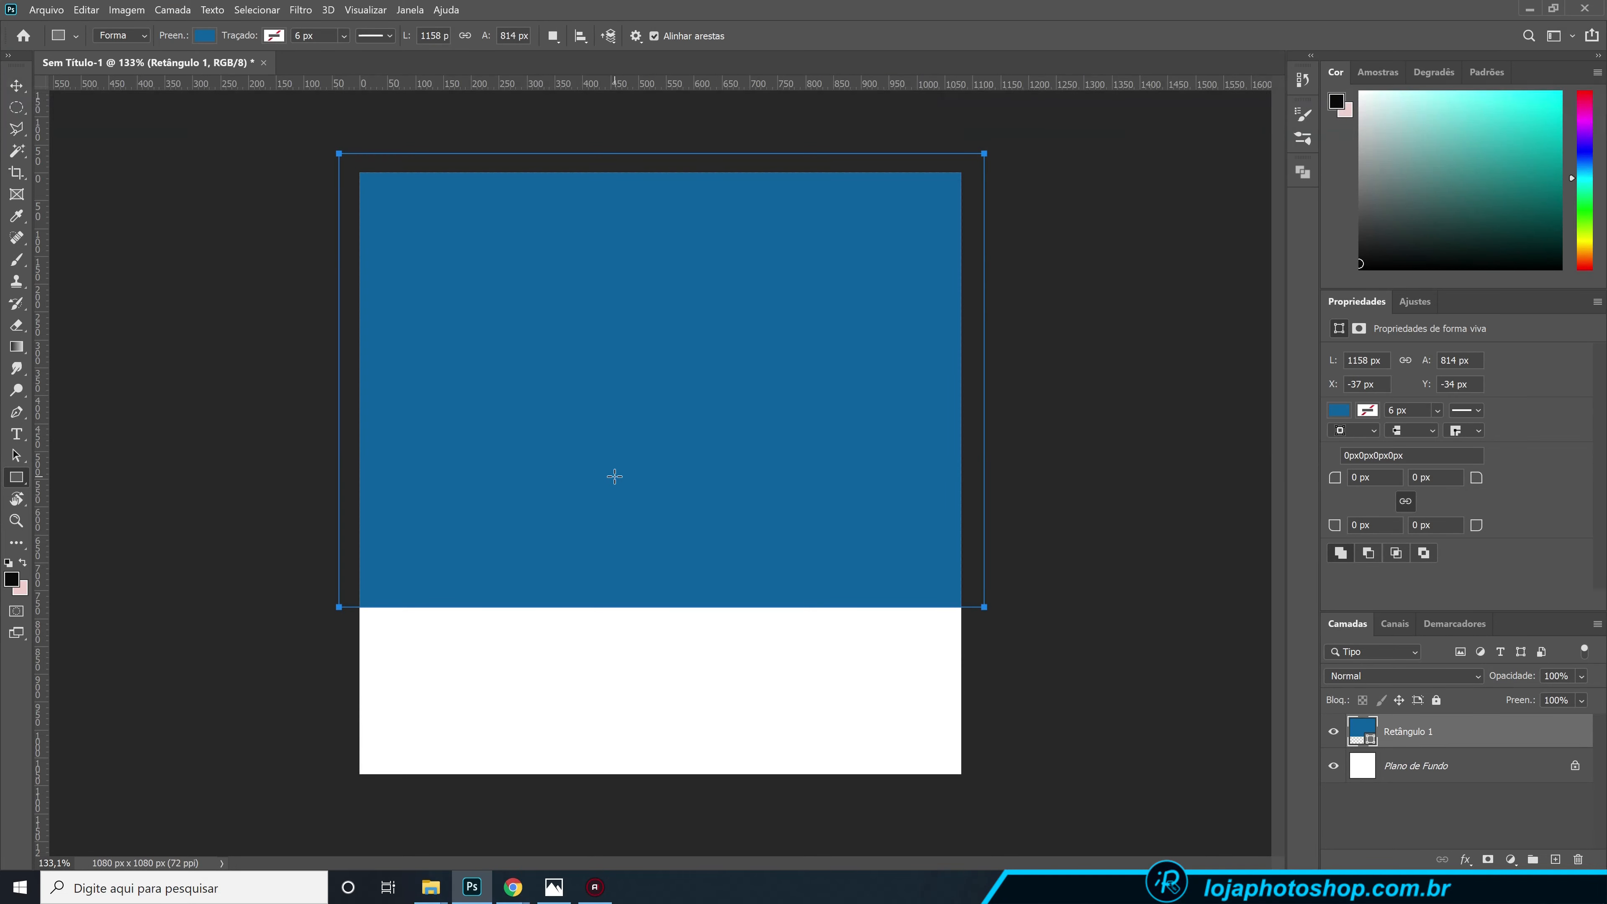
# - Fill the large rectangle over the upper canvas with the light cyan from the recently used colors
pyautogui.click(206, 37)
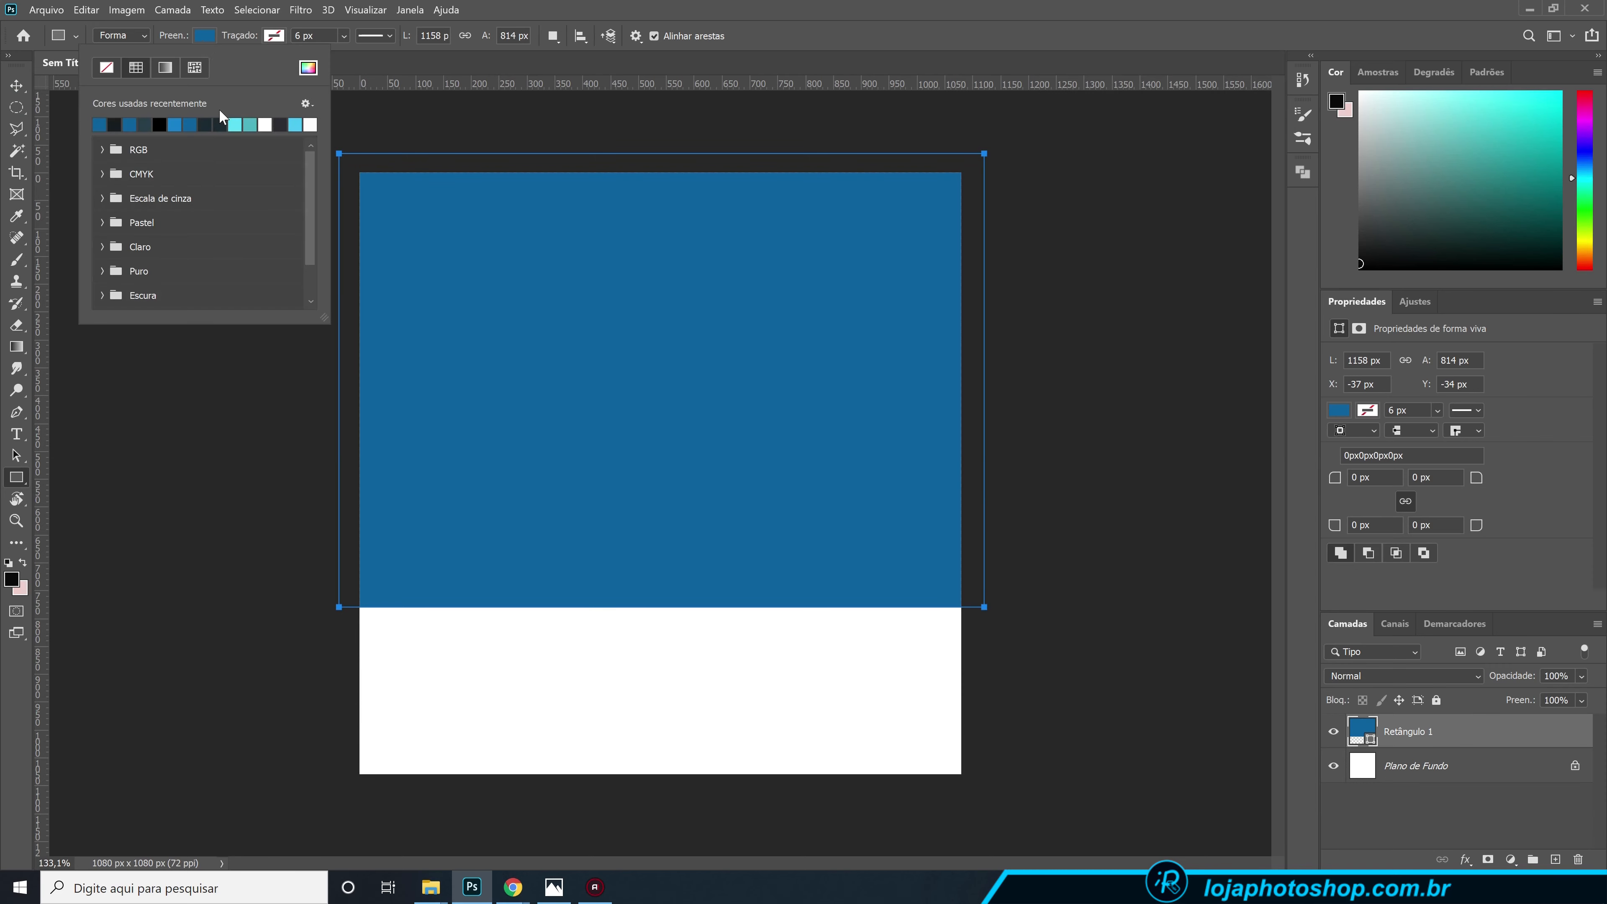
pyautogui.click(235, 124)
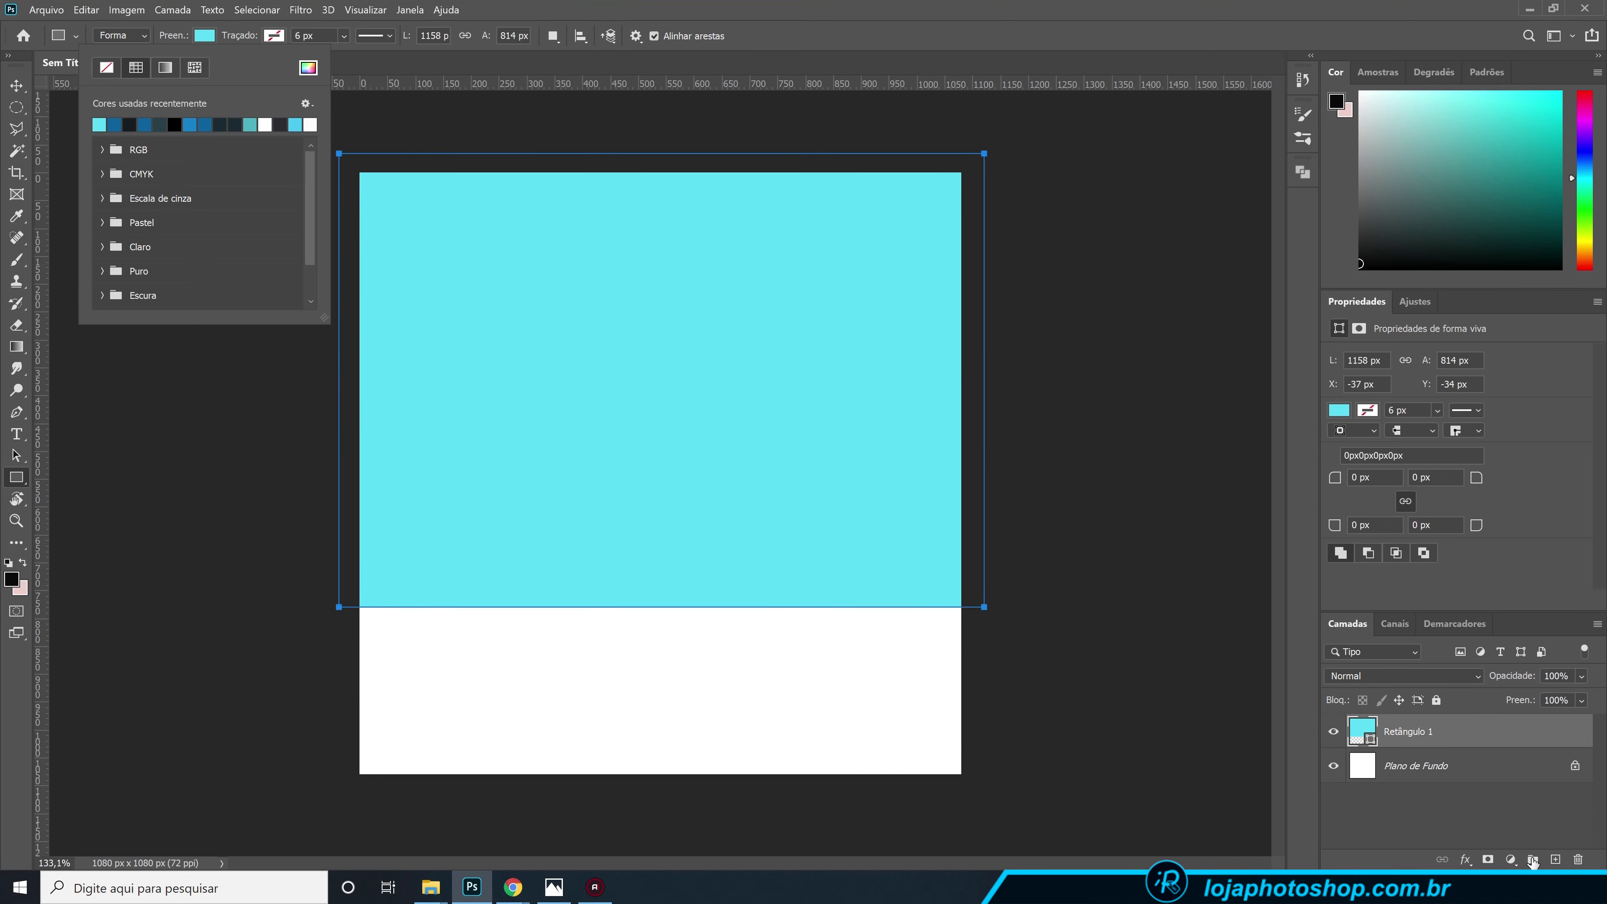
pyautogui.click(1556, 860)
pyautogui.hotkey('ctrl', 'z')
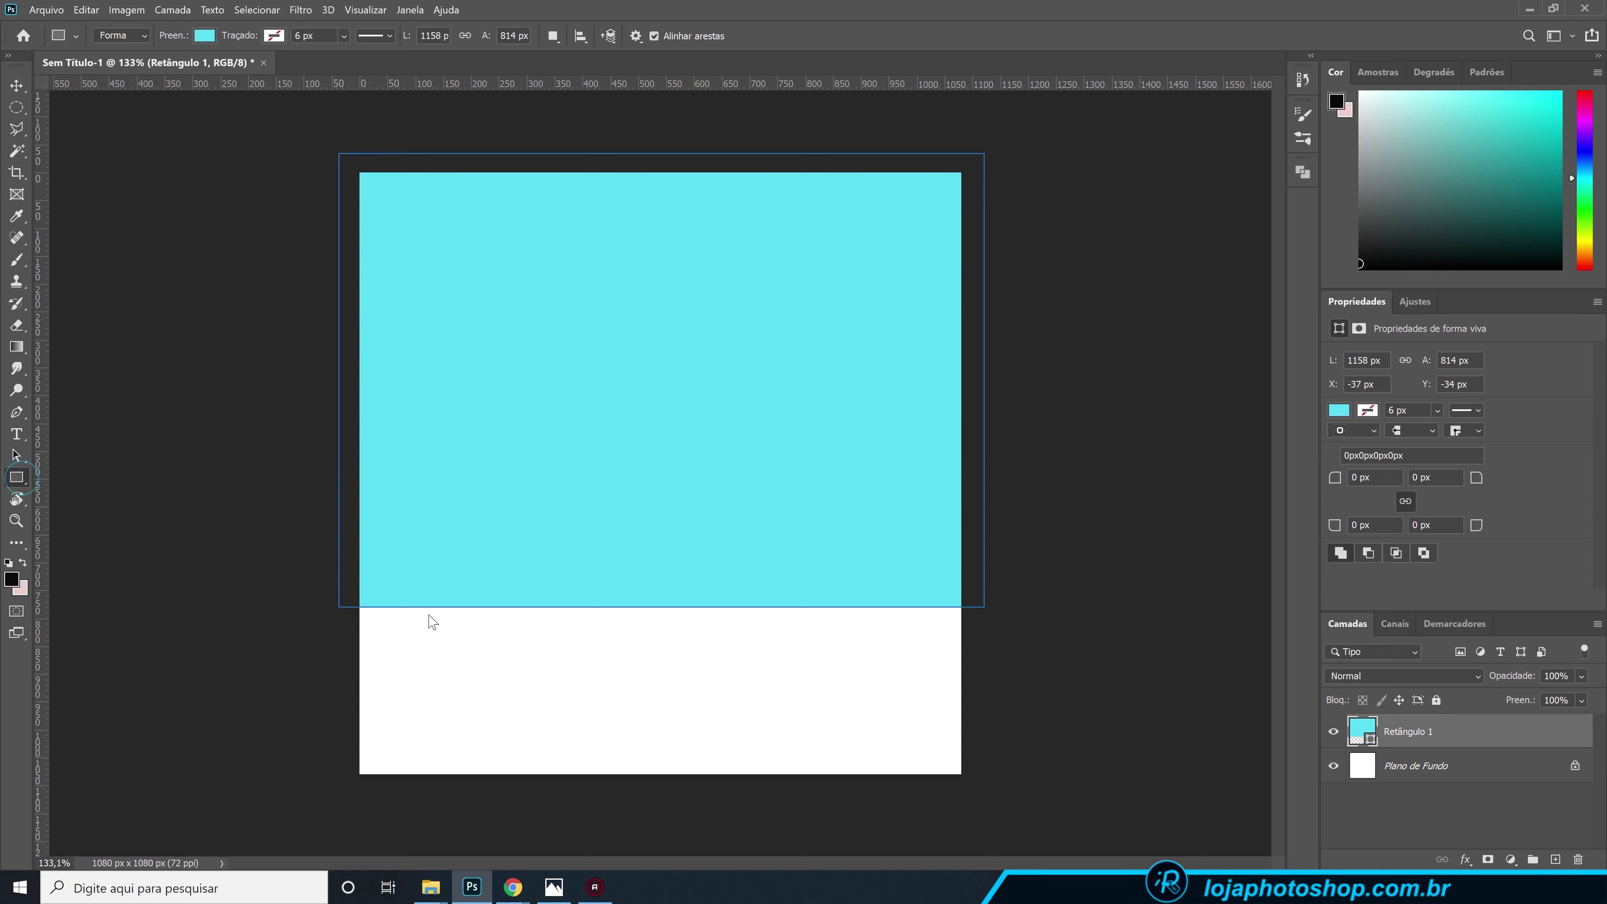
# - Draw a second rectangle of about 1194 x 562 px across the lower canvas and fill it with dark slate 2a3f49
pyautogui.moveTo(339, 787)
pyautogui.mouseDown()
pyautogui.moveTo(1048, 557)
pyautogui.moveTo(1018, 480)
pyautogui.mouseUp()
pyautogui.click(207, 36)
pyautogui.click(159, 125)
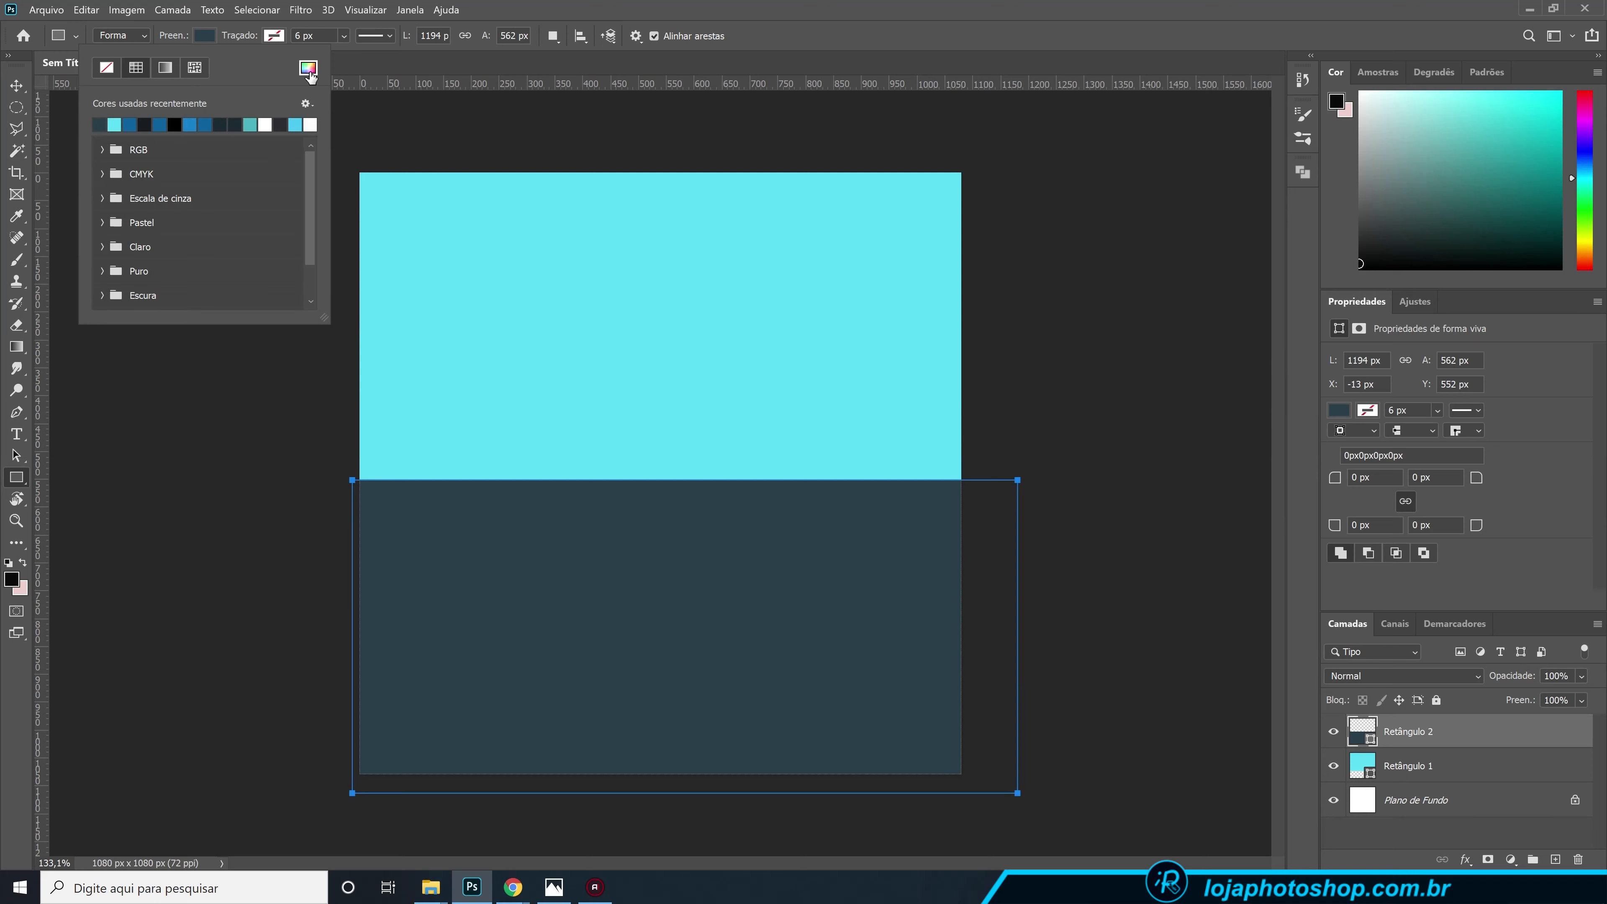
pyautogui.click(308, 68)
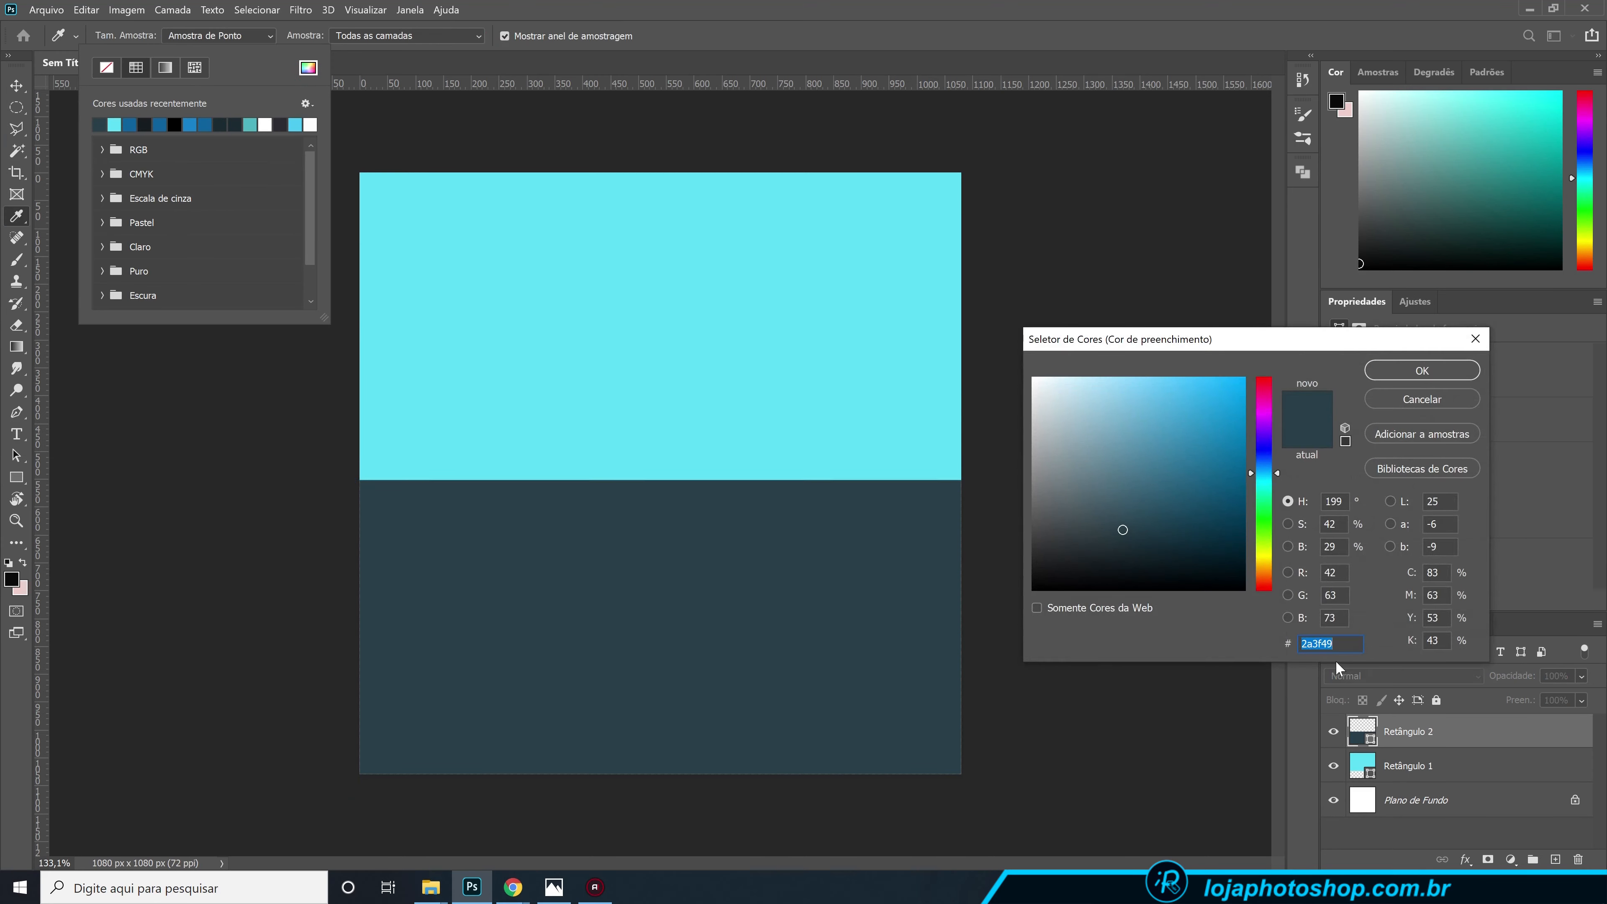
pyautogui.click(1431, 376)
# - Distort the dark rectangle so its top edge slopes up from left to right, and shift the shape slightly upward
pyautogui.click(16, 85)
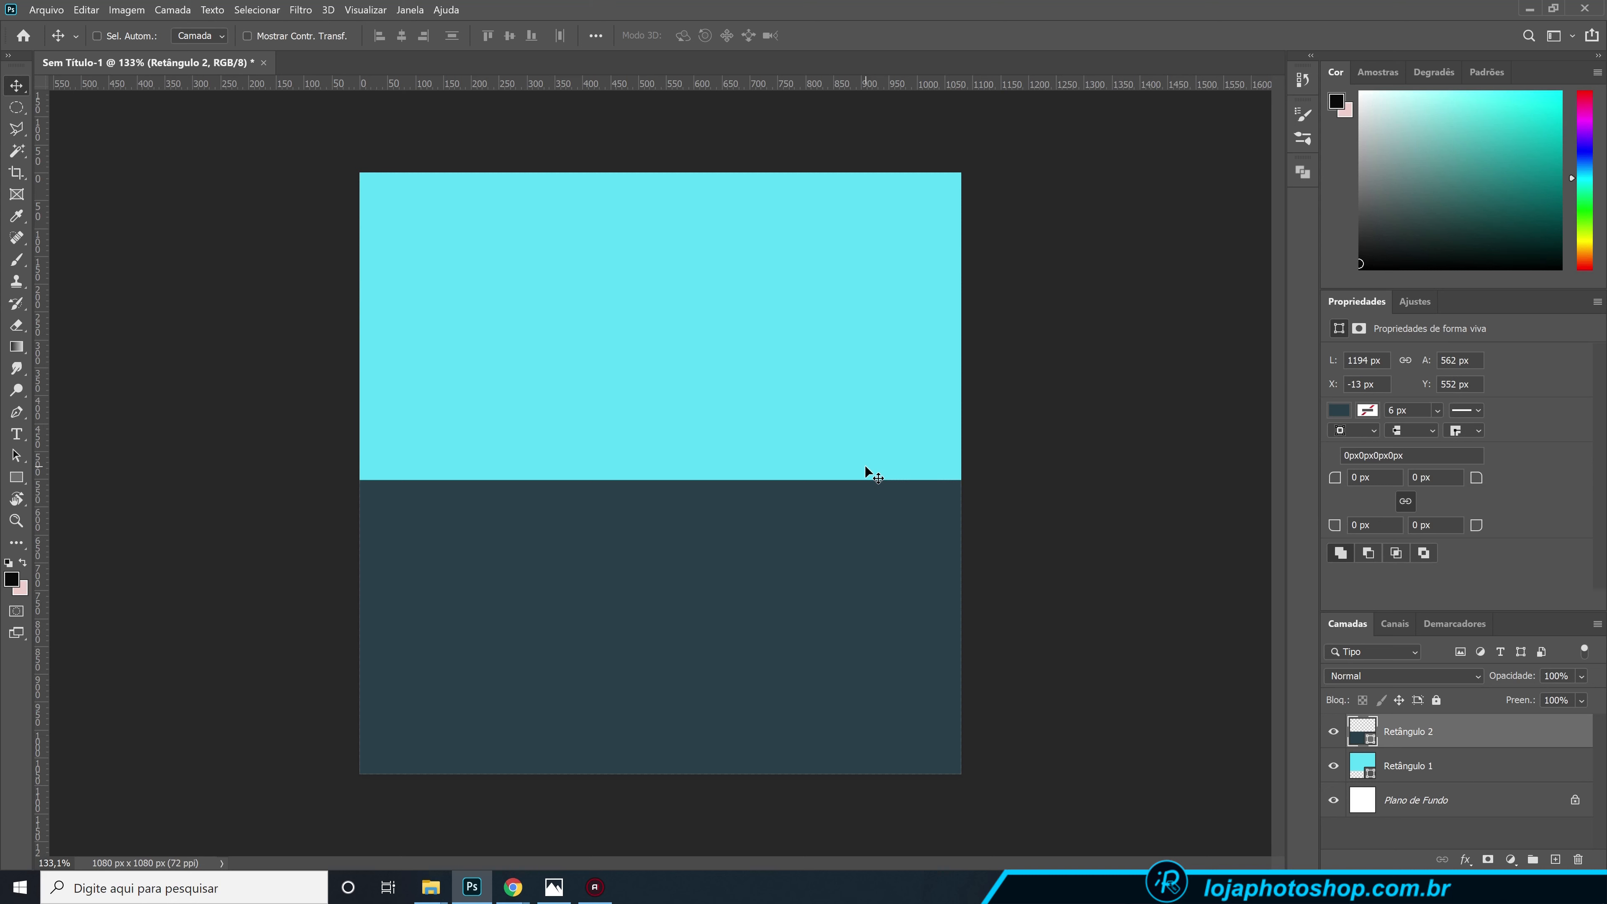
pyautogui.hotkey('ctrl', 't')
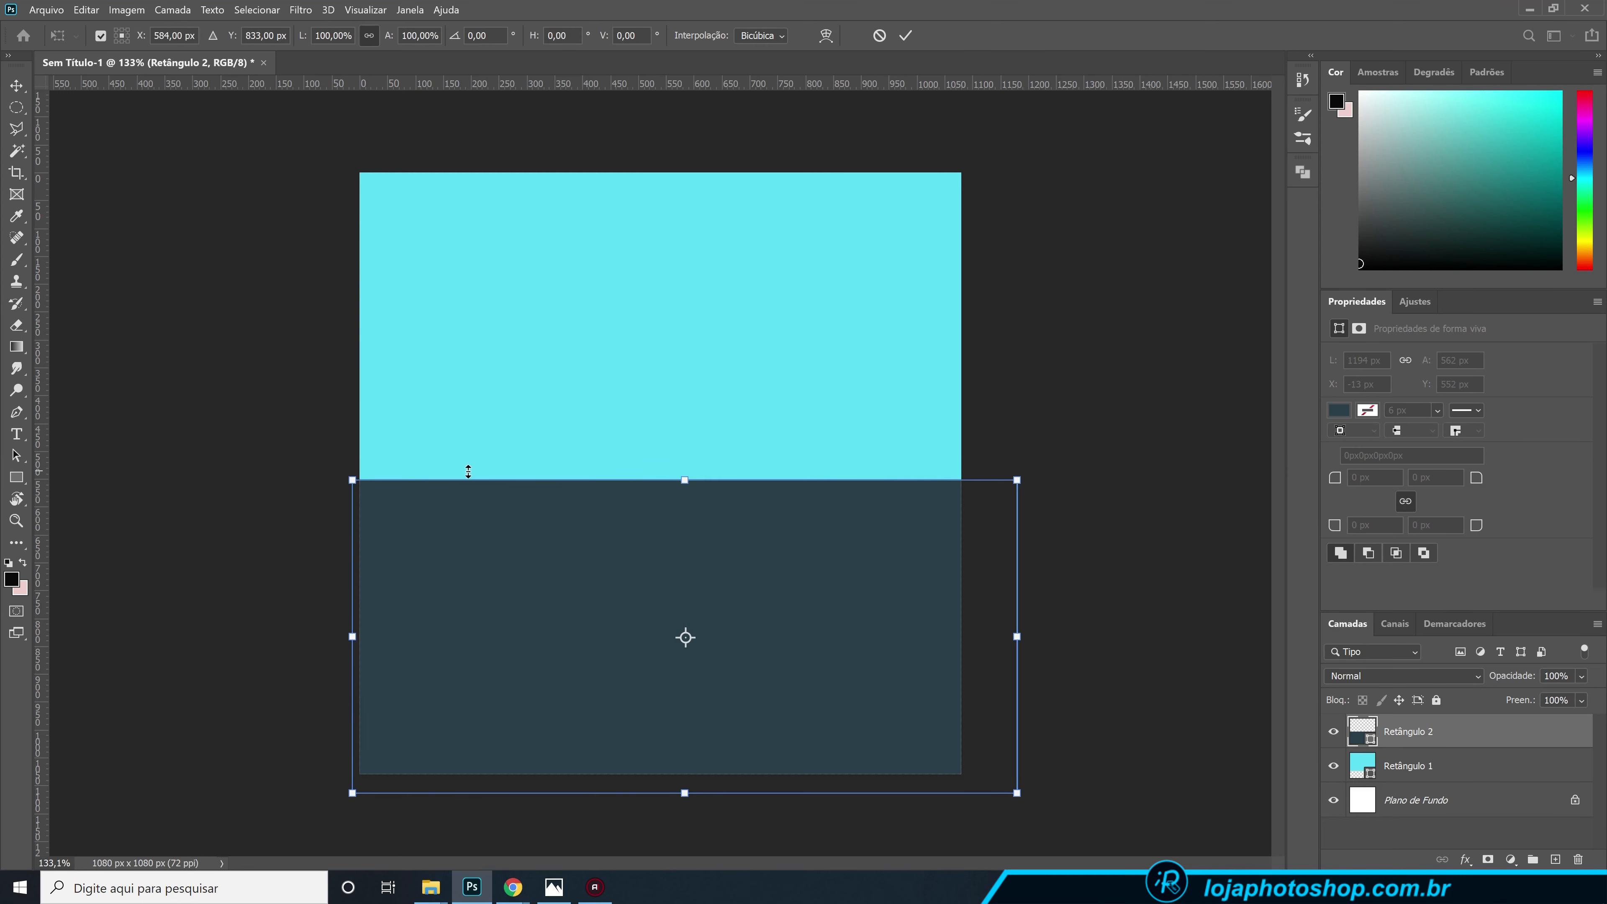
pyautogui.moveTo(353, 485); pyautogui.dragTo(362, 578)
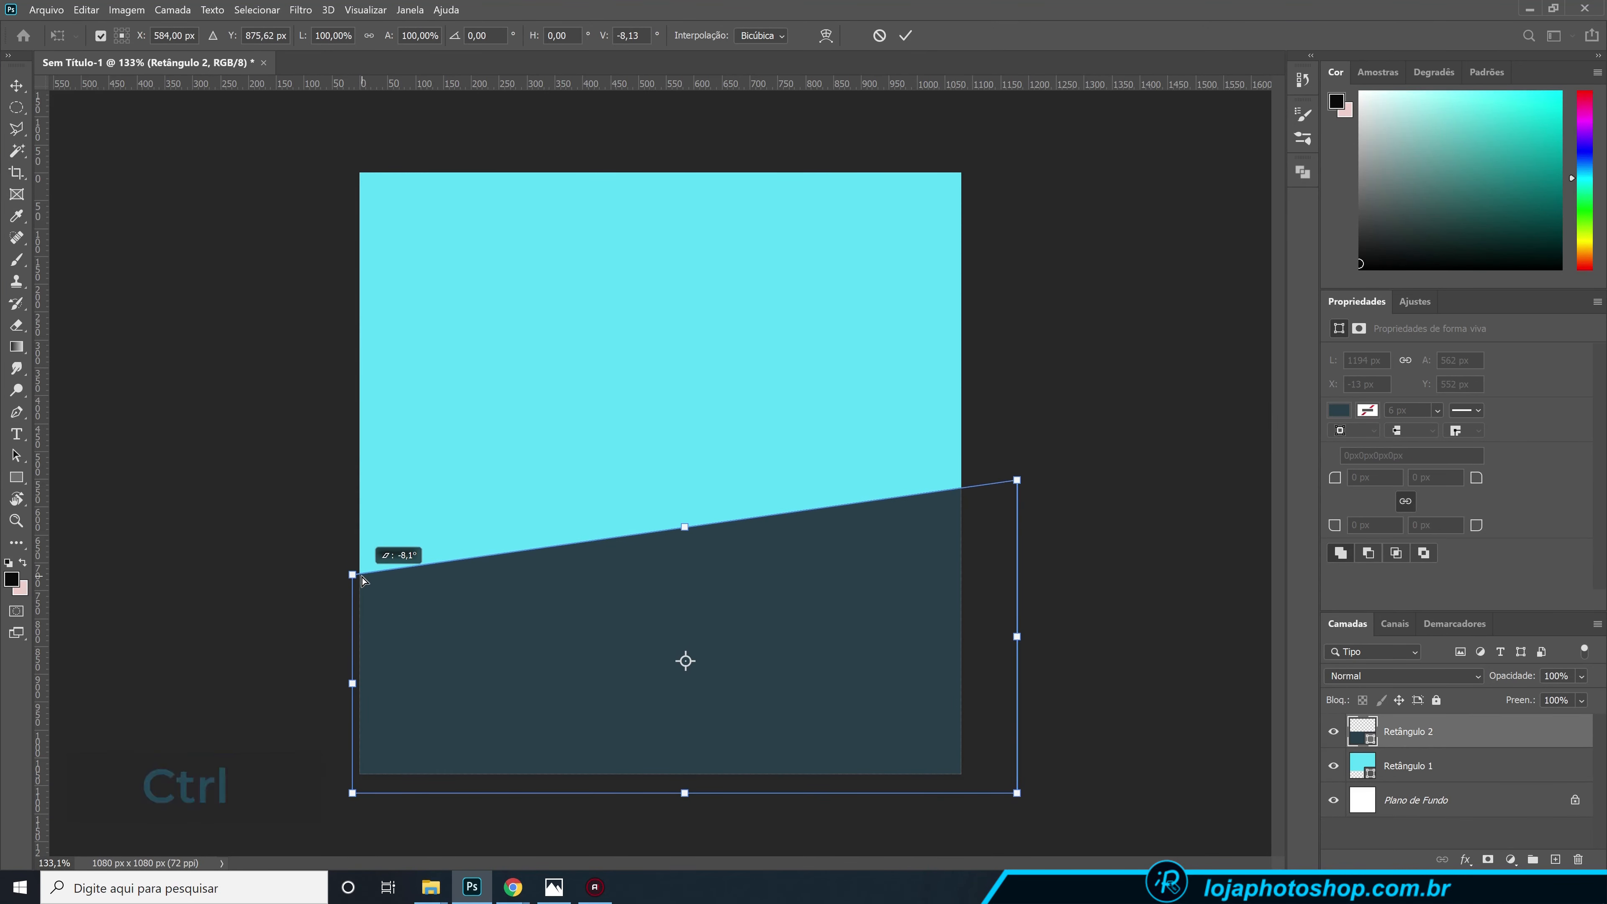
pyautogui.moveTo(363, 579); pyautogui.dragTo(358, 555)
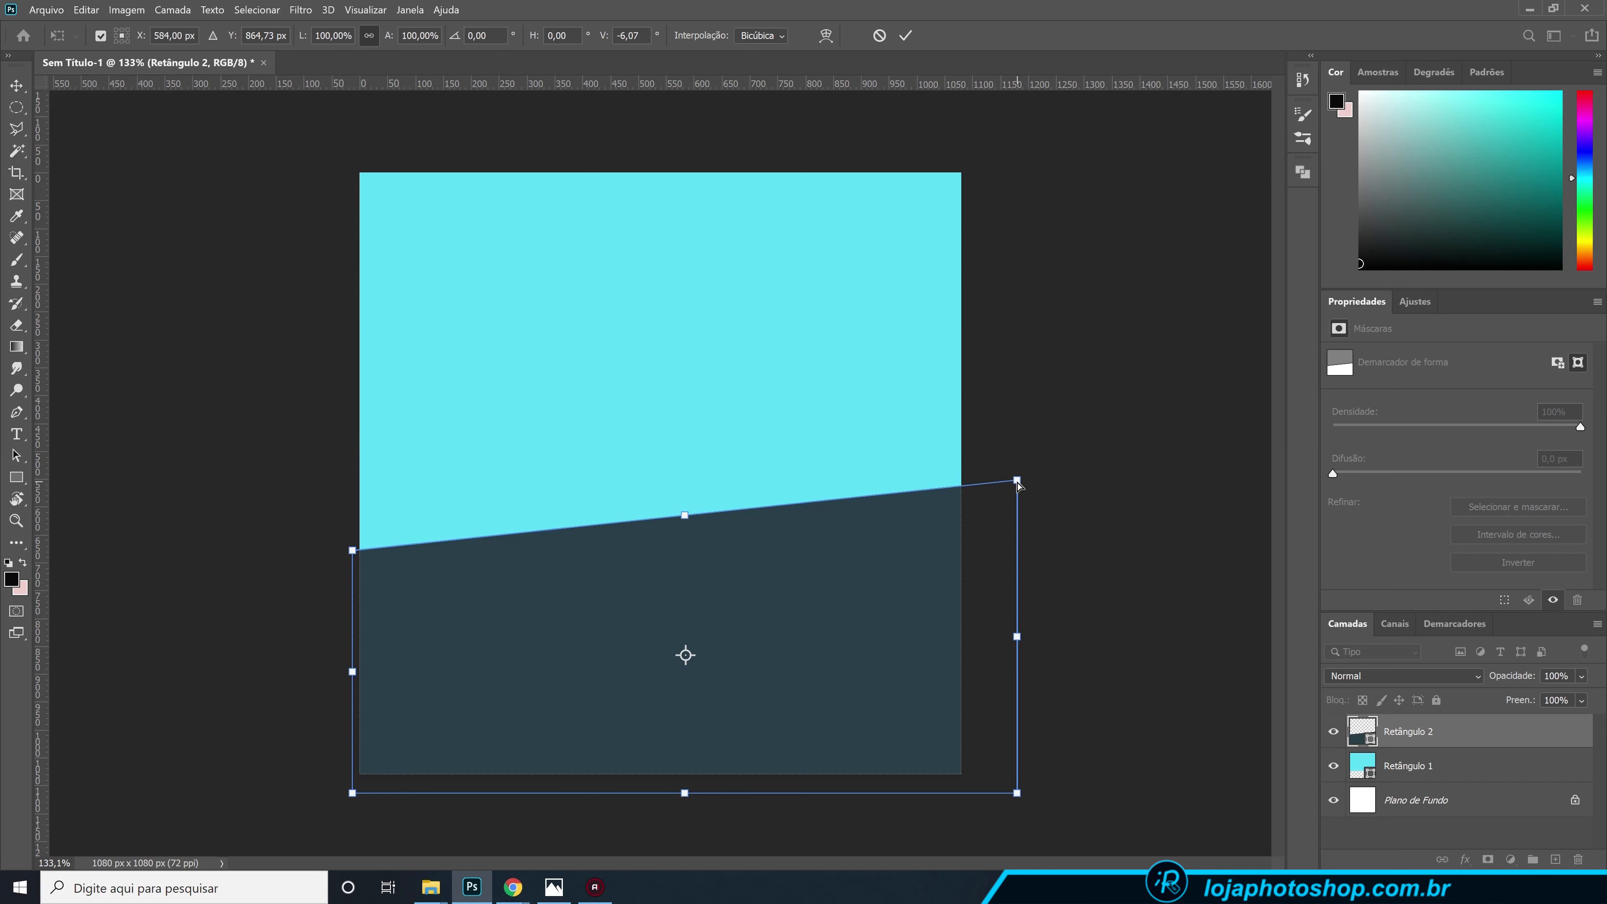
pyautogui.moveTo(1017, 483); pyautogui.dragTo(1017, 476)
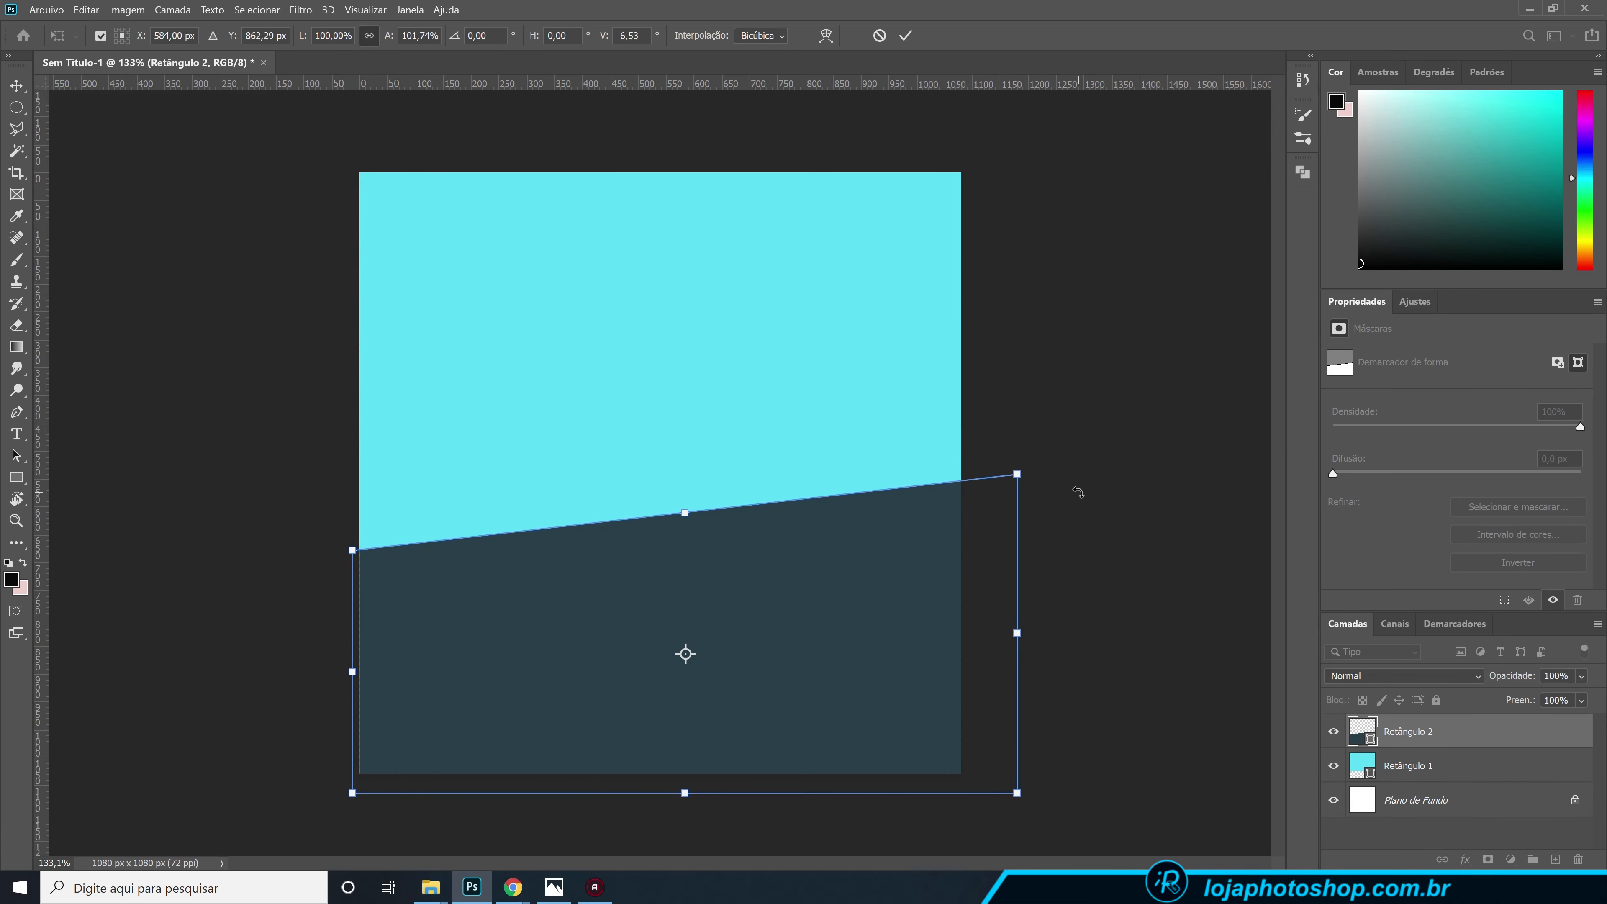
pyautogui.press('Return')
pyautogui.moveTo(779, 571); pyautogui.dragTo(777, 554)
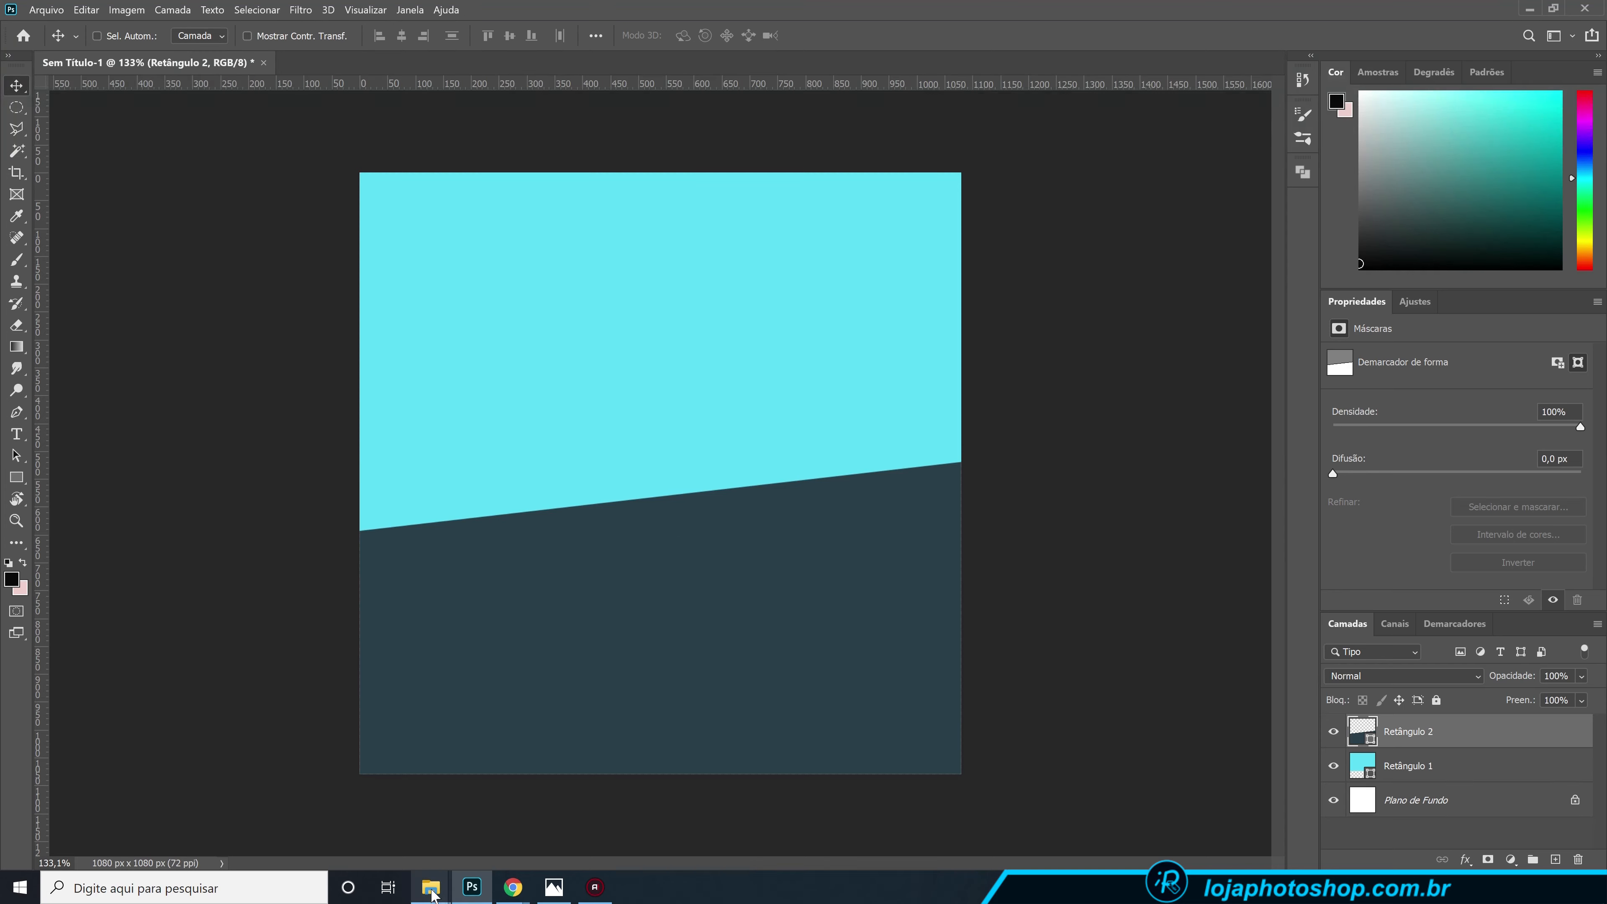
# - Flatten the dark shape's sloping top edge slightly by raising its upper-left corner with Free Transform
pyautogui.hotkey('ctrl', 't')
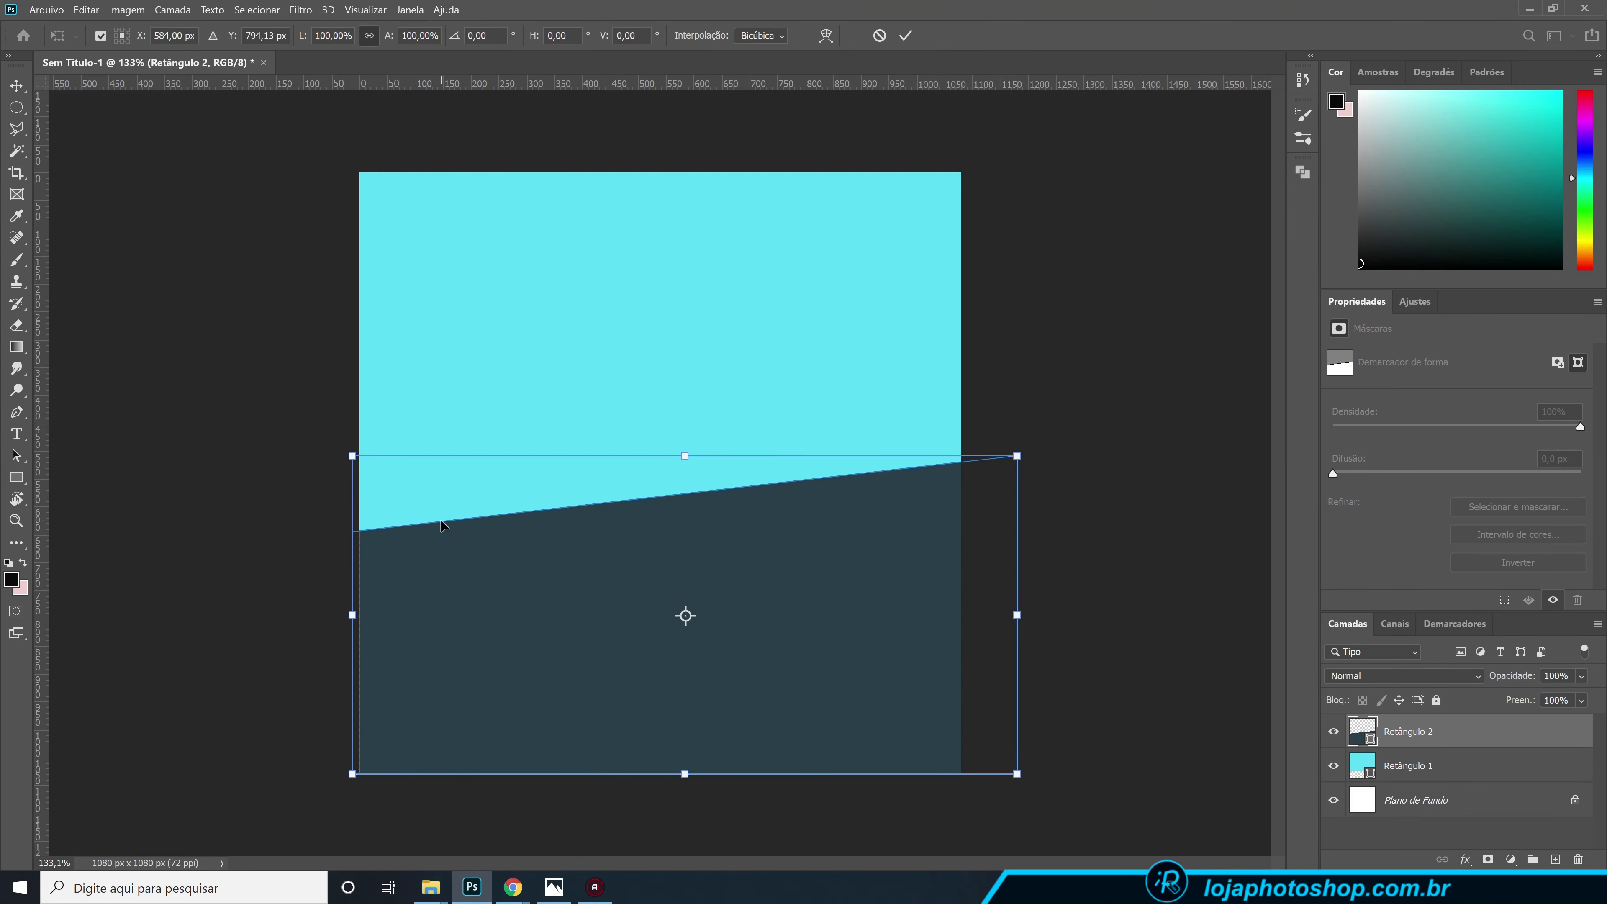
pyautogui.moveTo(350, 469); pyautogui.dragTo(352, 438)
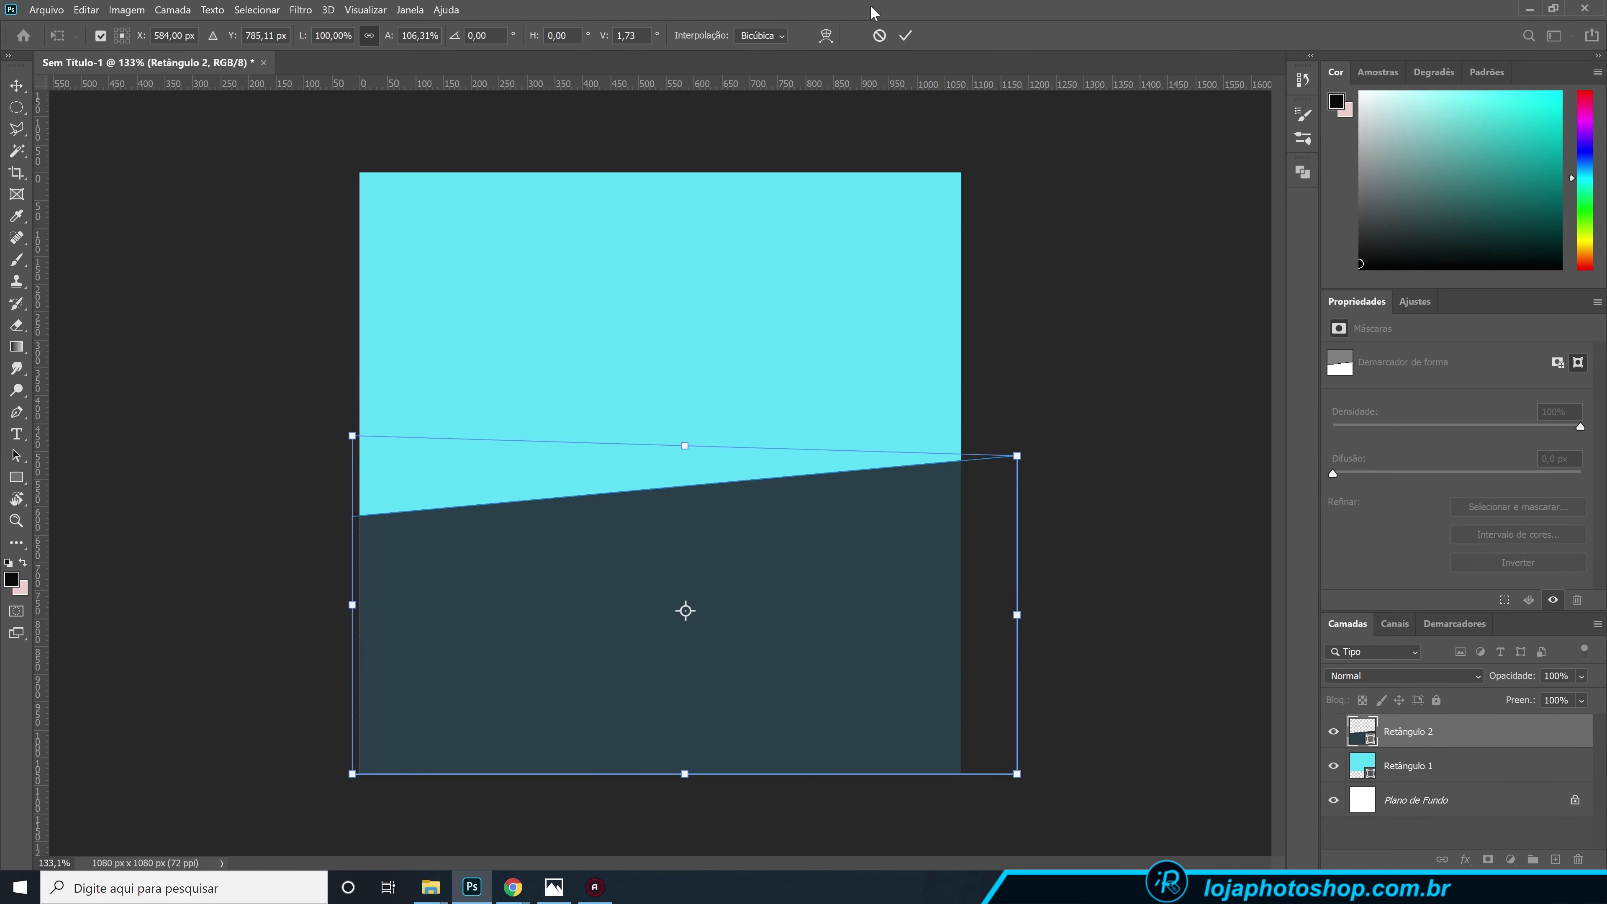
pyautogui.click(905, 35)
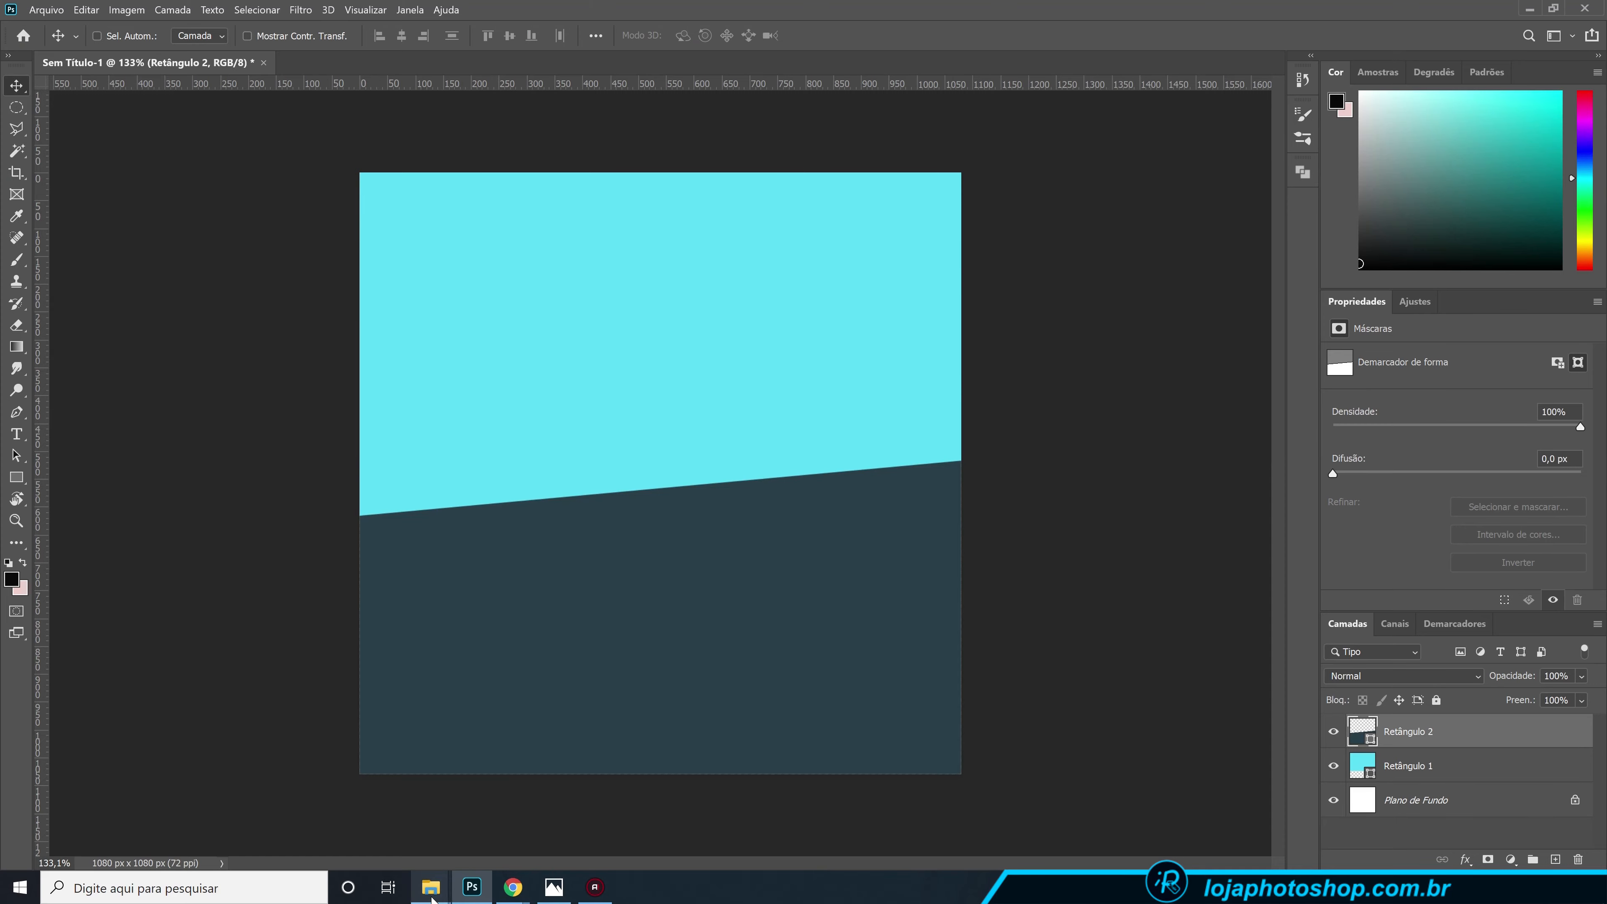
# - Place the Generic Cityscape Skyline-279759 image from folder 11 in File Explorer into the Photoshop canvas, full width at Y 375 px
pyautogui.moveTo(433, 899)
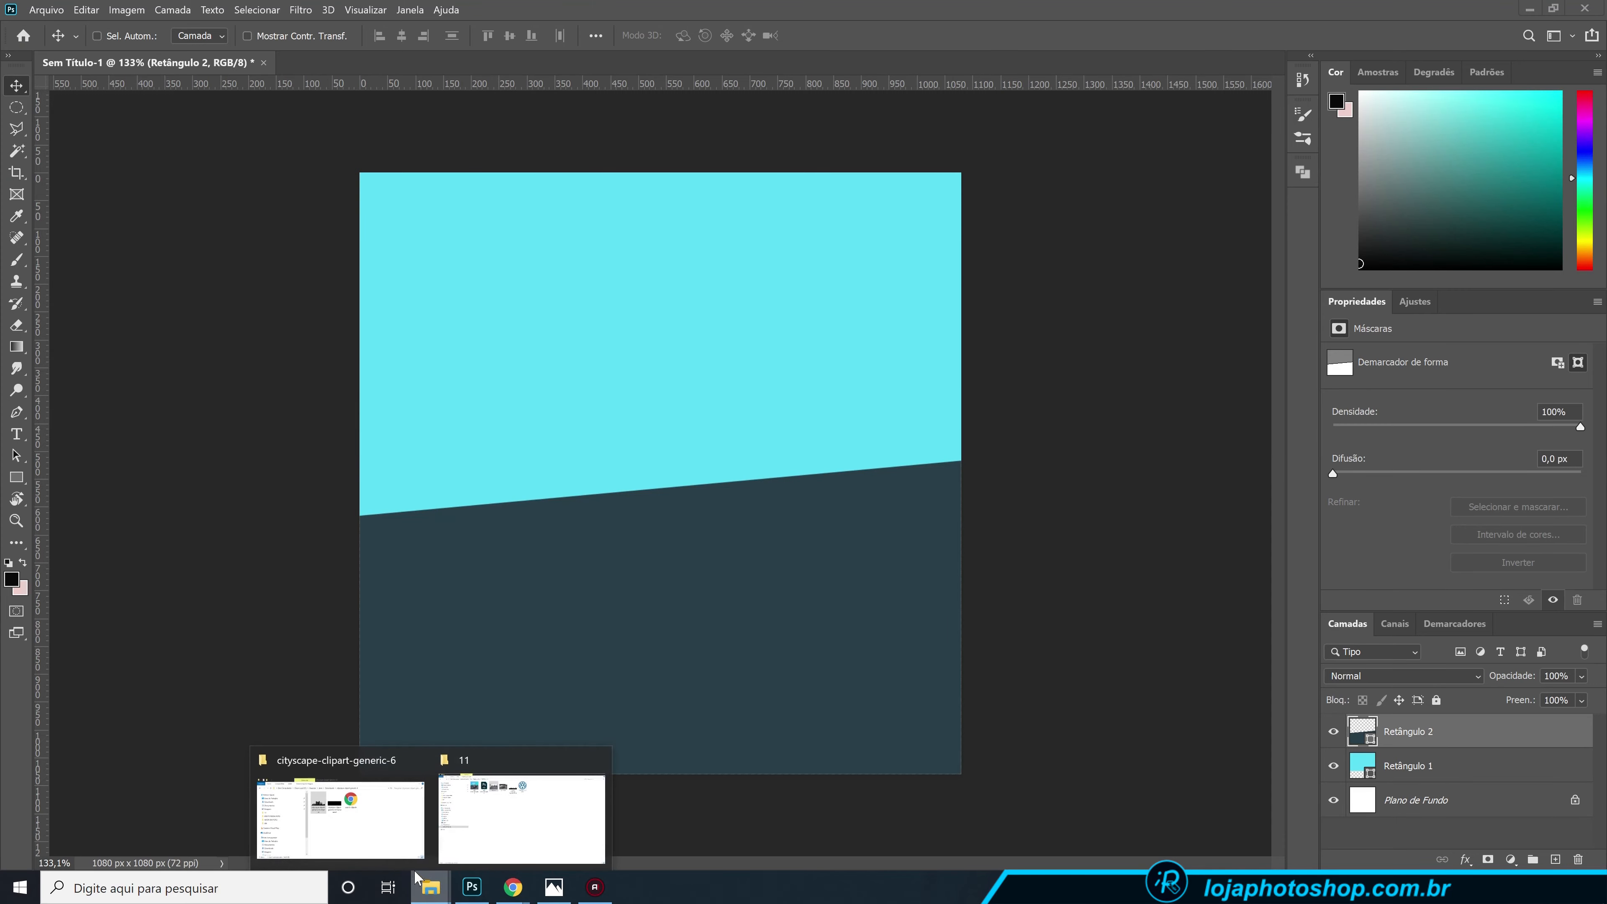
pyautogui.click(542, 816)
pyautogui.click(735, 235)
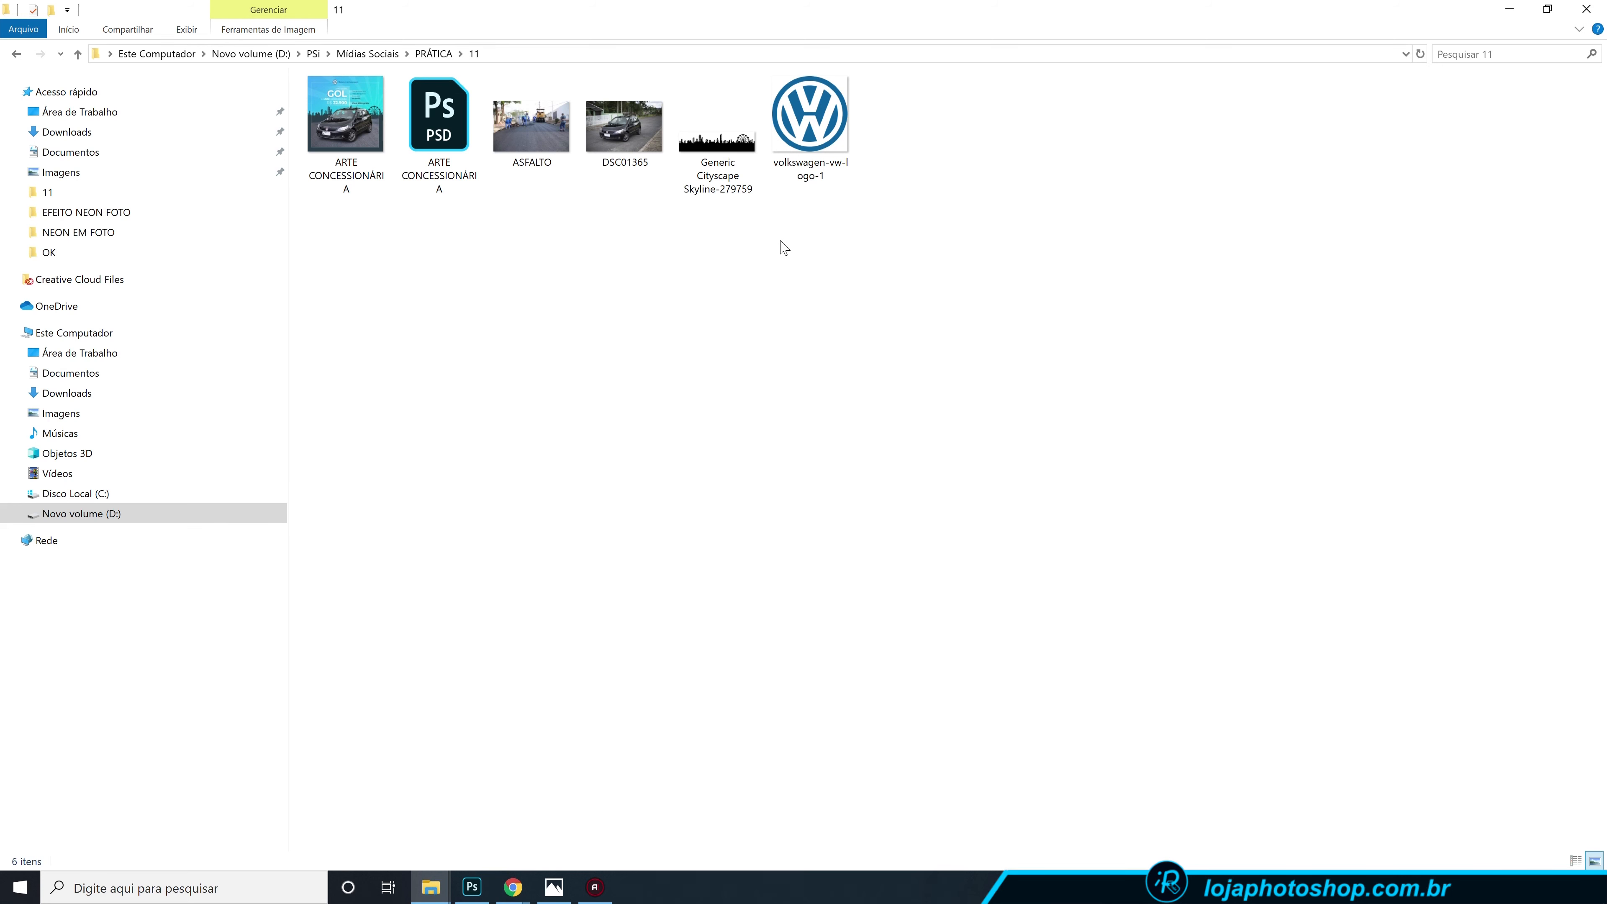
pyautogui.moveTo(728, 190); pyautogui.dragTo(678, 463)
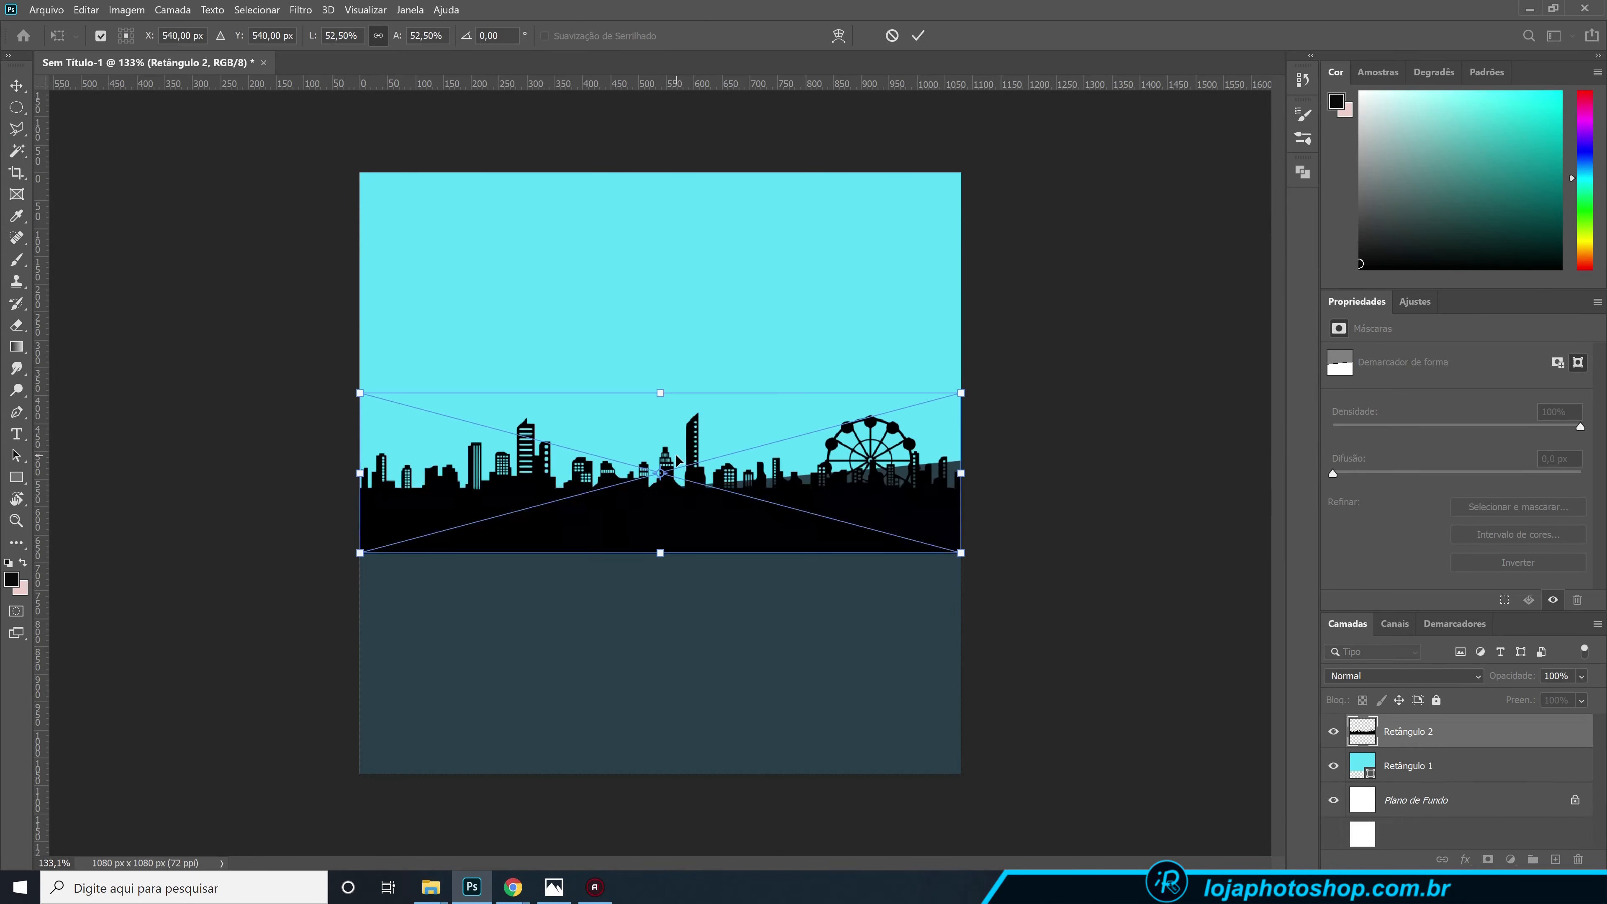
pyautogui.moveTo(896, 489)
pyautogui.mouseDown()
pyautogui.moveTo(905, 418)
pyautogui.moveTo(900, 461)
pyautogui.mouseUp()
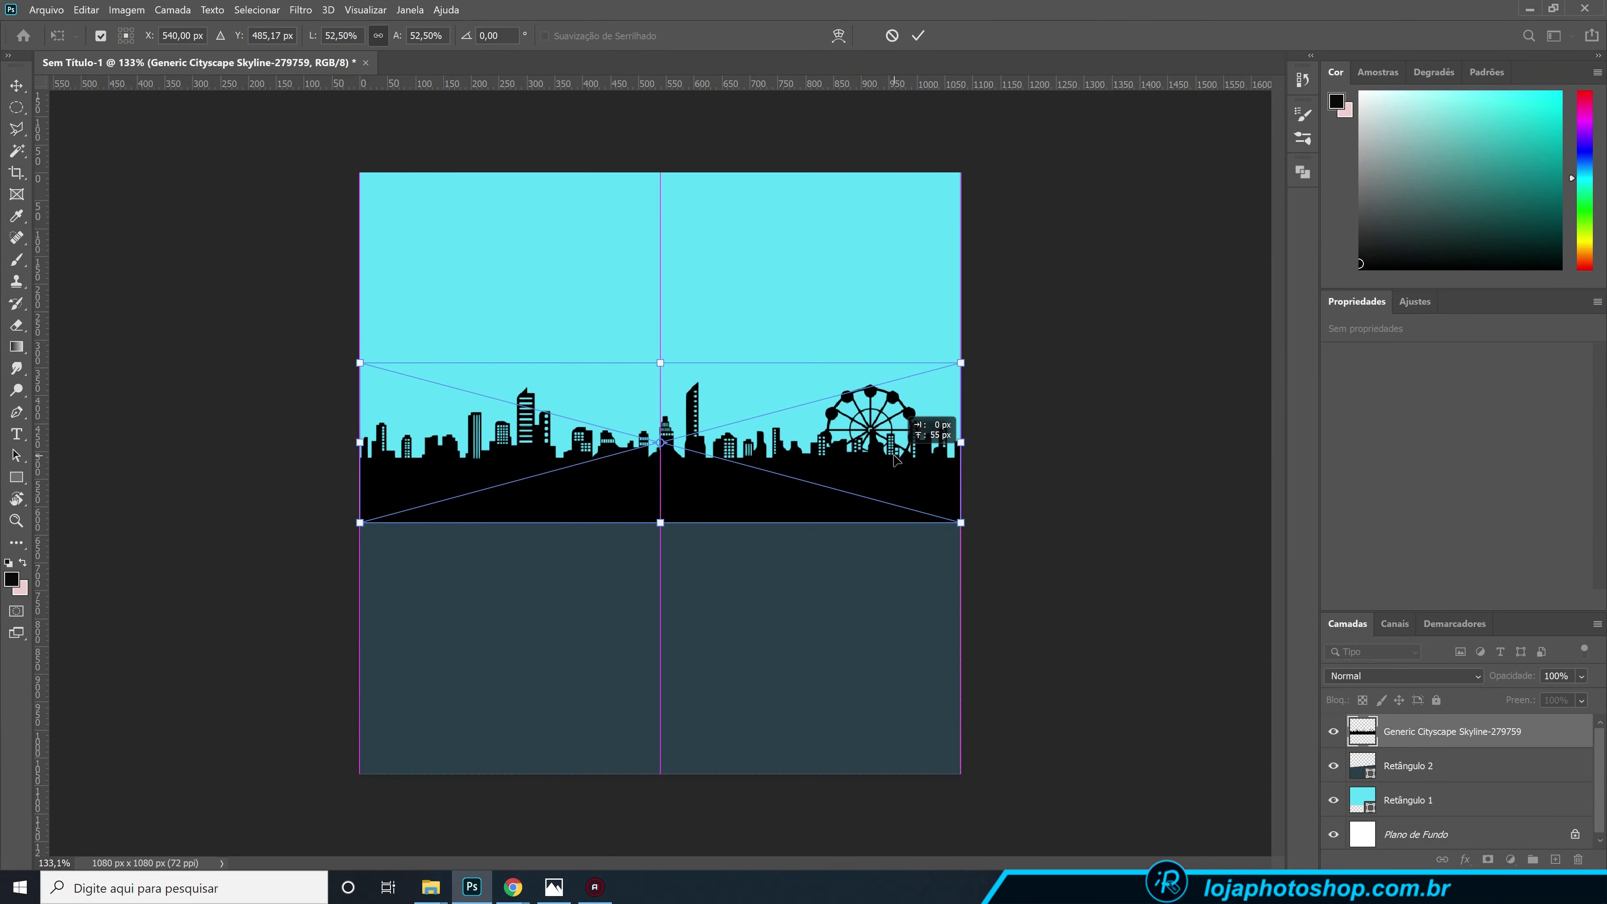
pyautogui.click(918, 36)
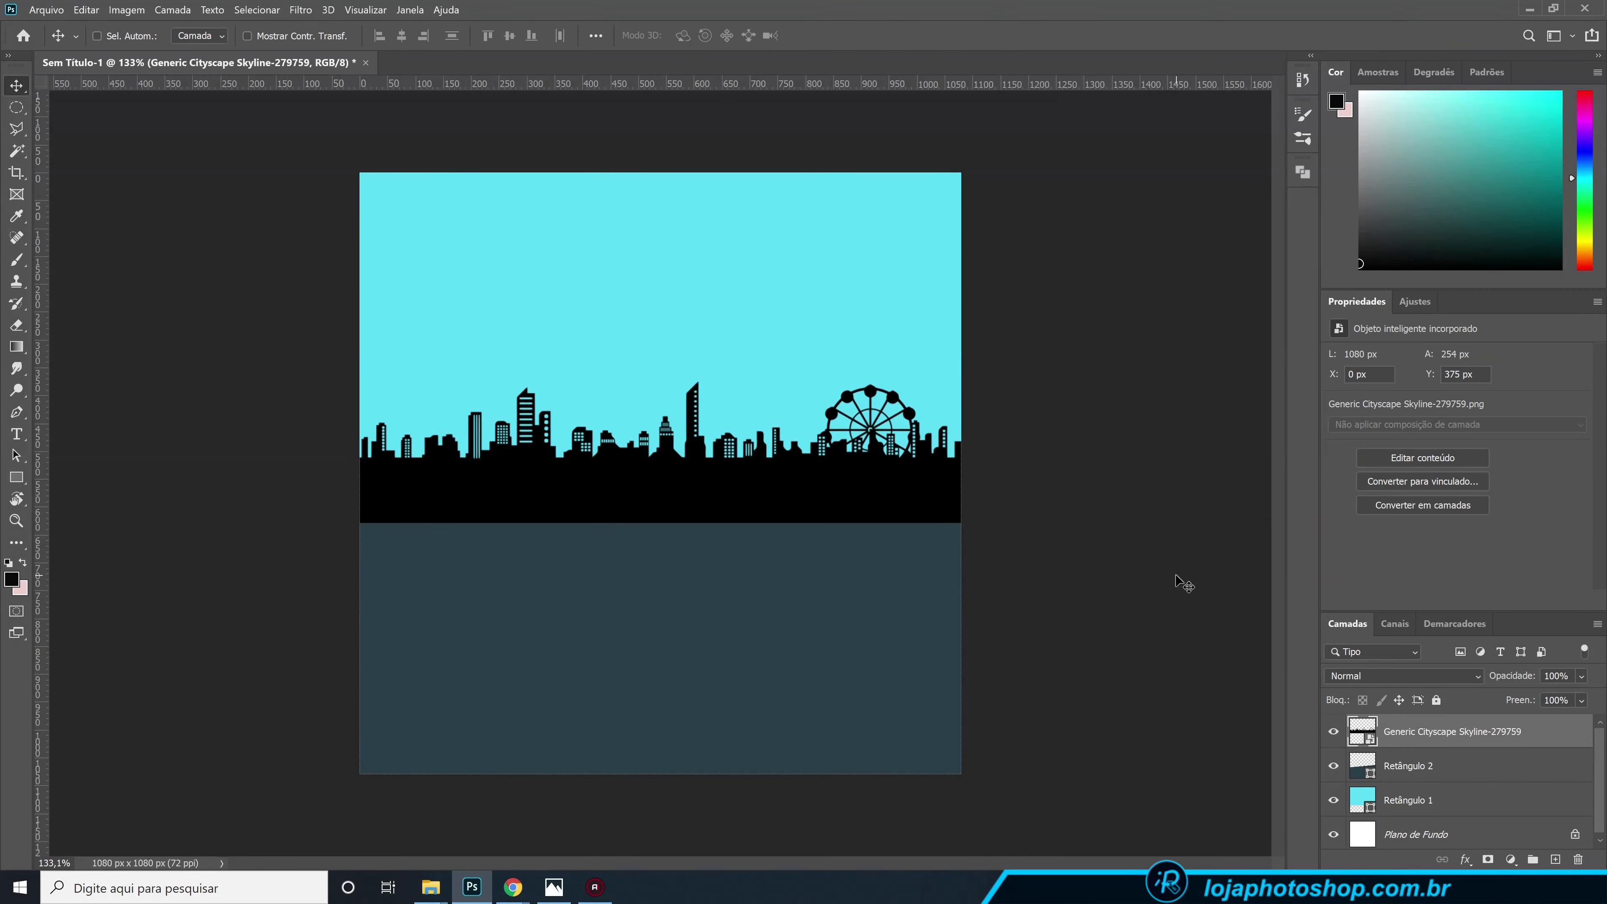
# - Apply a Color Overlay to the cityscape layer, sampling the dark shape's color 2a3f49
pyautogui.doubleClick(1572, 738)
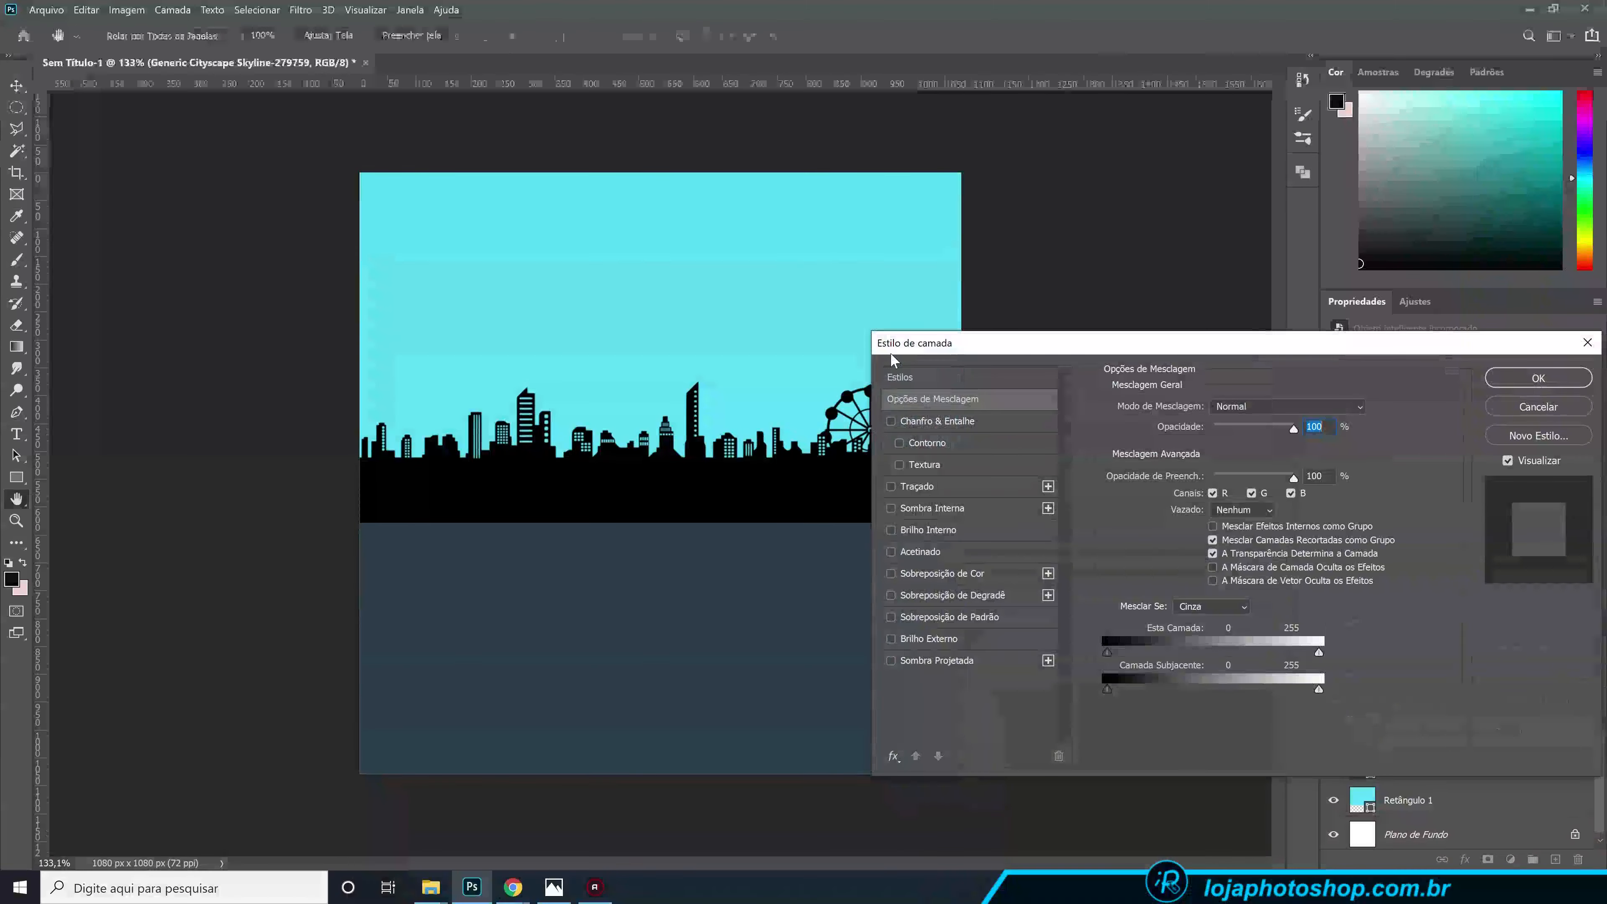
pyautogui.moveTo(823, 383); pyautogui.dragTo(883, 95)
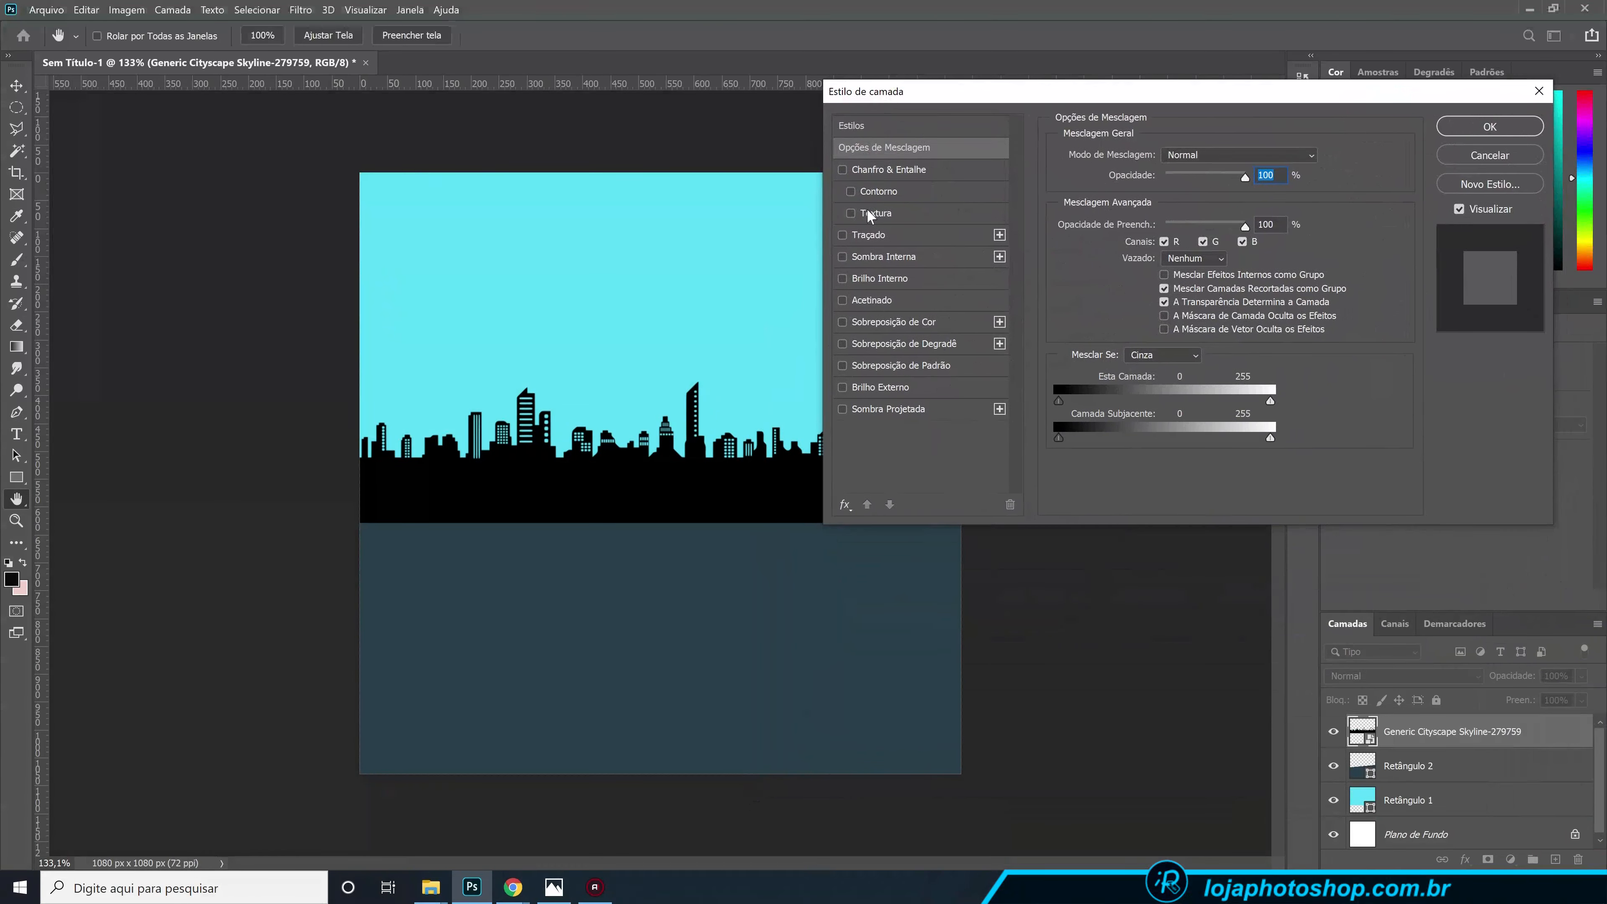
pyautogui.click(874, 320)
pyautogui.click(1330, 157)
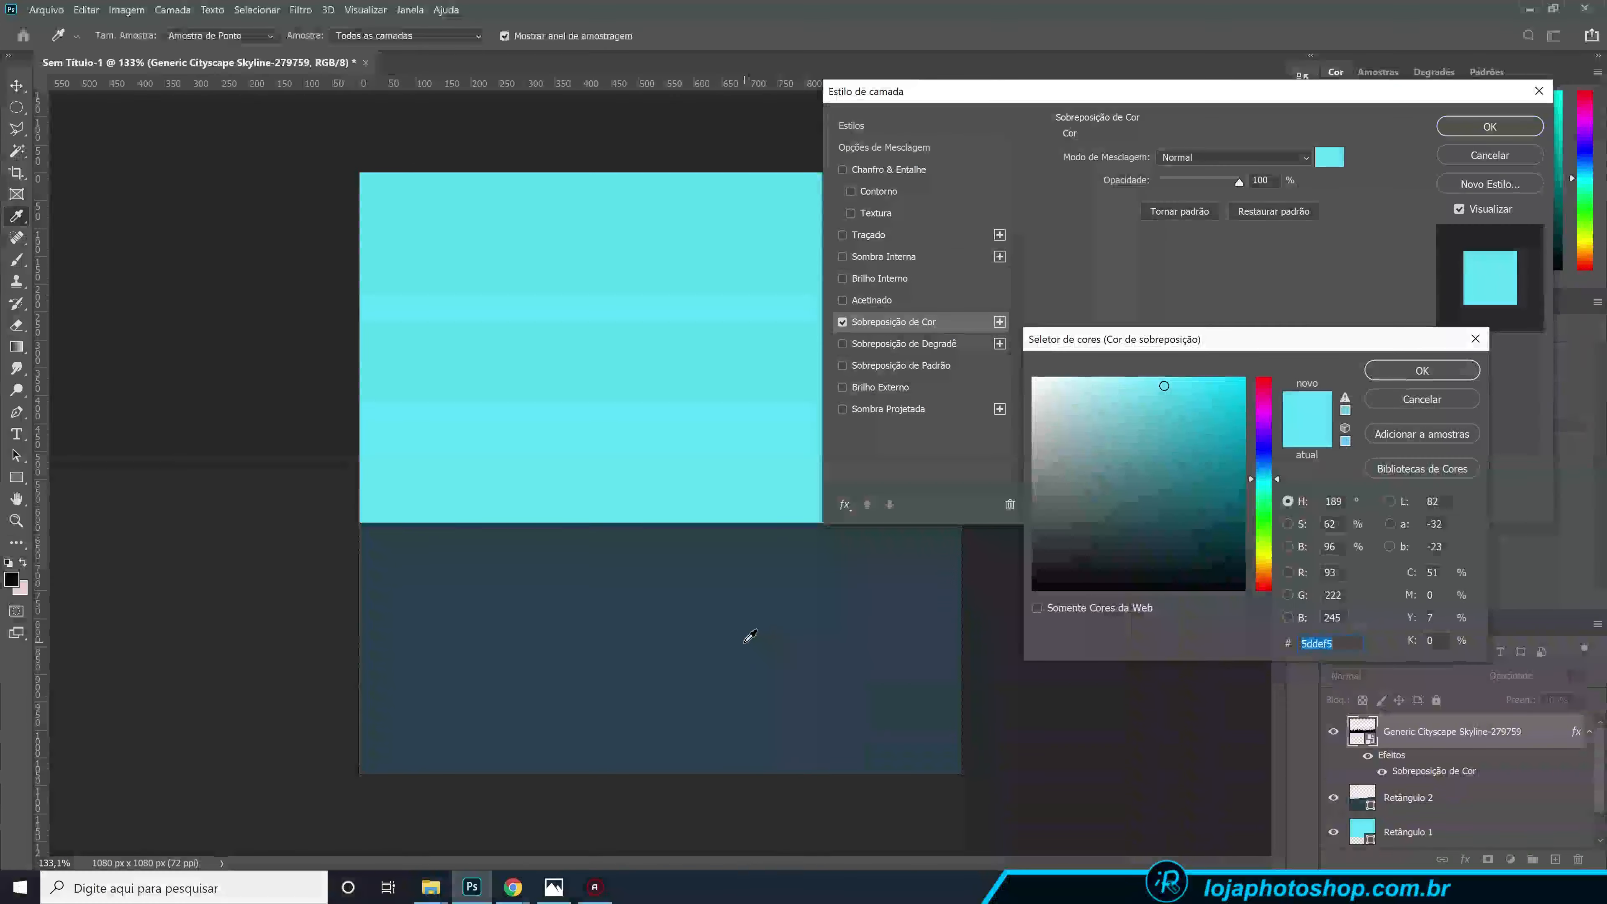
pyautogui.click(746, 595)
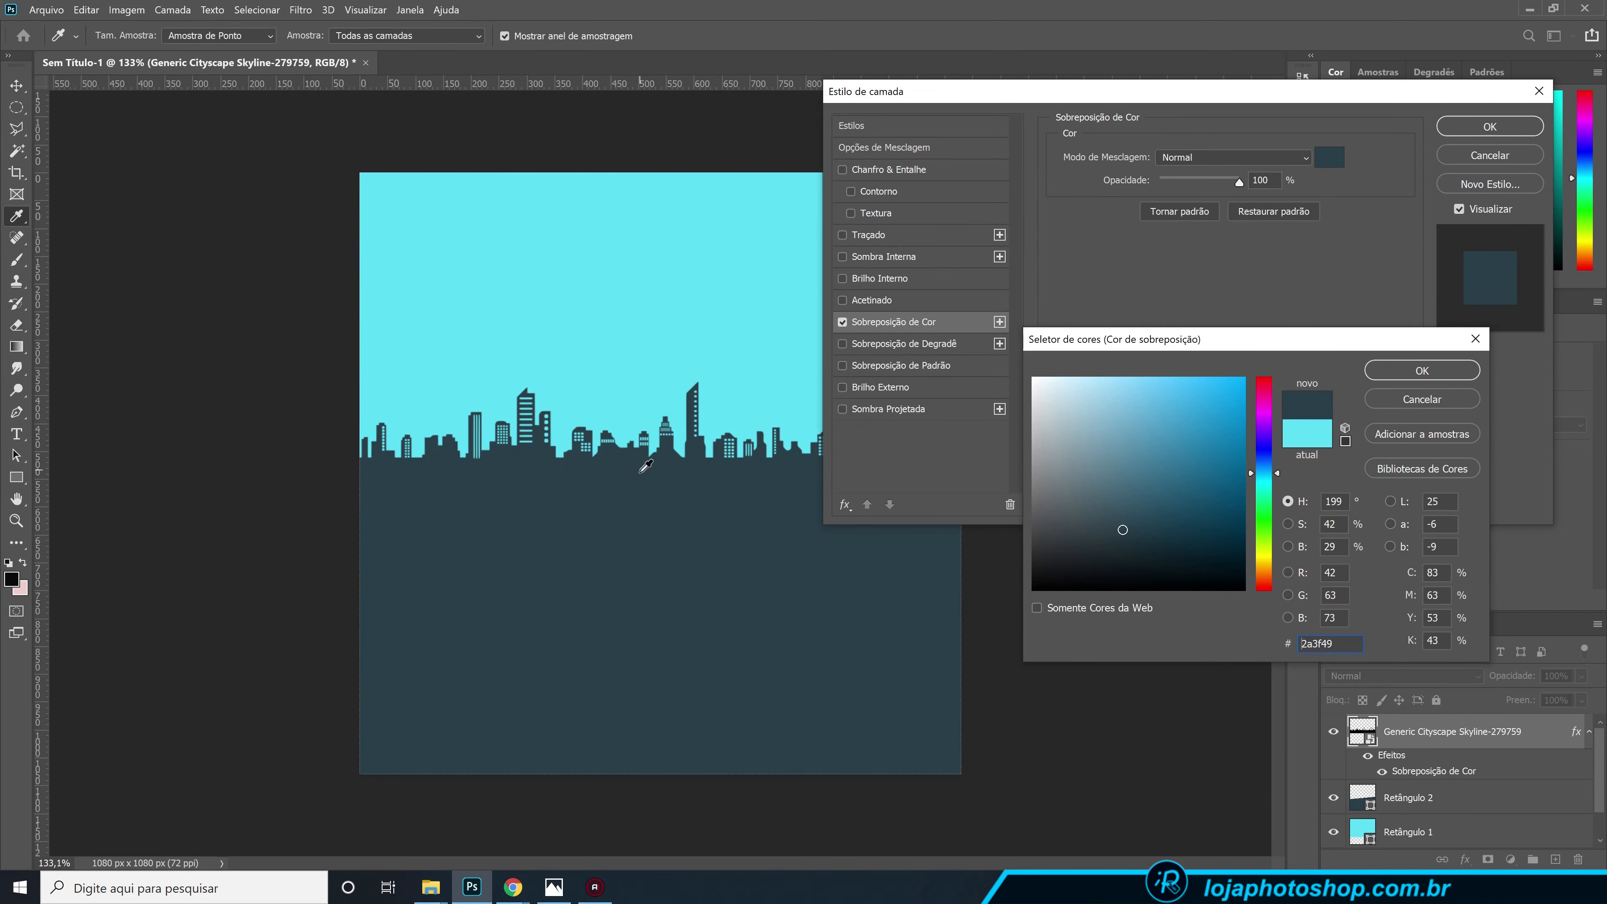
pyautogui.click(1415, 374)
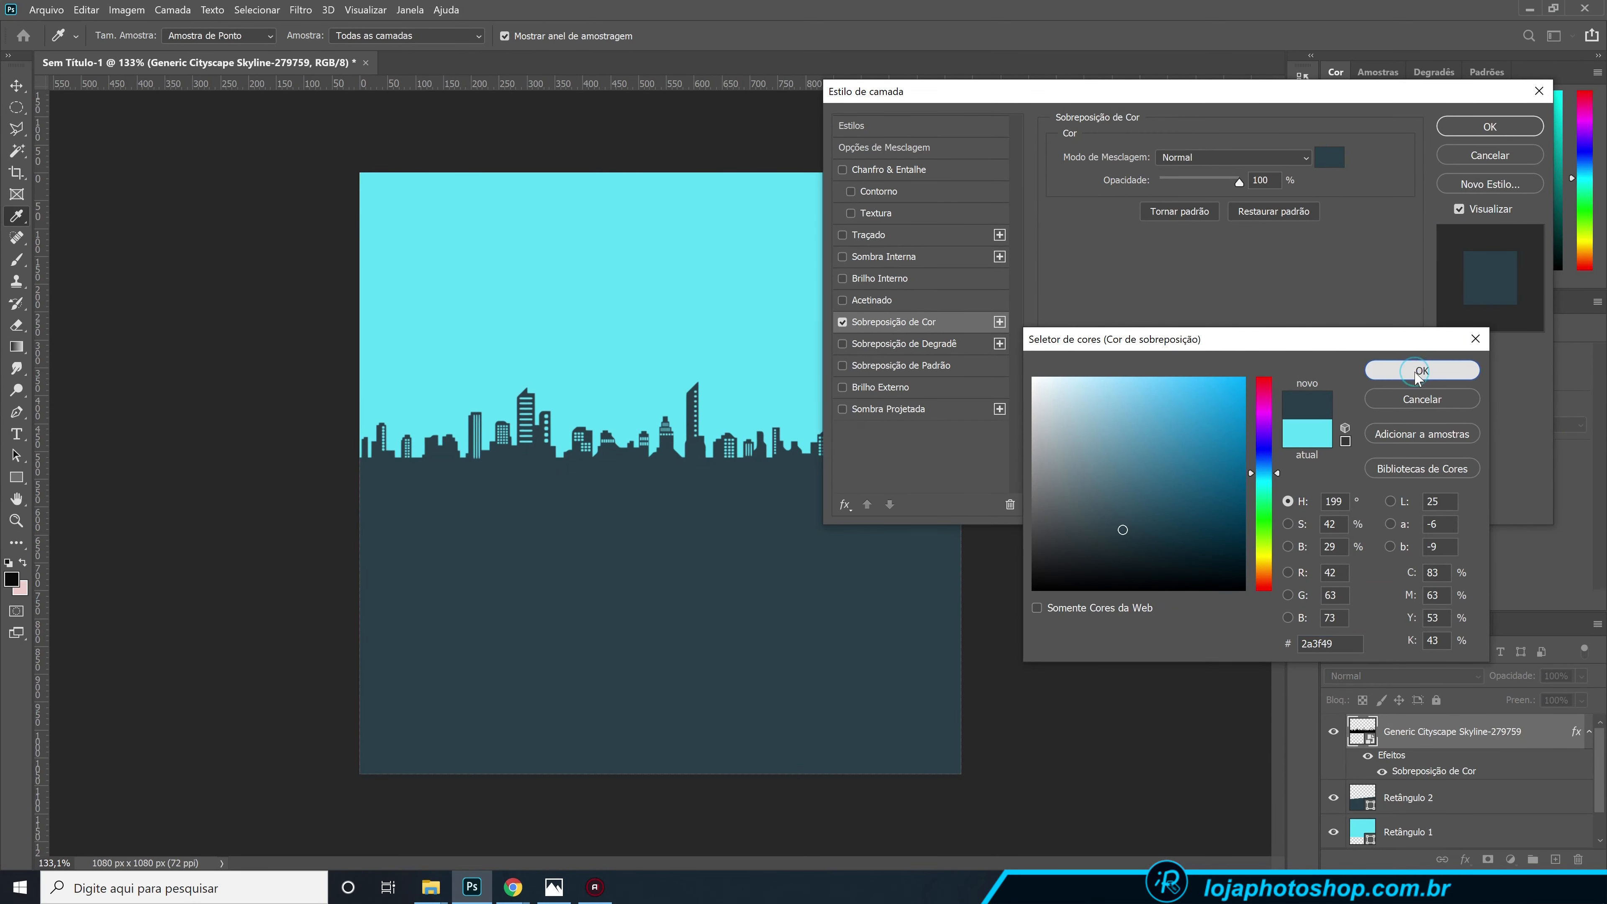
pyautogui.click(1331, 162)
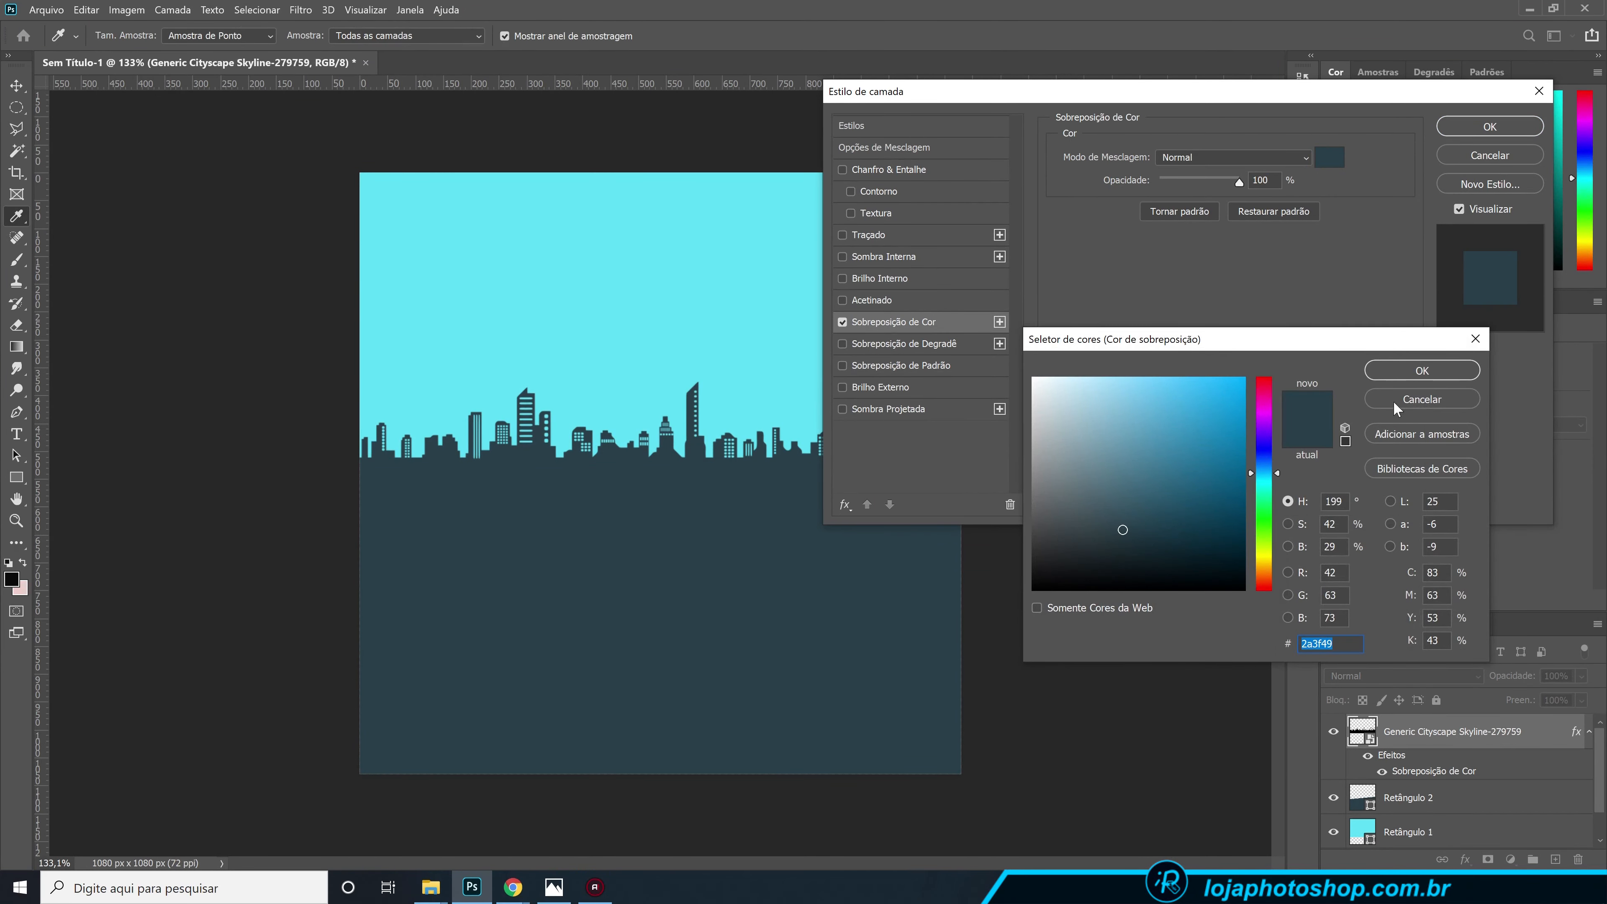
pyautogui.click(1418, 372)
pyautogui.click(1490, 128)
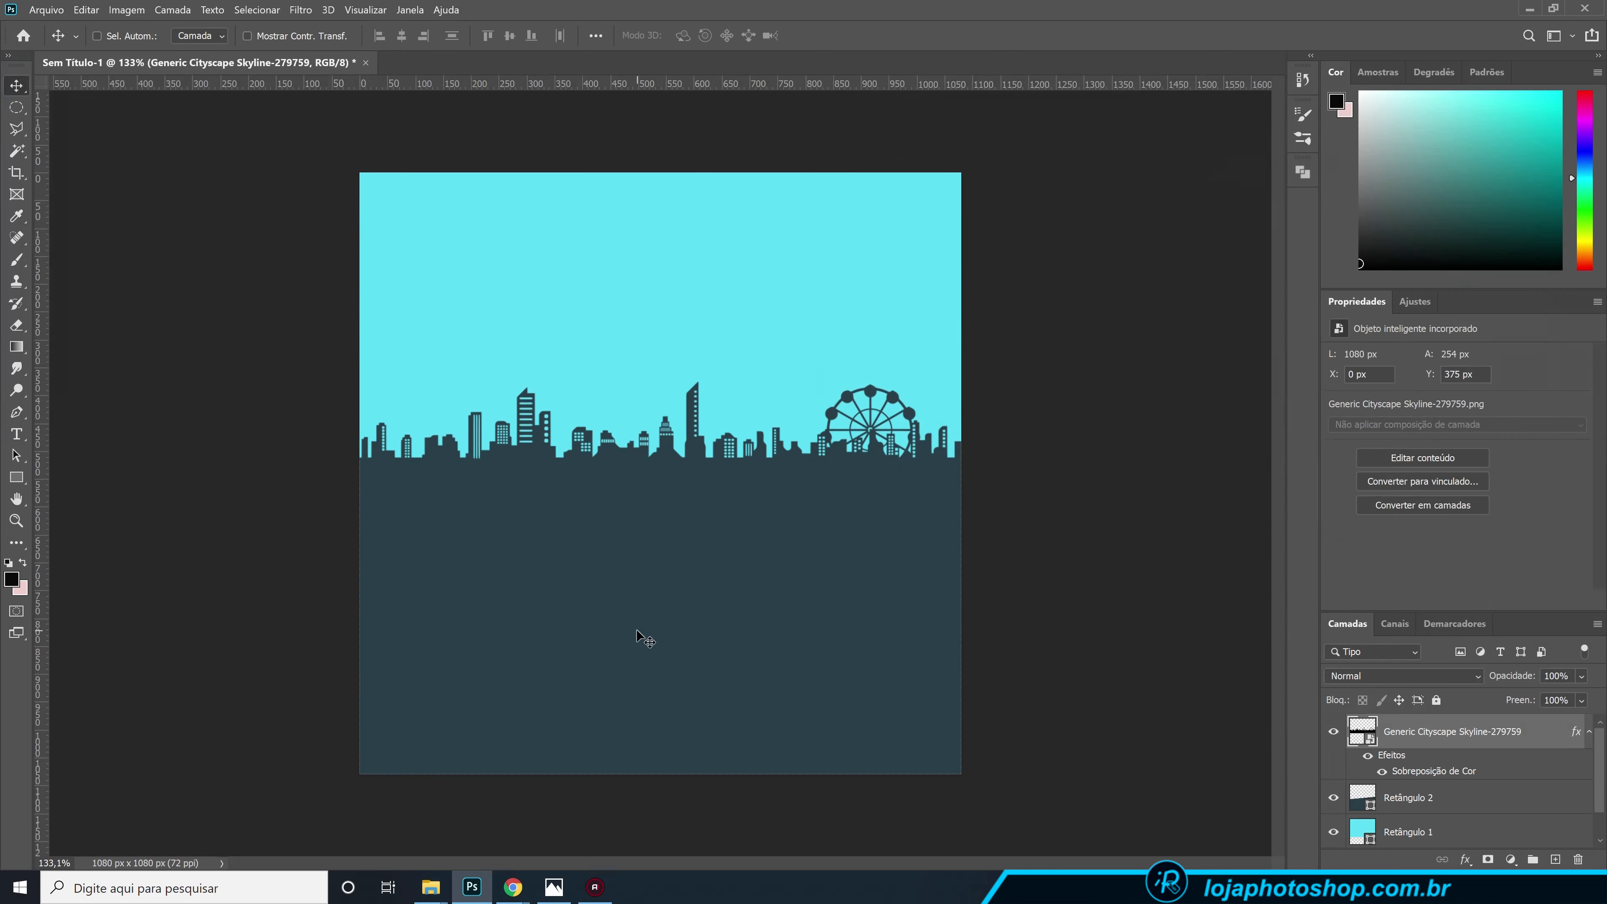
# - Lower the cityscape to Y 413 px and move the dark Retângulo 2 shape down below the skyline's base
pyautogui.moveTo(671, 459); pyautogui.dragTo(685, 492)
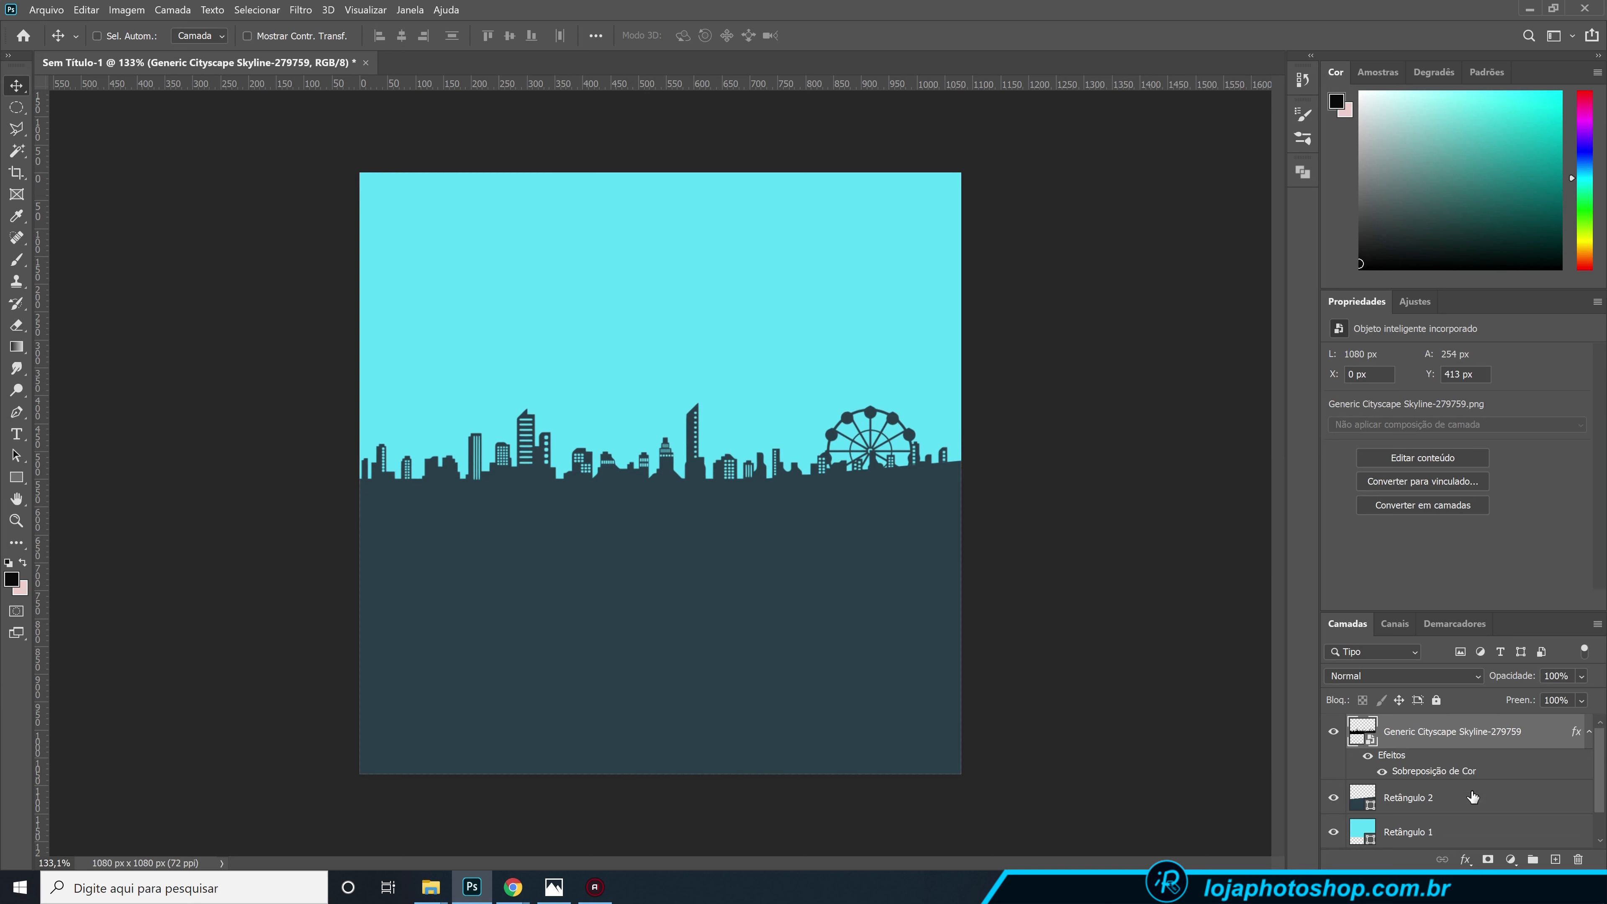
pyautogui.click(1448, 800)
pyautogui.moveTo(836, 599); pyautogui.dragTo(814, 643)
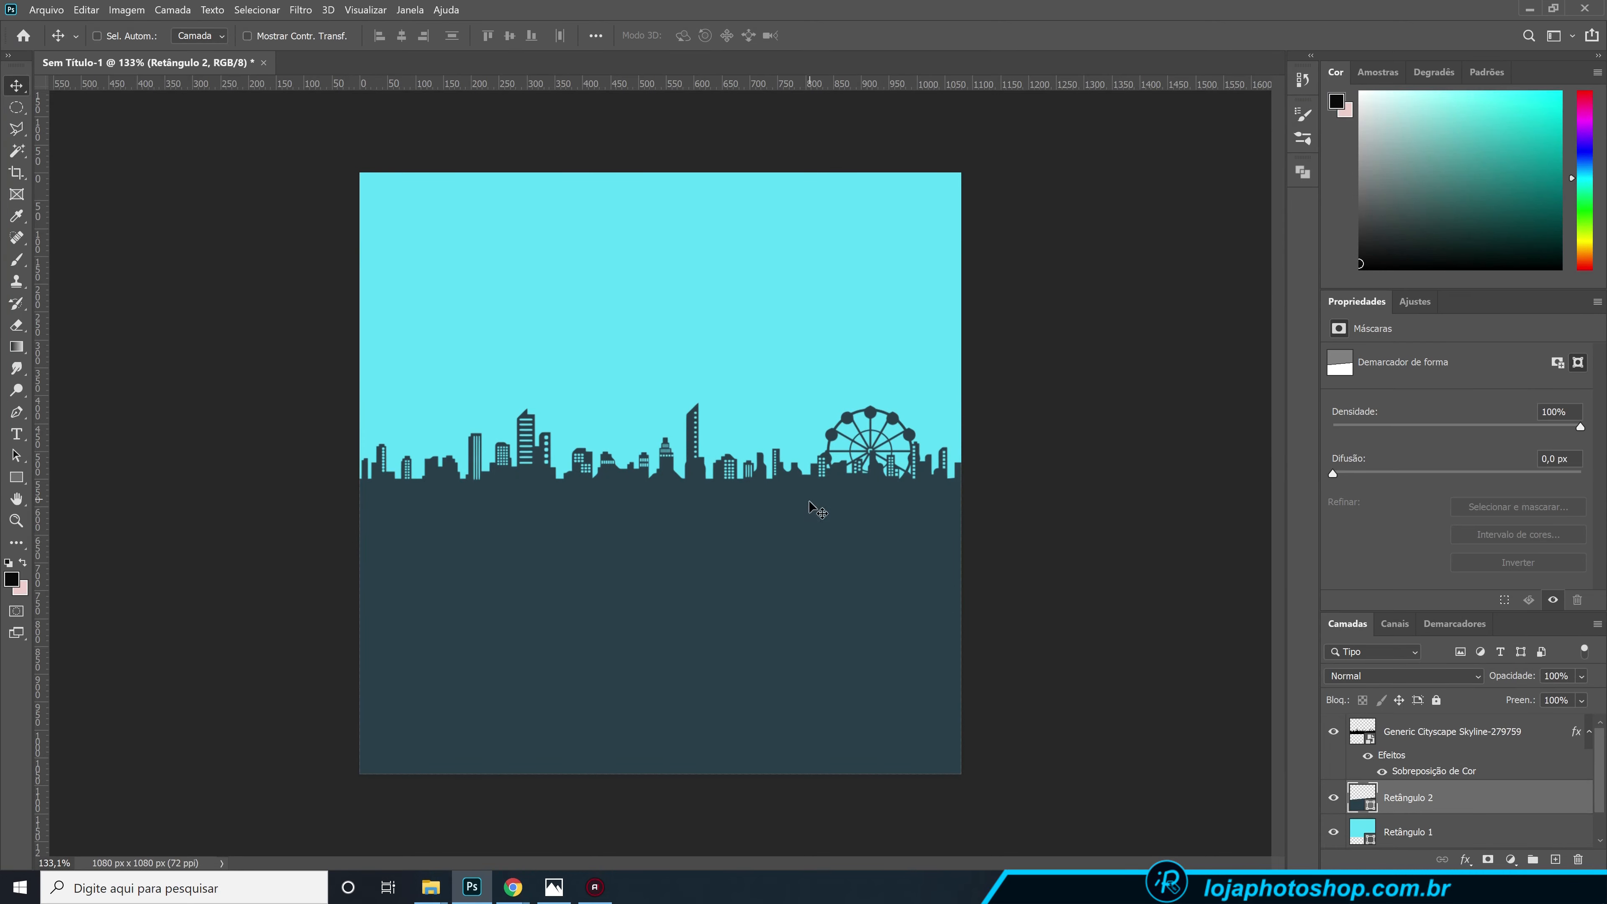
# - With the cityscape layer selected, place a vertical and a horizontal guide crossing at the Ferris wheel's hub
pyautogui.click(1450, 735)
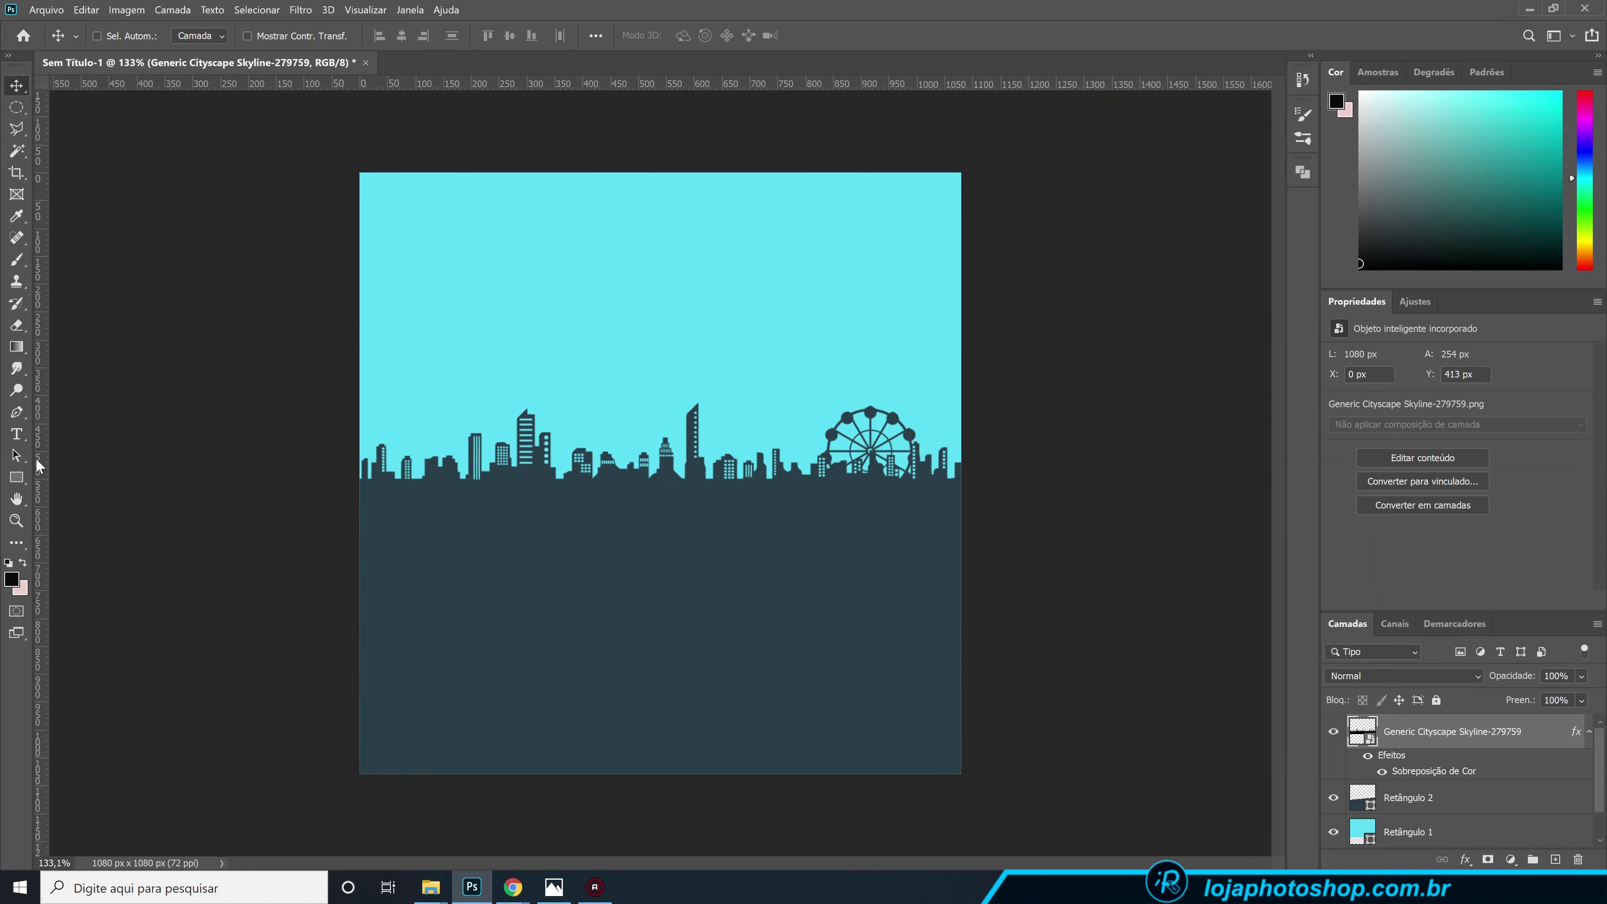
pyautogui.hotkey('ctrl', 'r')
pyautogui.hotkey('ctrl', 'r')
pyautogui.moveTo(42, 465); pyautogui.dragTo(863, 482)
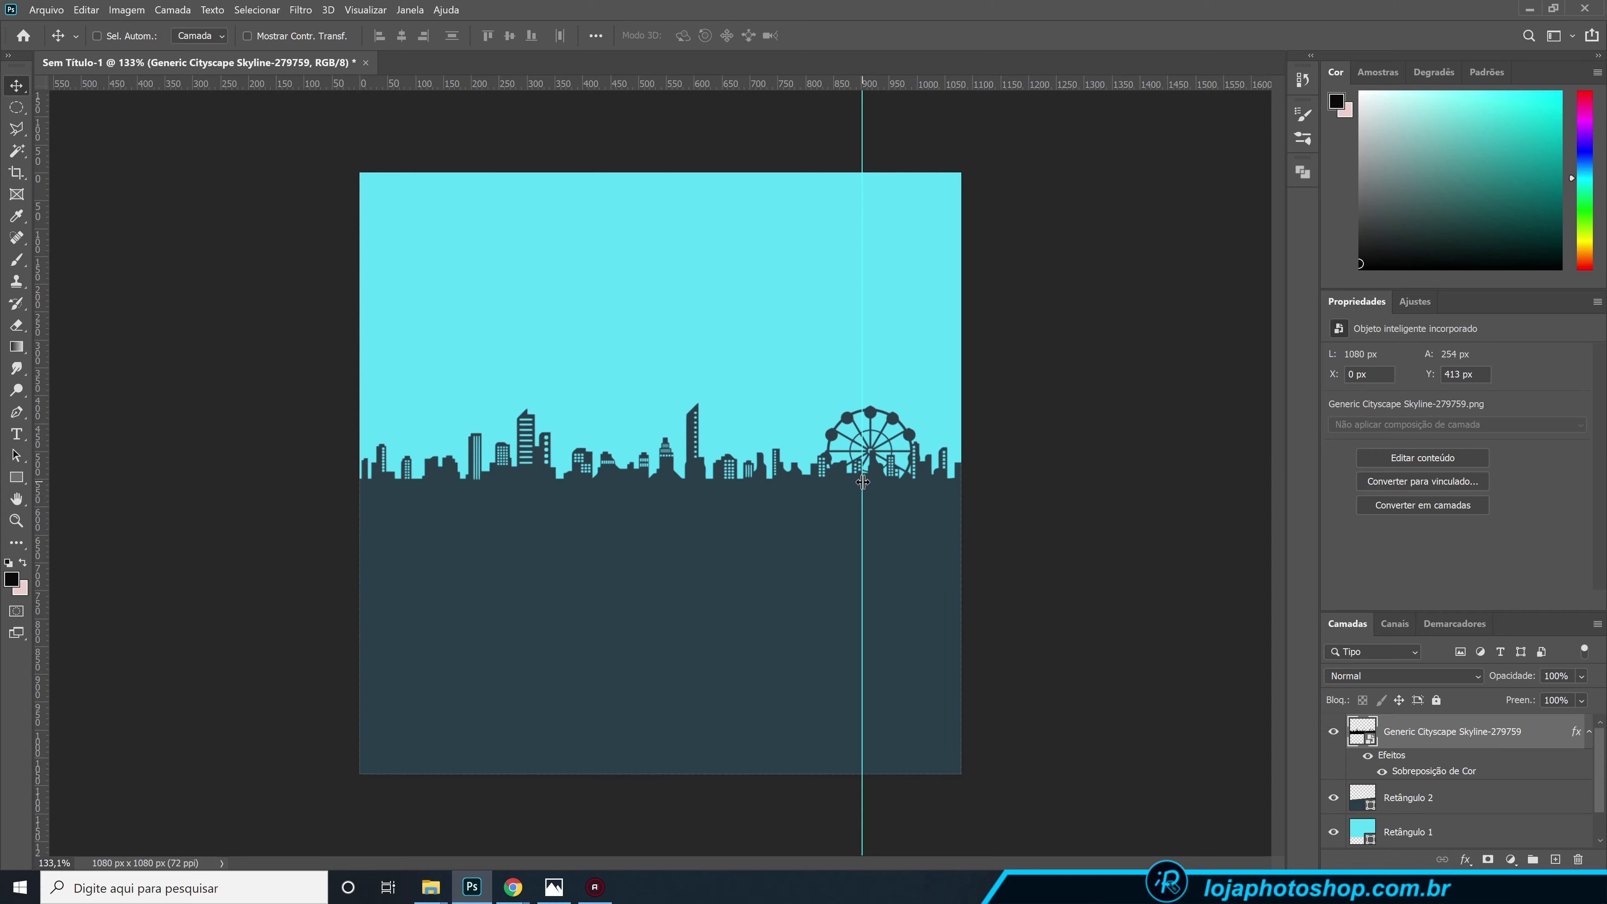
pyautogui.moveTo(889, 83); pyautogui.dragTo(891, 140)
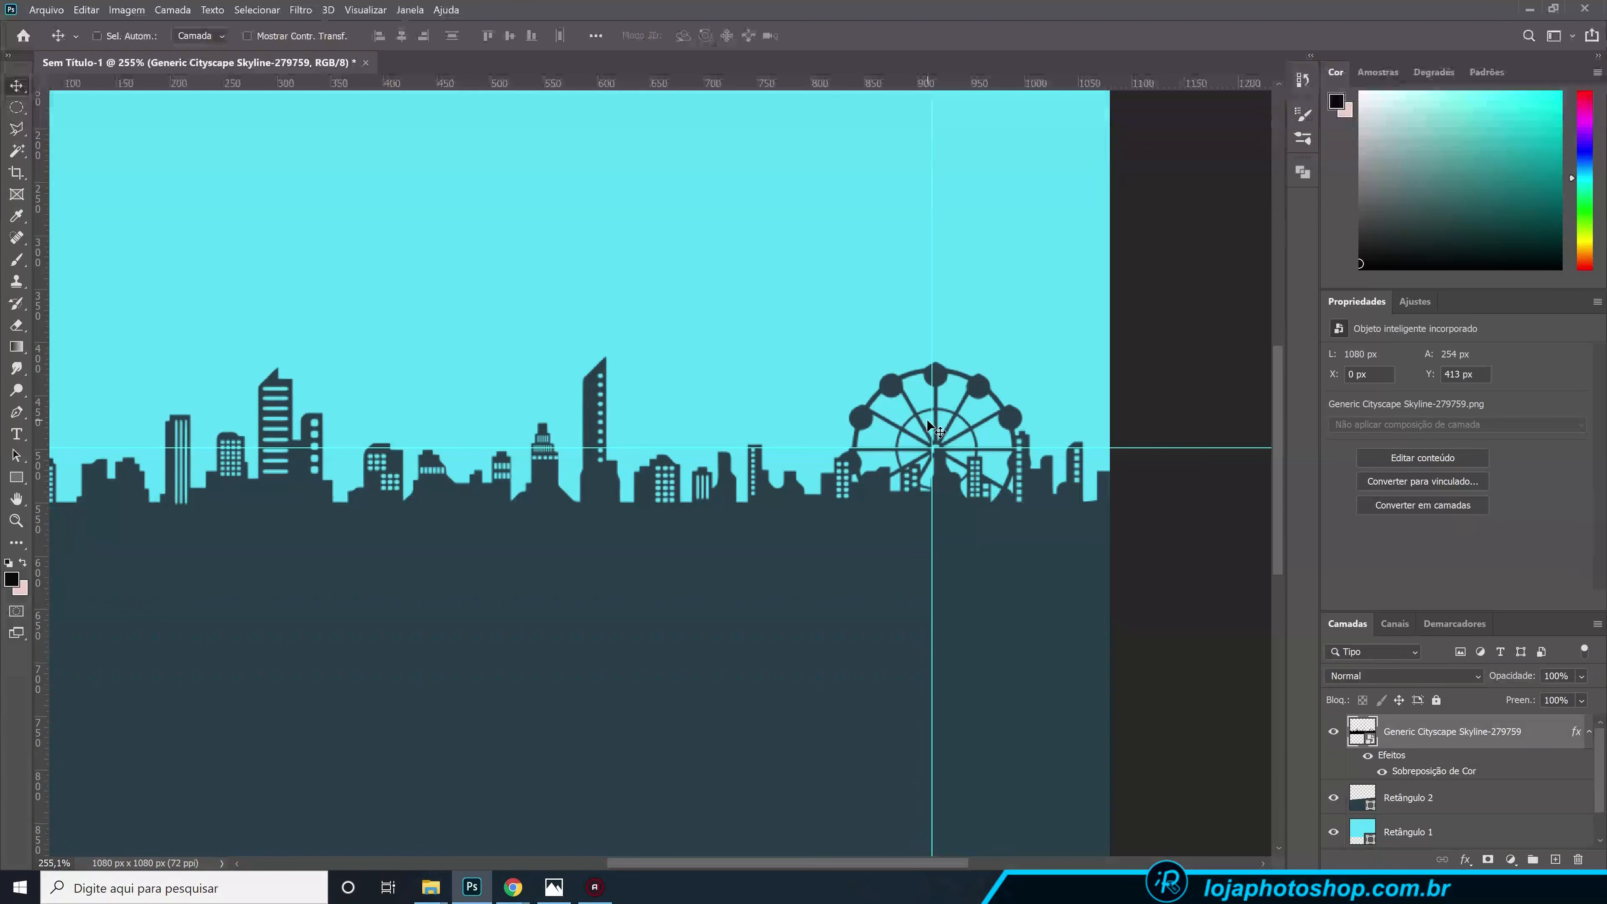
pyautogui.moveTo(930, 423); pyautogui.dragTo(938, 457)
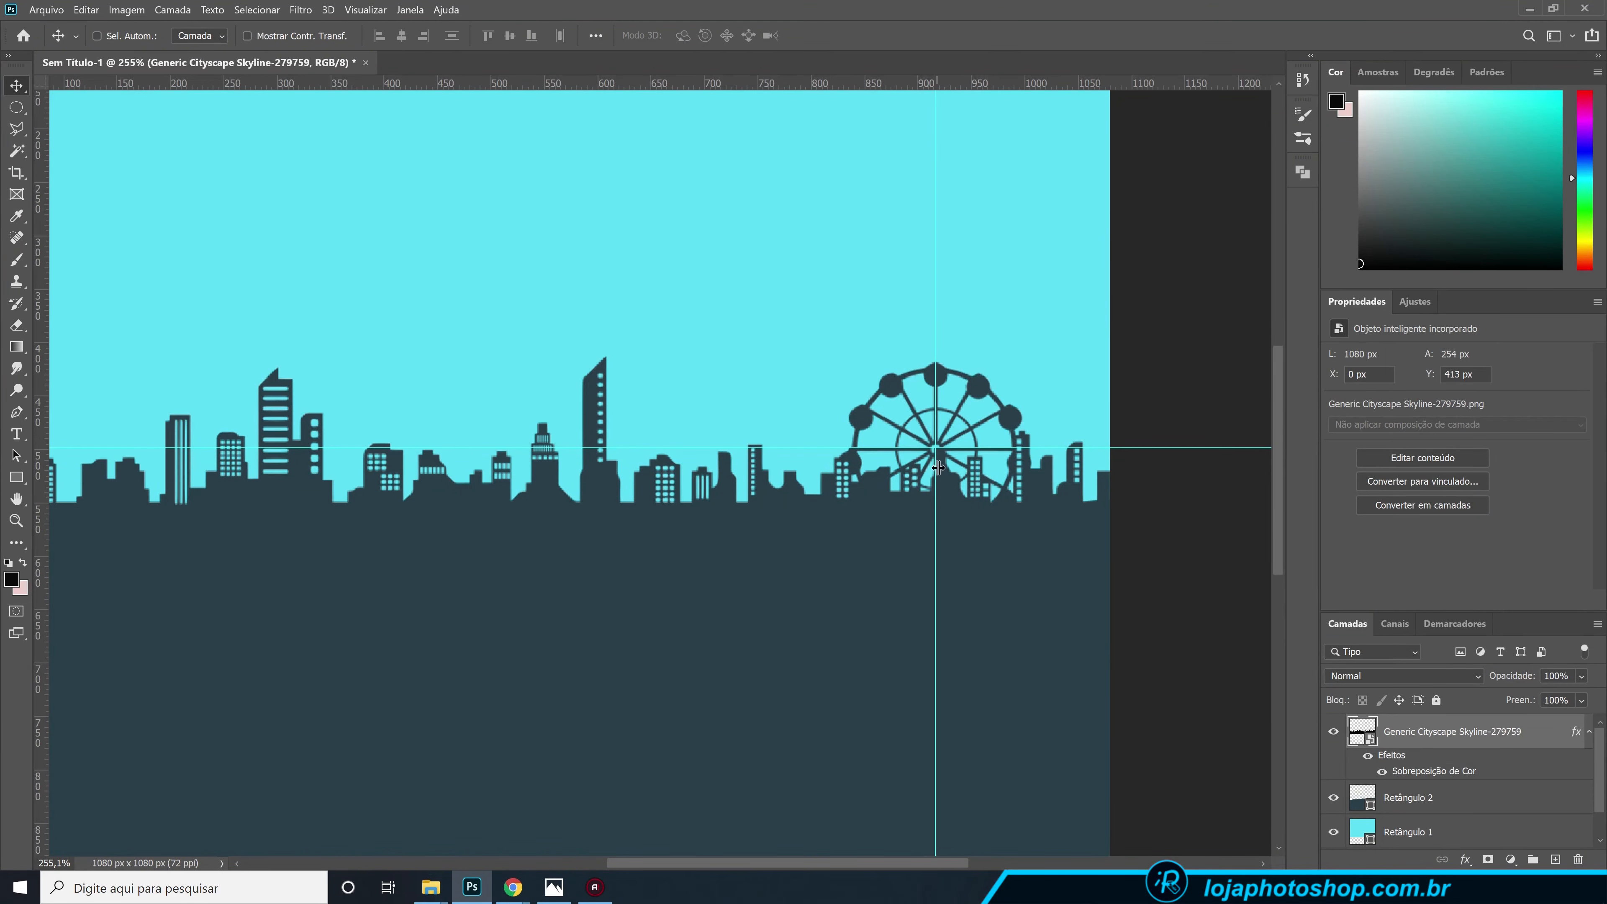
pyautogui.scroll(-11, 933, 552)
pyautogui.scroll(3, 857, 452)
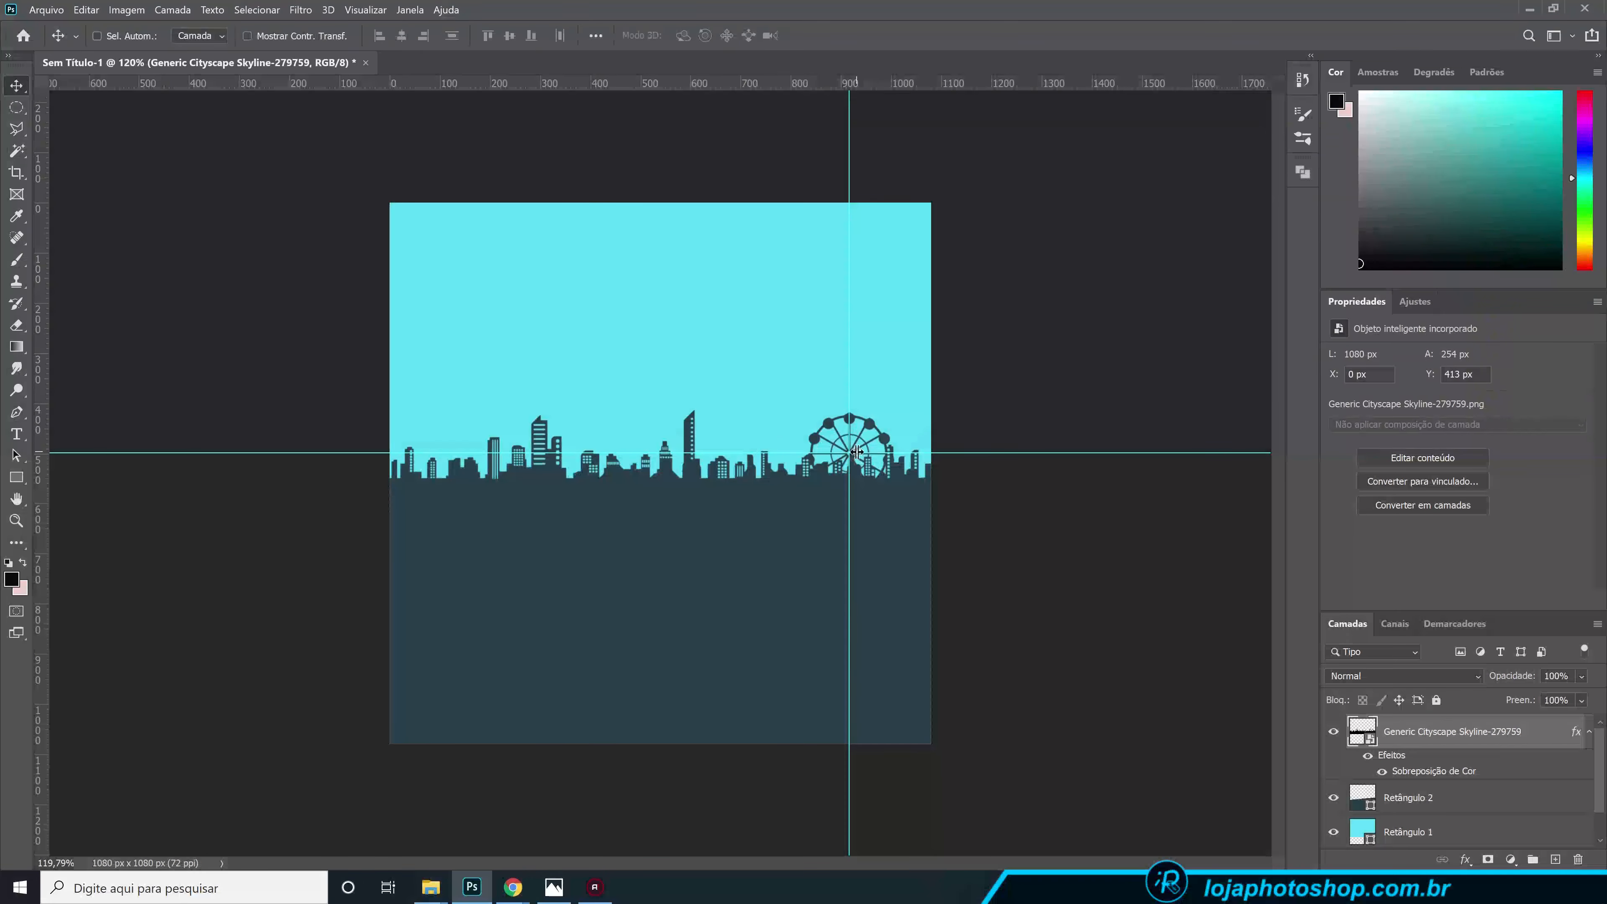
pyautogui.scroll(3, 836, 454)
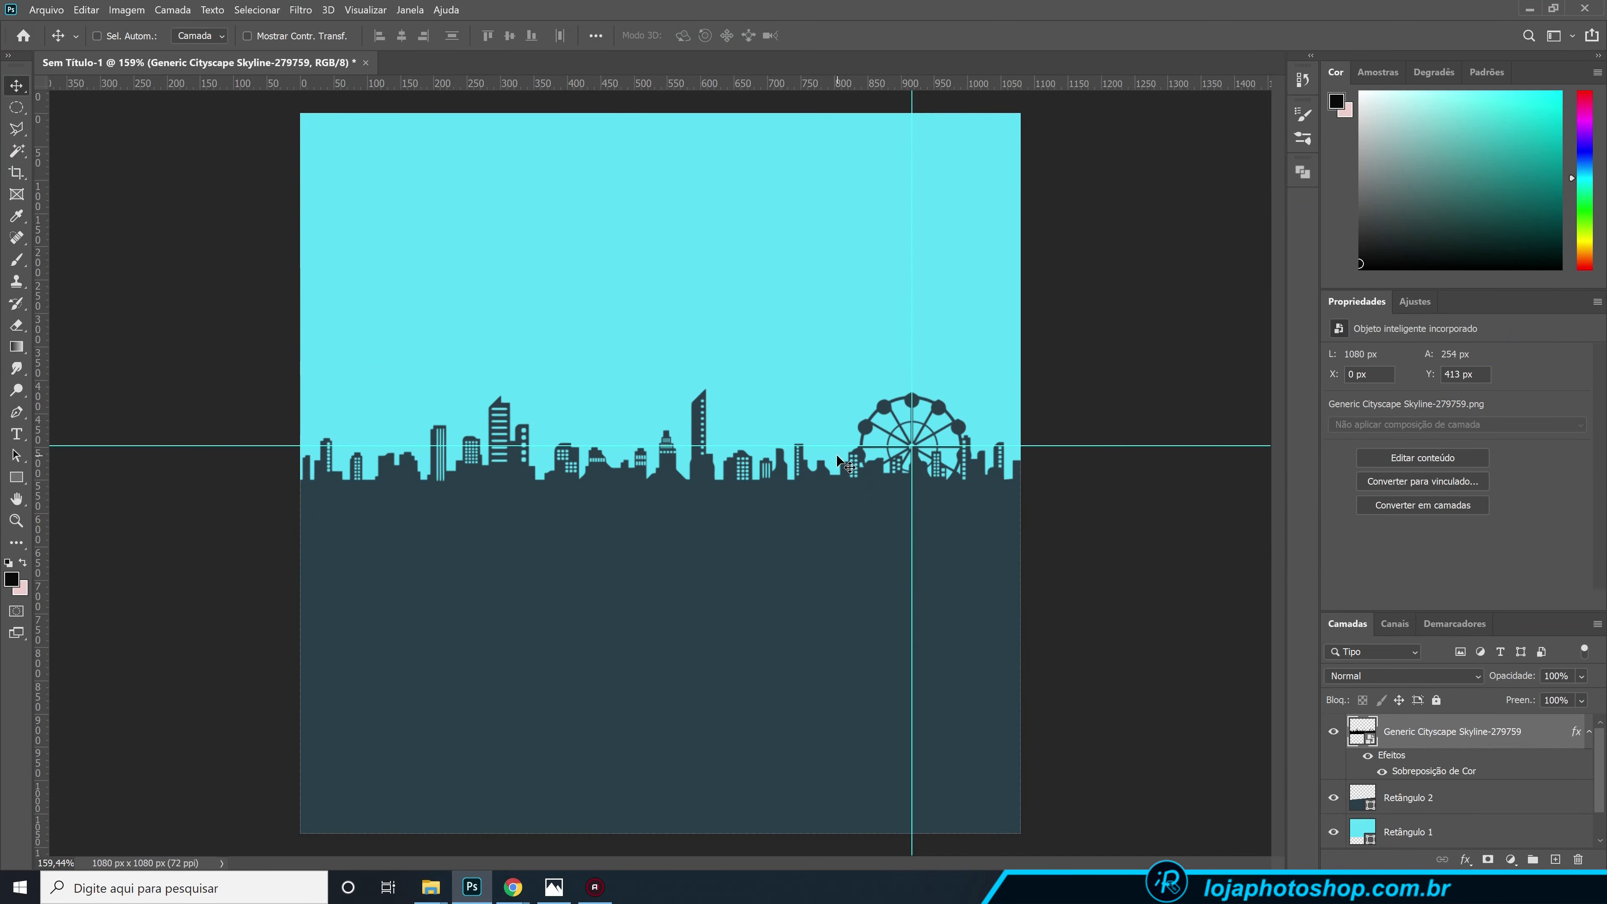
# - With the Pen tool in shape mode and a white fill, draw a narrow triangular ray from the Ferris wheel's hub past the canvas's upper-right edge
pyautogui.click(16, 412)
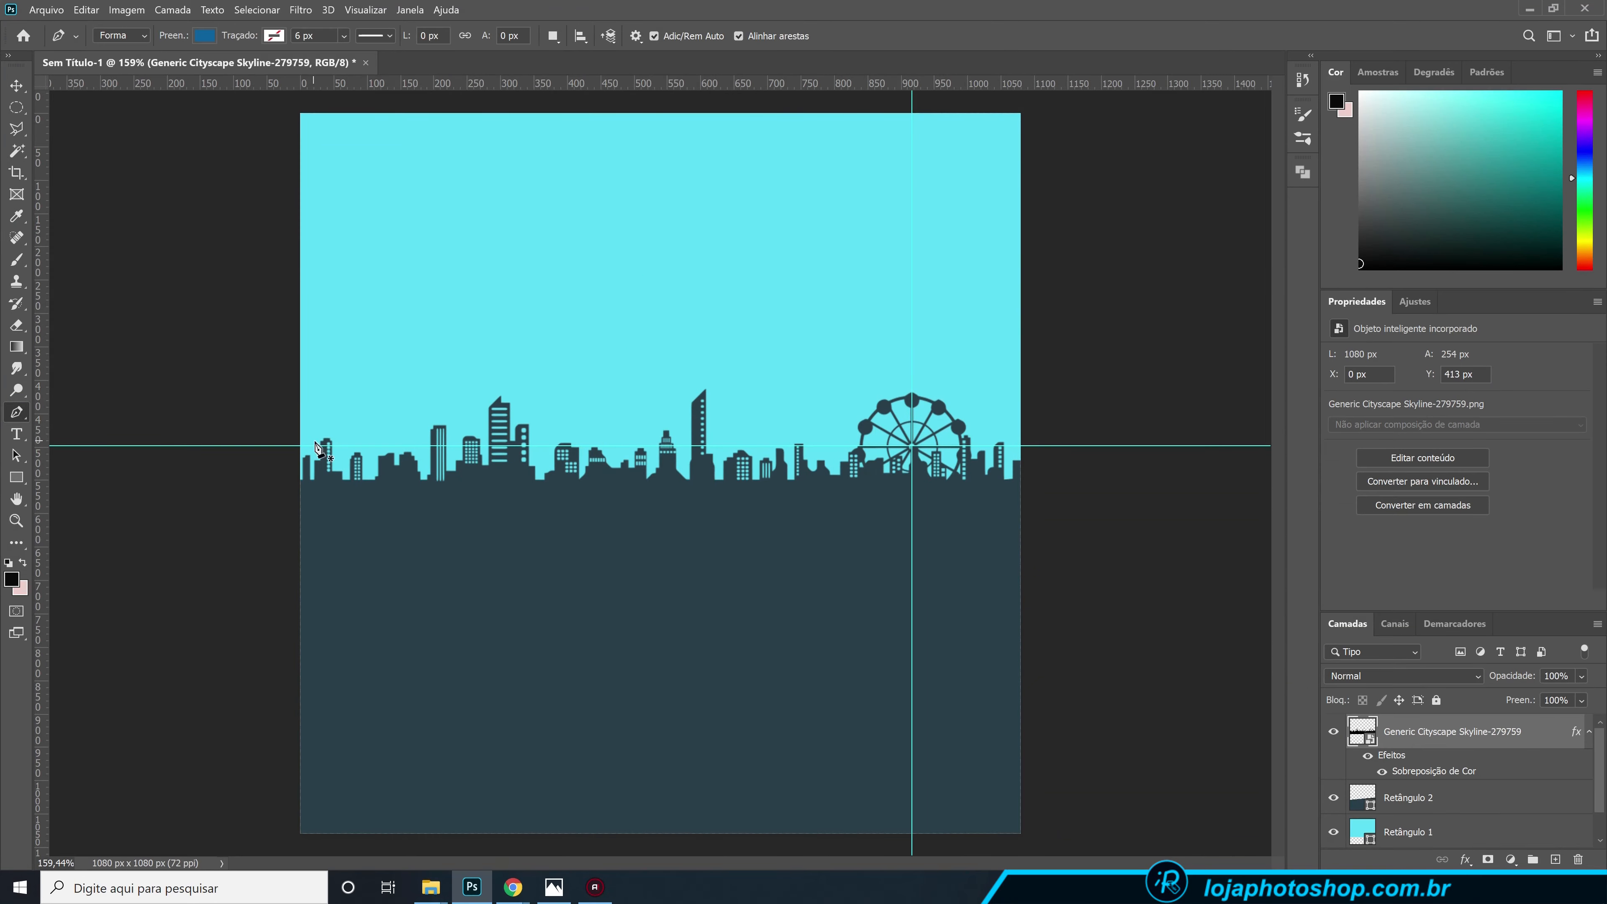
pyautogui.rightClick(17, 413)
pyautogui.click(54, 415)
pyautogui.click(207, 38)
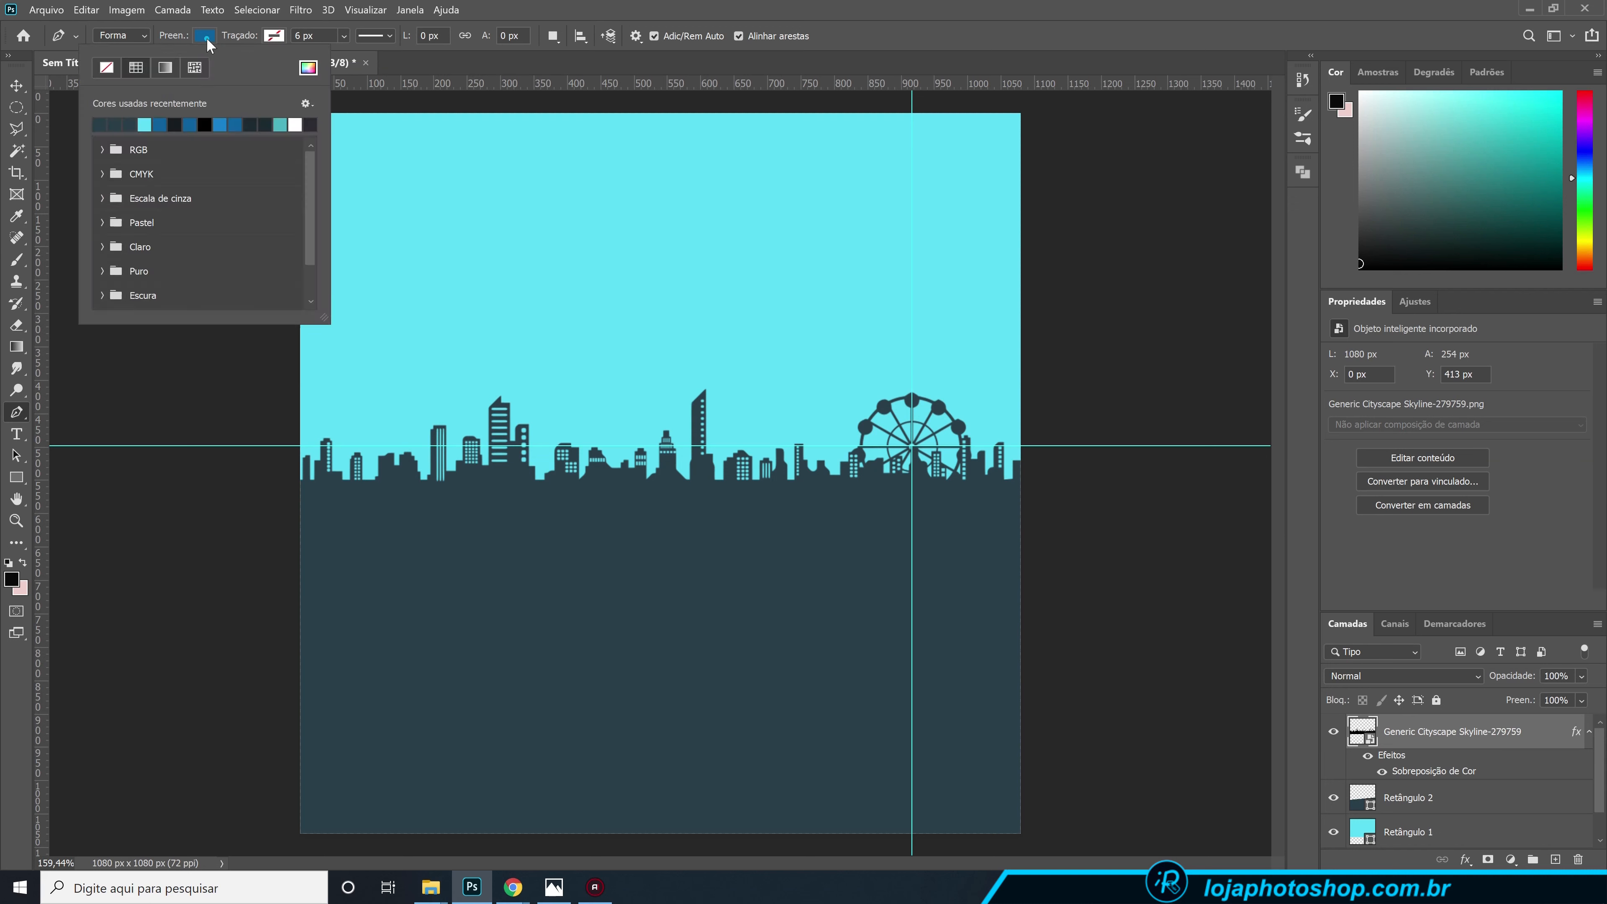
pyautogui.click(295, 123)
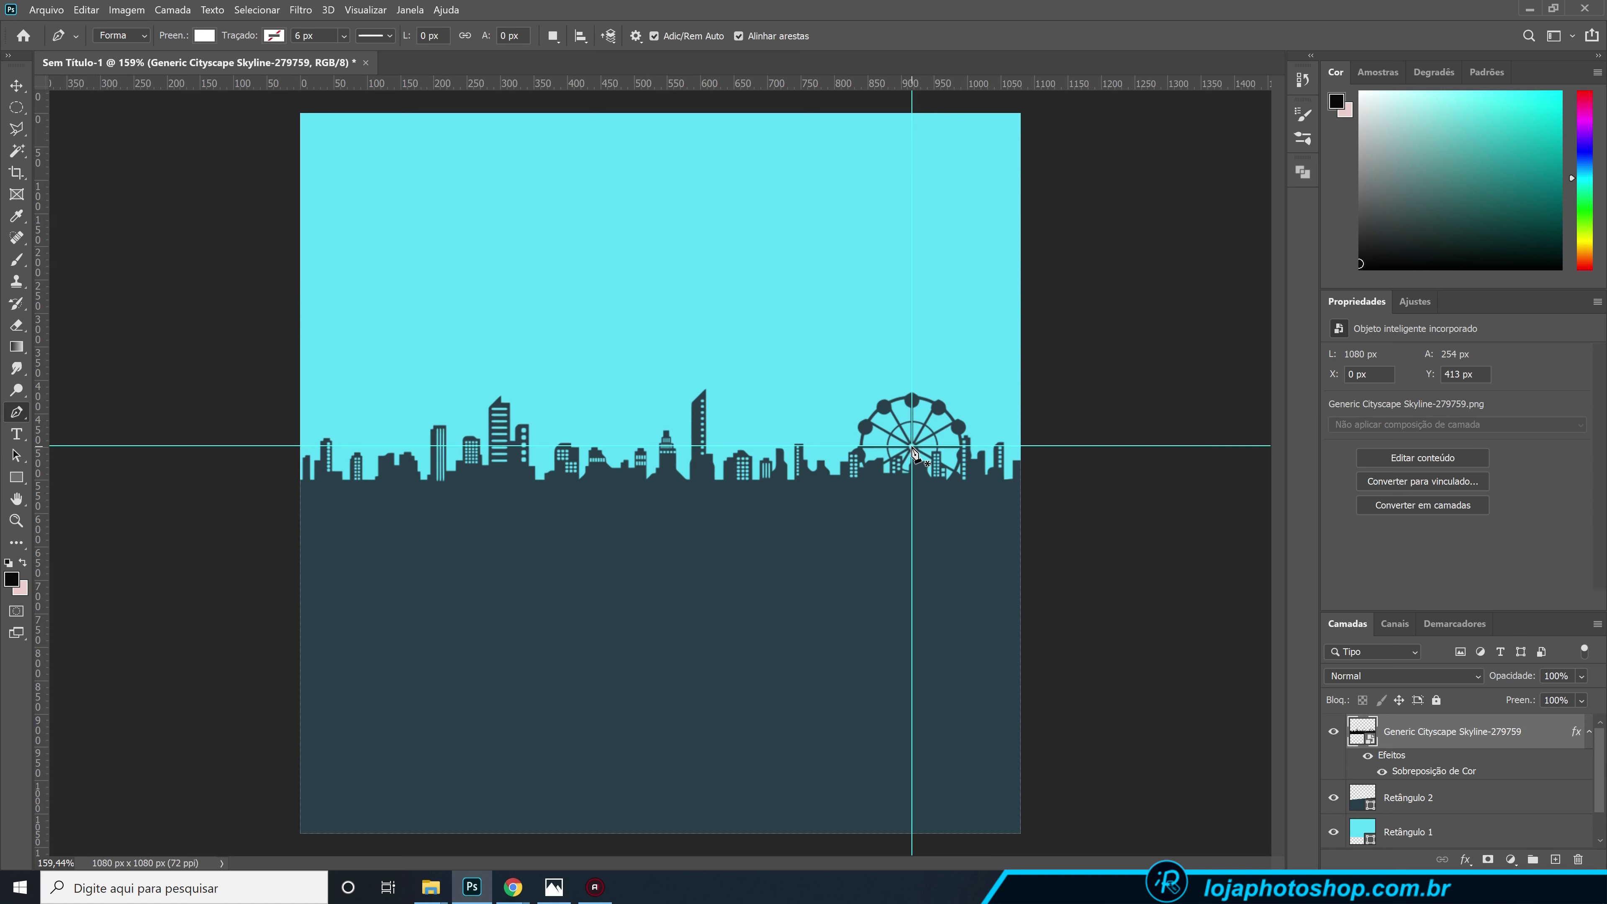
pyautogui.click(912, 447)
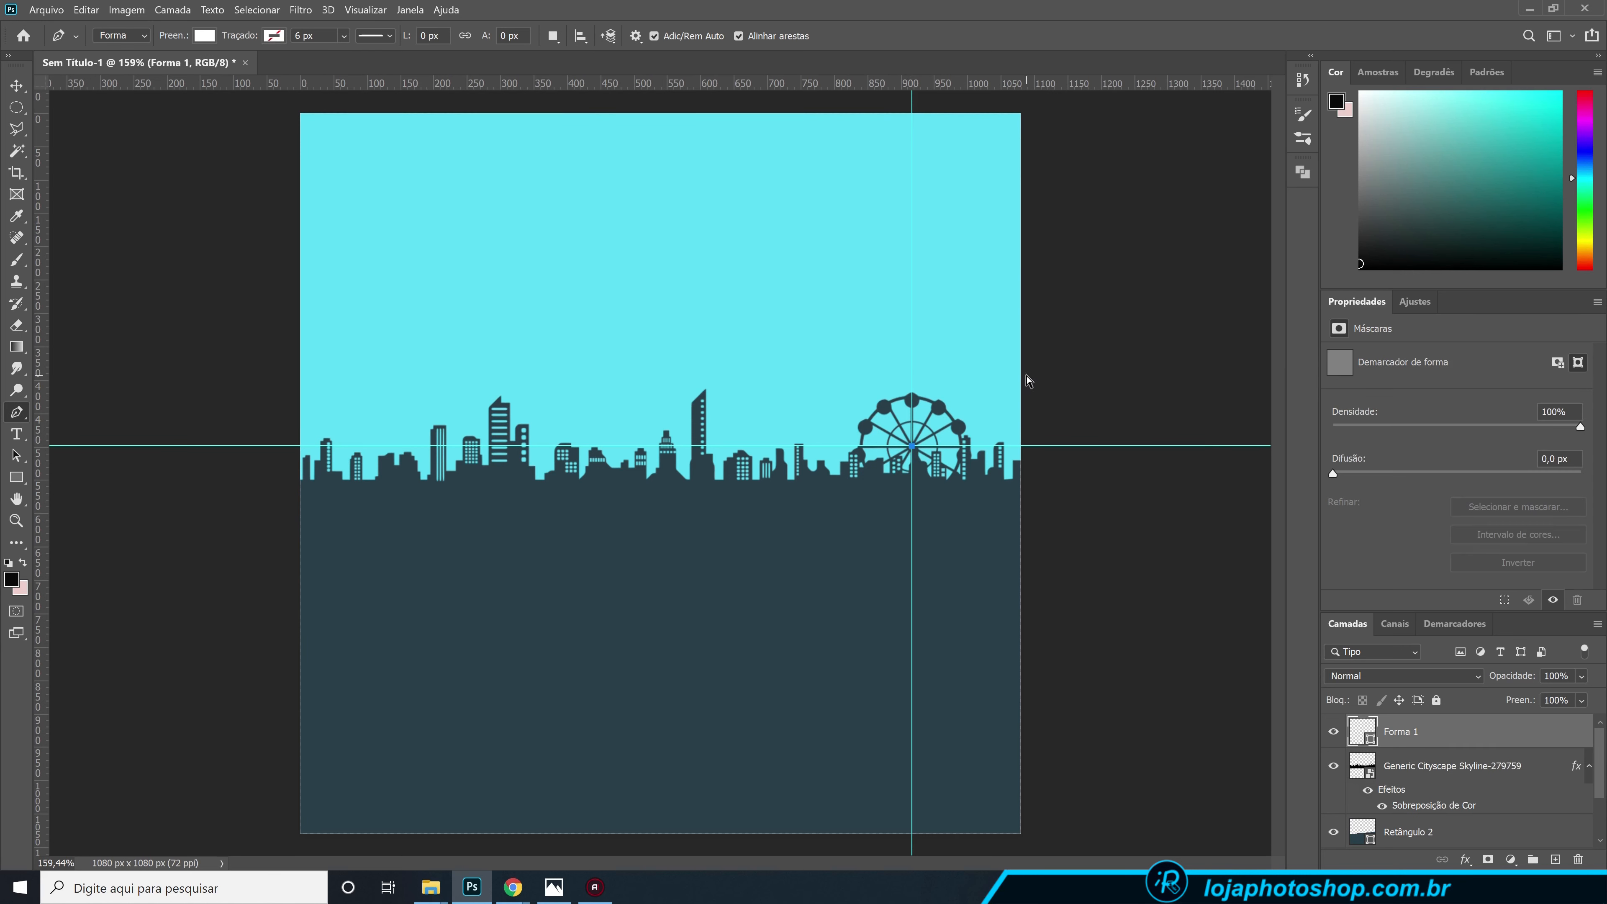
pyautogui.hotkey('ctrl', '-')
pyautogui.hotkey('ctrl', '-')
pyautogui.hotkey('ctrl', '-')
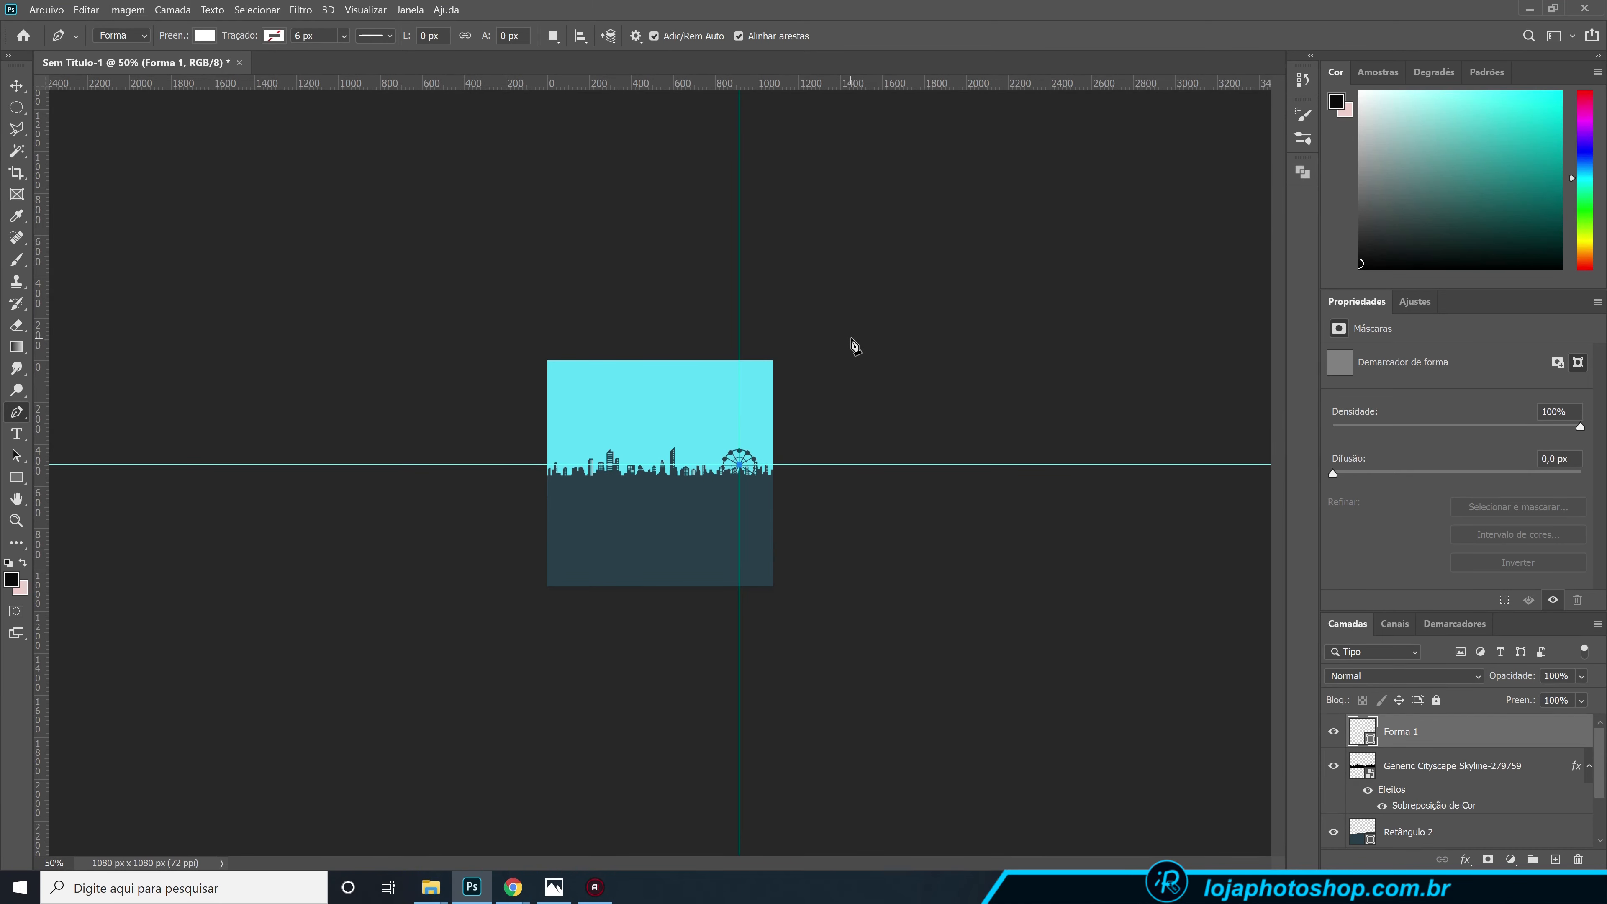
pyautogui.click(861, 333)
pyautogui.click(881, 360)
pyautogui.click(739, 464)
pyautogui.hotkey('ctrl', '0')
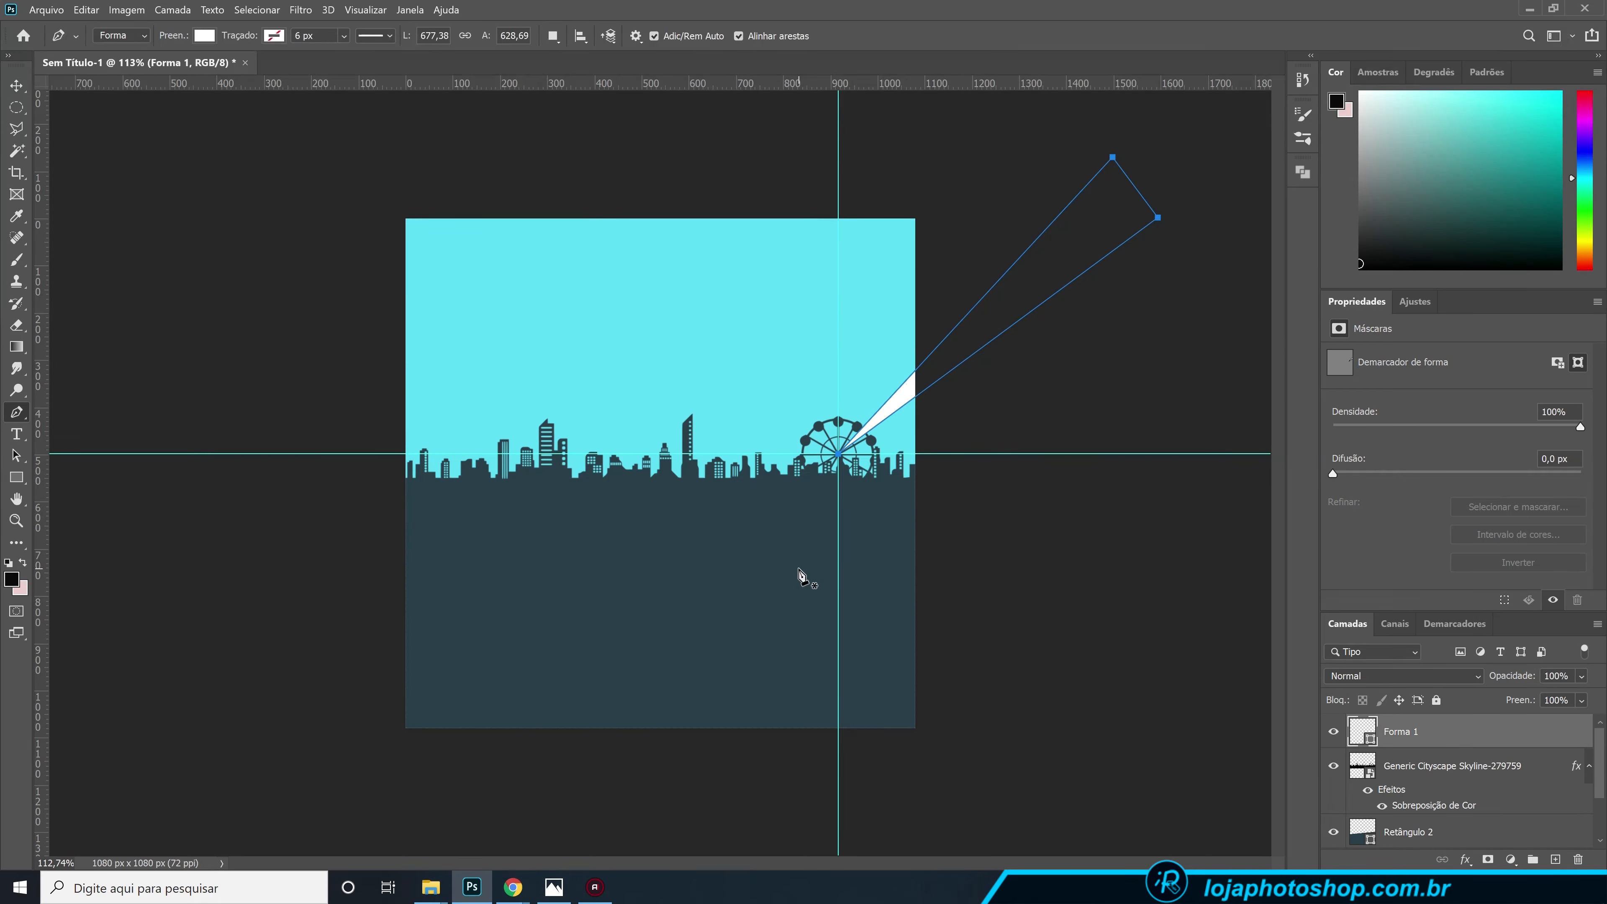
# - Free-transform the ray with its reference point moved to the guide intersection at the hub, rotating it 20°
pyautogui.press('v')
pyautogui.hotkey('ctrl', 't')
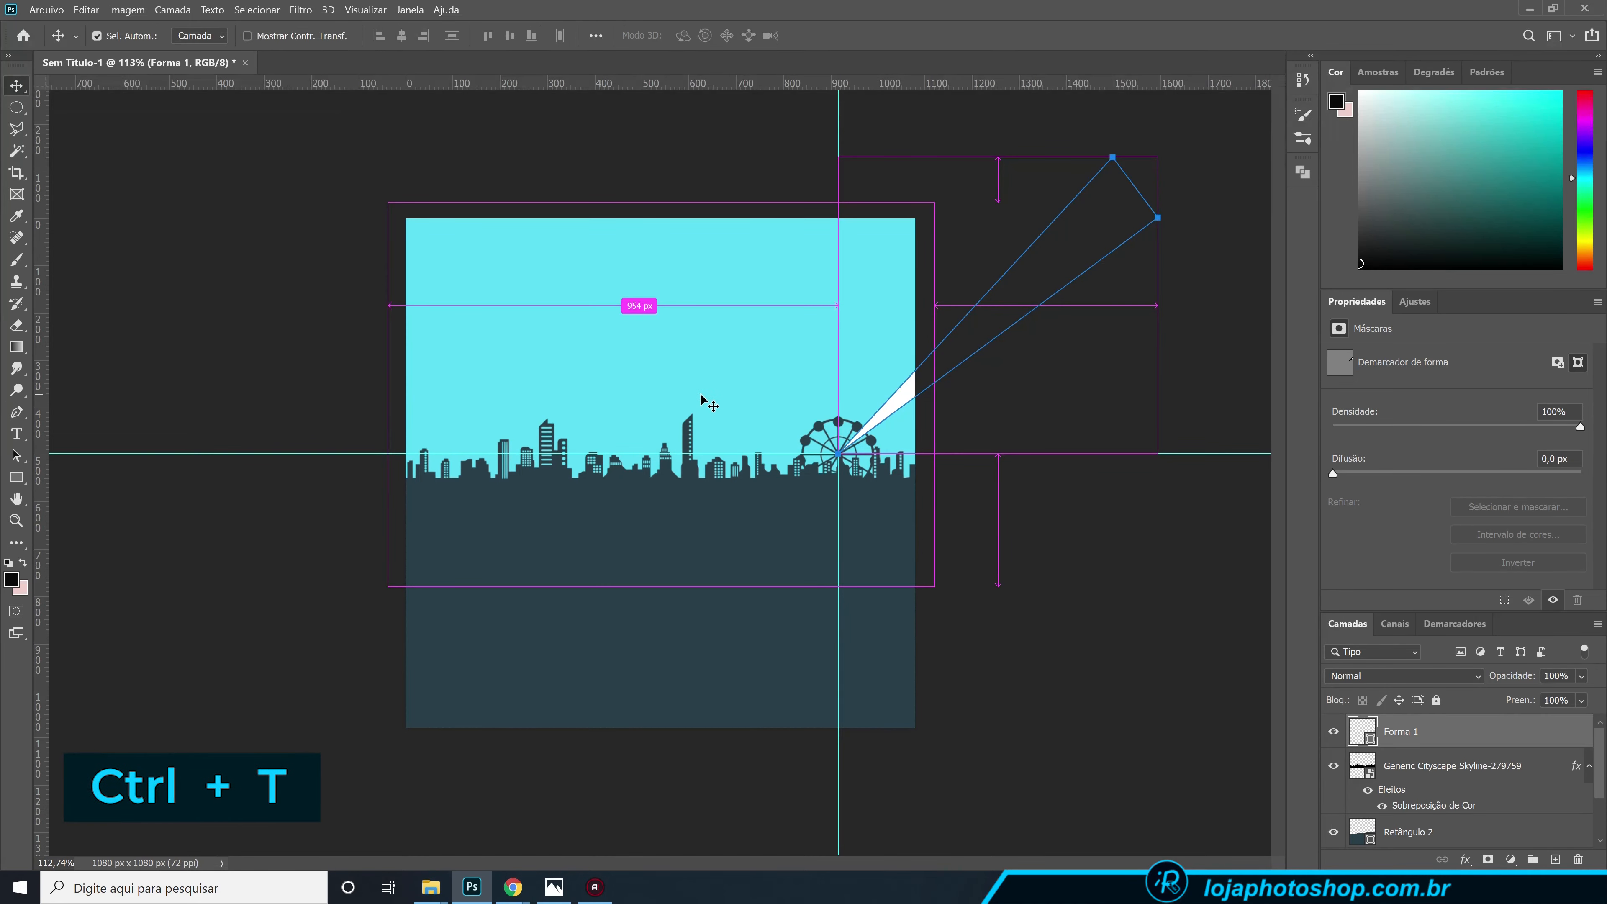
pyautogui.click(794, 347)
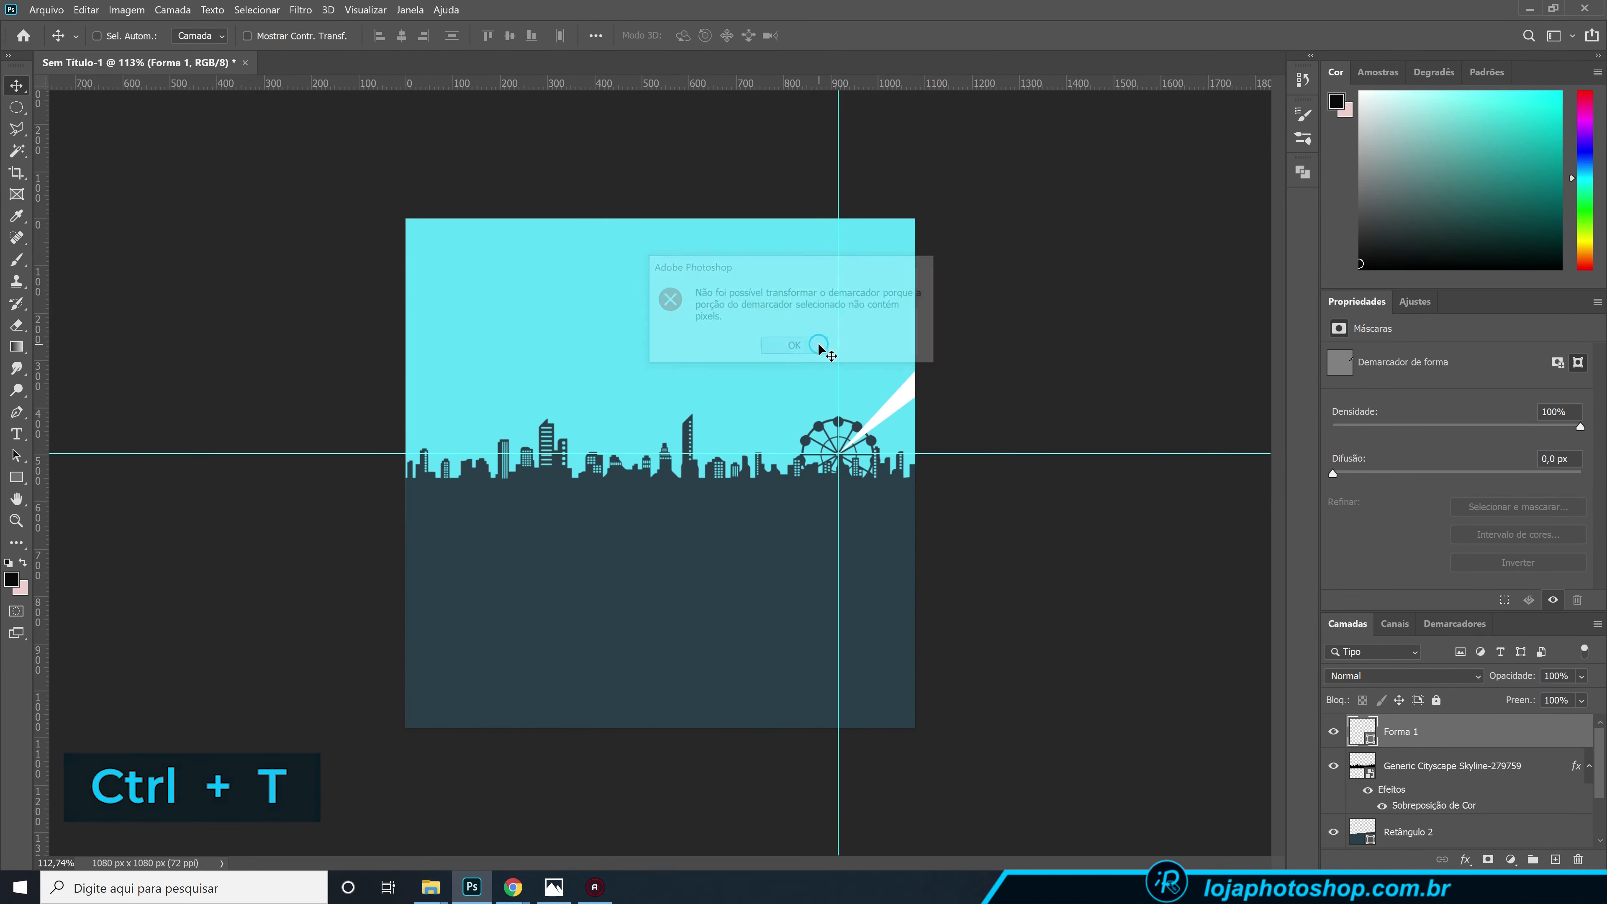
pyautogui.hotkey('ctrl', 't')
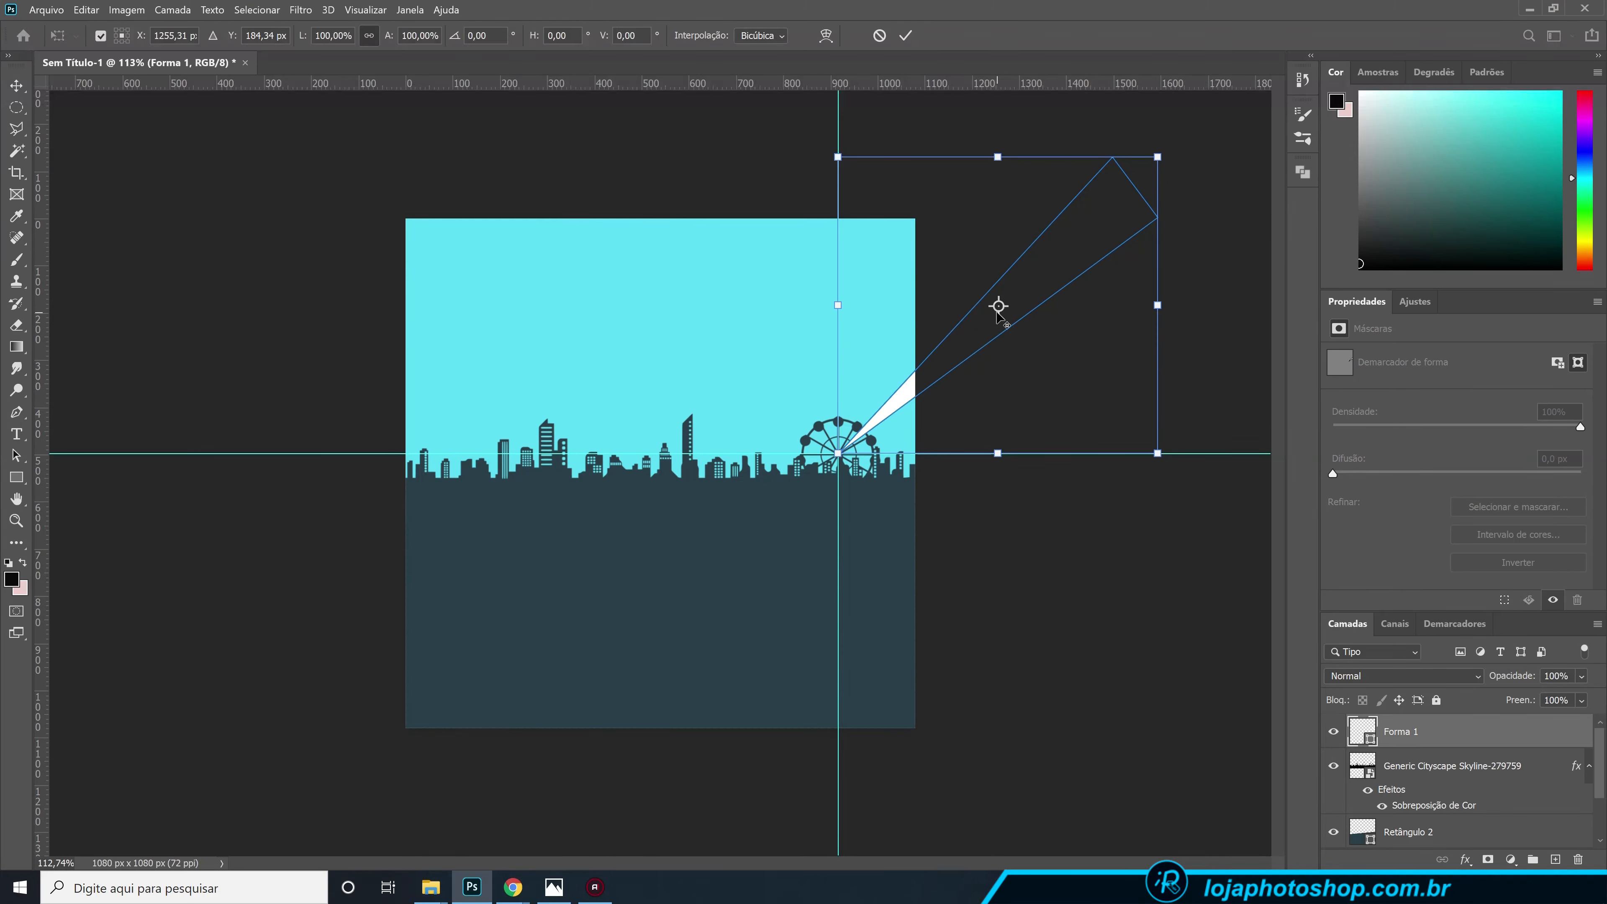
pyautogui.moveTo(999, 306); pyautogui.dragTo(838, 453)
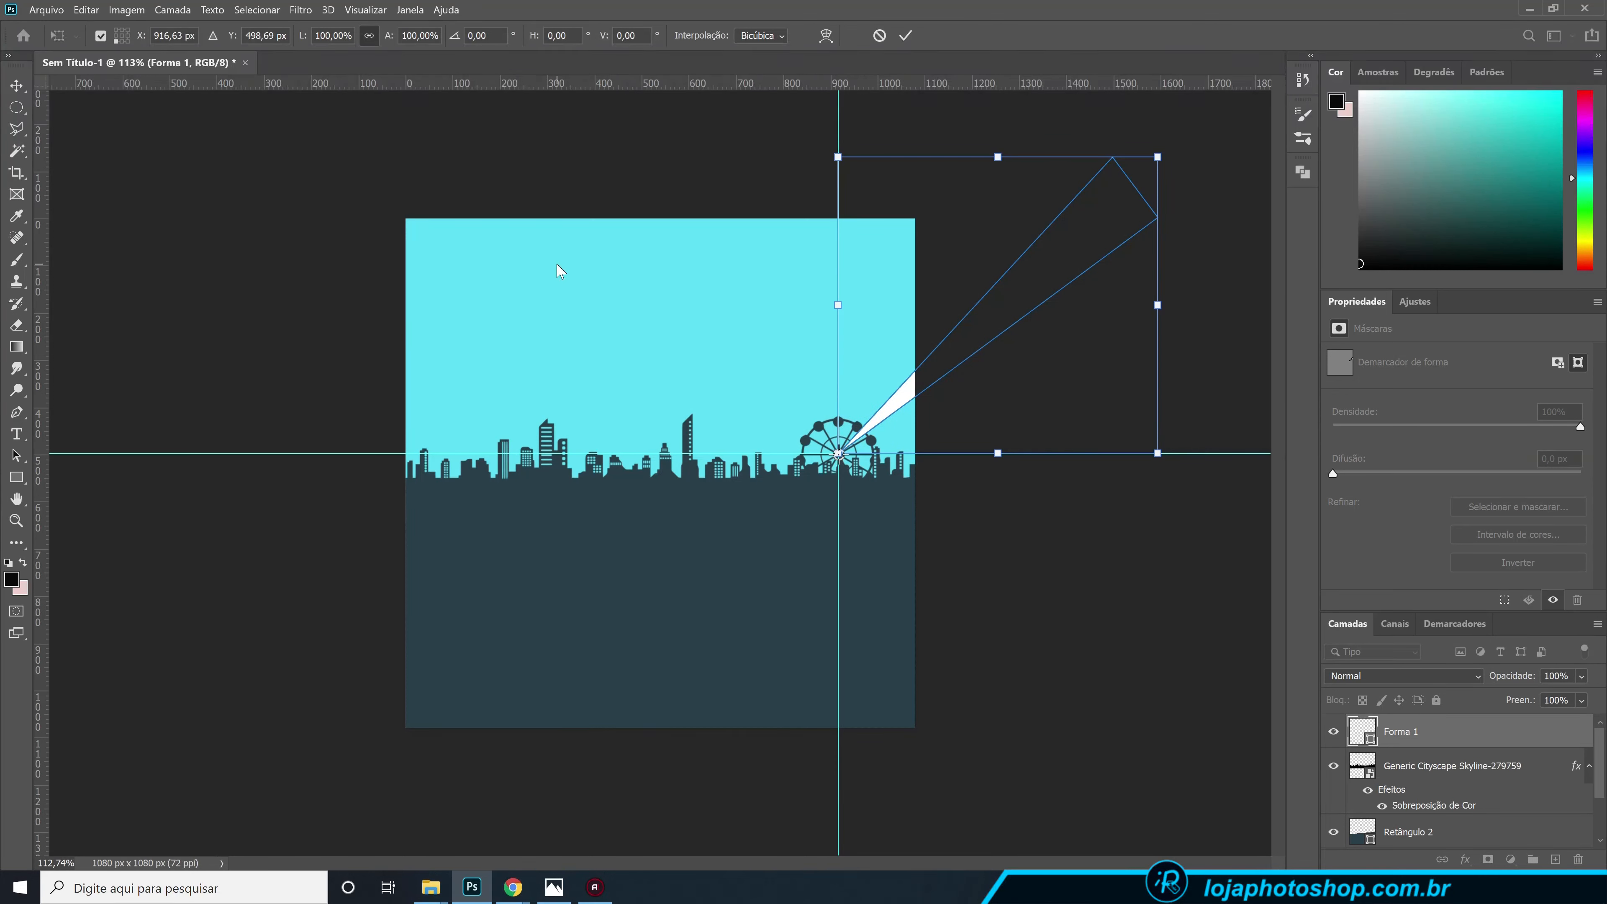
pyautogui.click(103, 36)
pyautogui.click(100, 36)
pyautogui.moveTo(997, 305); pyautogui.dragTo(838, 454)
pyautogui.click(465, 37)
pyautogui.write('20')
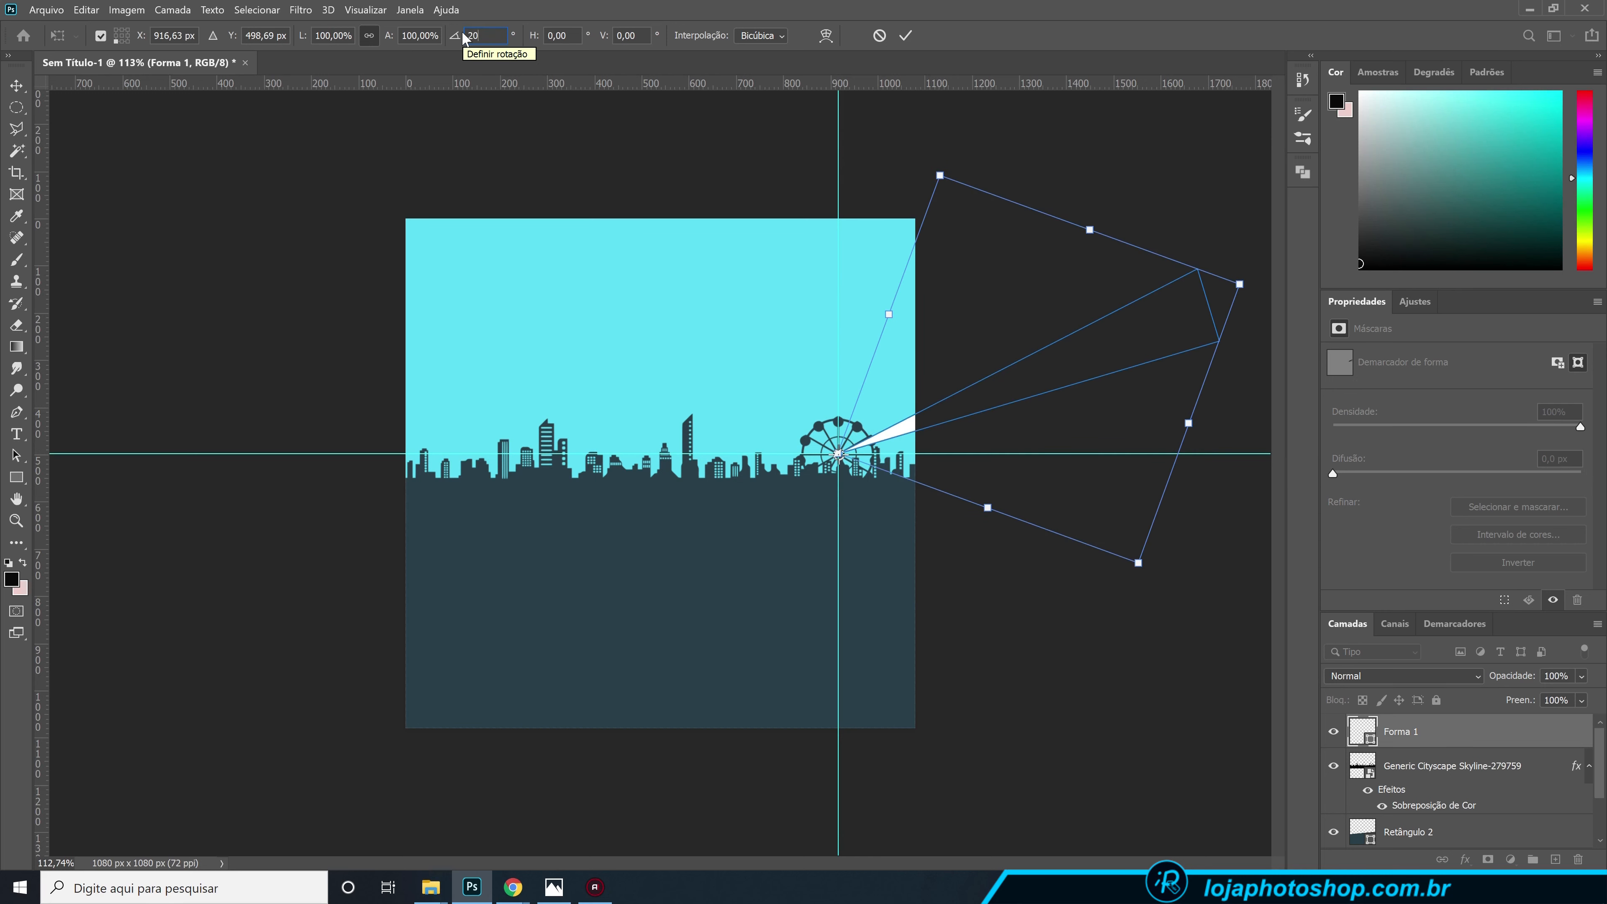
pyautogui.click(905, 36)
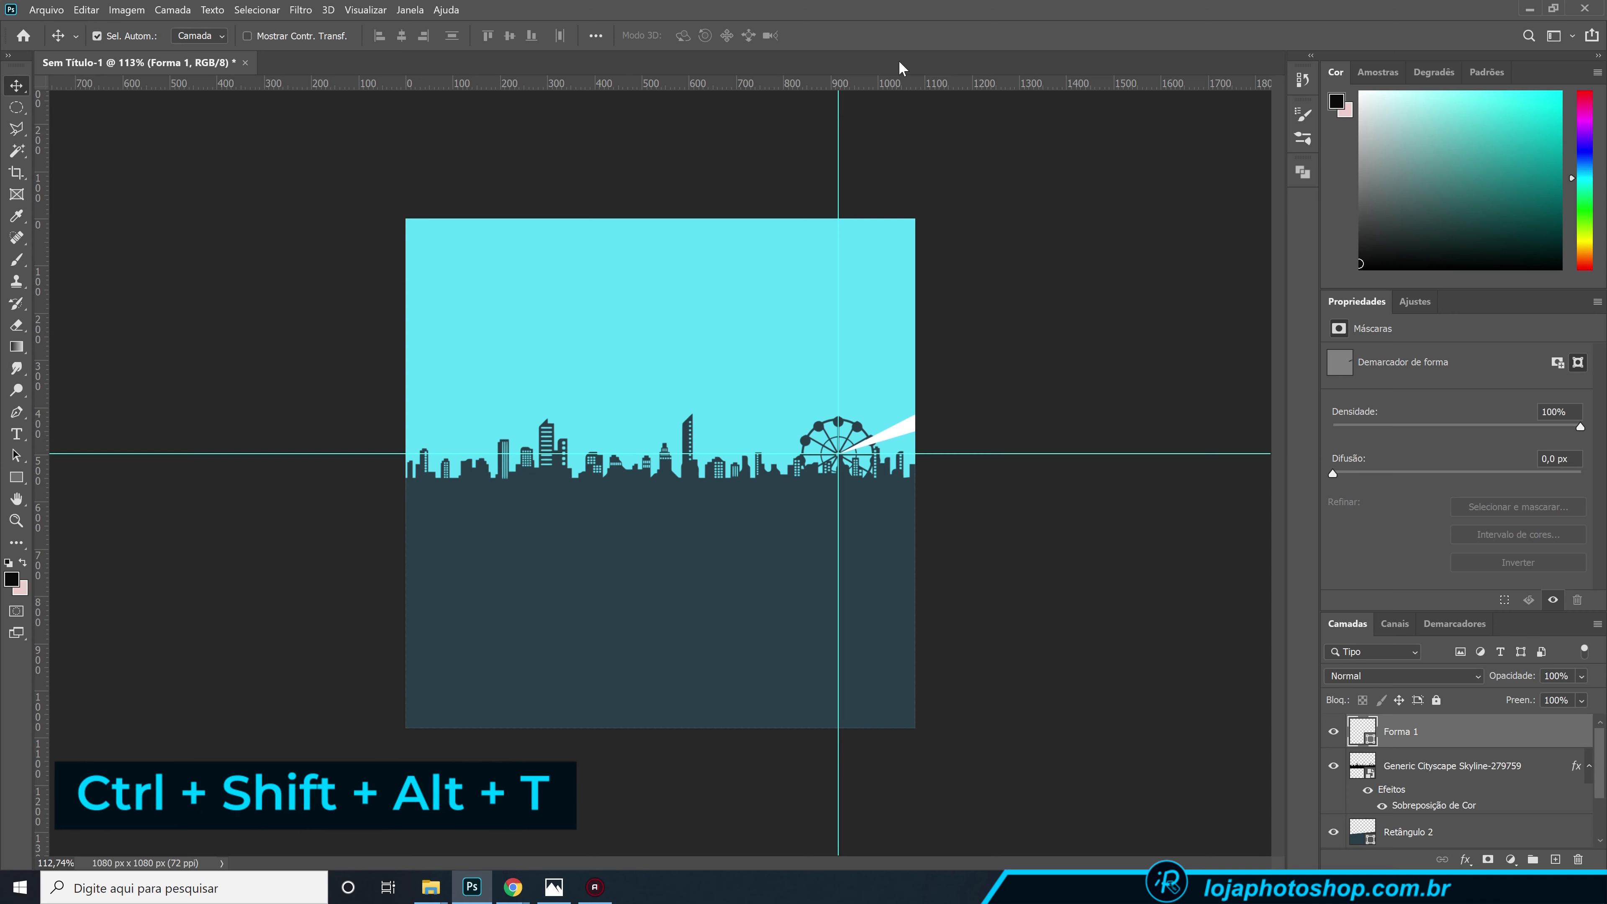
# - Repeat the 20° rotation on successive duplicates of the ray, making 17 copies that form a full circle around the hub
pyautogui.hotkey('ctrl', 'shift', 'alt', 't')
pyautogui.hotkey('ctrl', 'shift', 'alt', 't')
pyautogui.hotkey('ctrl', 'shift', 'alt', 't')
pyautogui.hotkey('ctrl', 'shift', 'alt', 't')
pyautogui.hotkey('ctrl', 'shift', 'alt', 't')
pyautogui.hotkey('ctrl', 'shift', 'alt', 't')
pyautogui.hotkey('ctrl', 'shift', 'alt', 't')
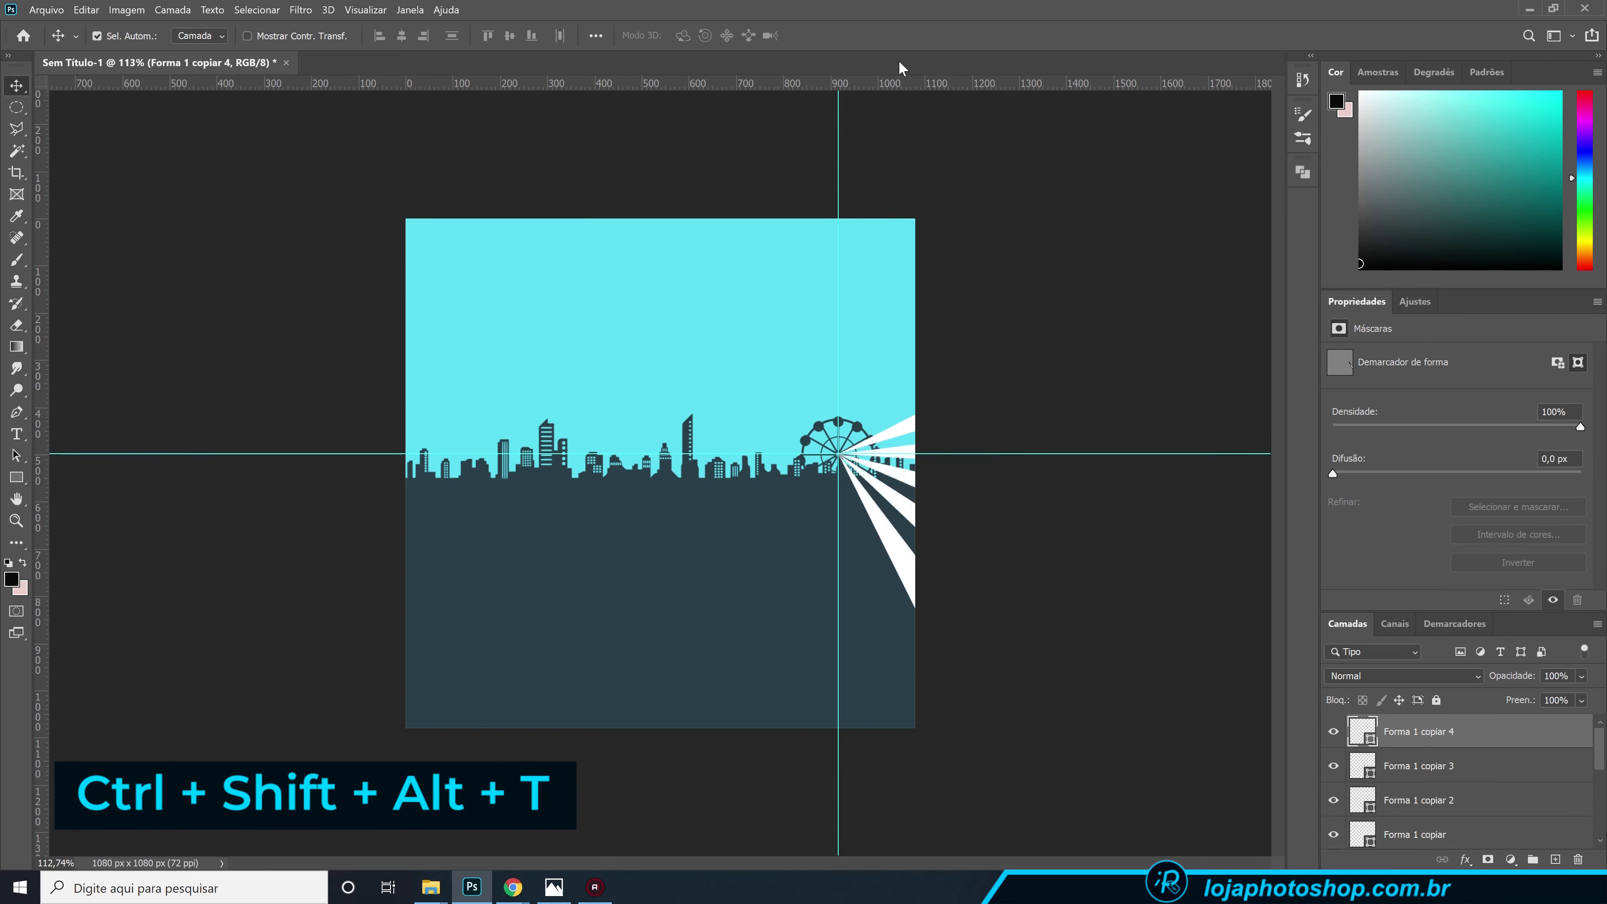
pyautogui.hotkey('ctrl', 'shift', 'alt', 't')
pyautogui.hotkey('ctrl', 'shift', 'alt', 't')
pyautogui.hotkey('ctrl', 'shift', 'alt', 't')
pyautogui.hotkey('ctrl', 'shift', 'alt', 't')
pyautogui.hotkey('ctrl', 'shift', 'alt', 't')
pyautogui.hotkey('ctrl', 'shift', 'alt', 't')
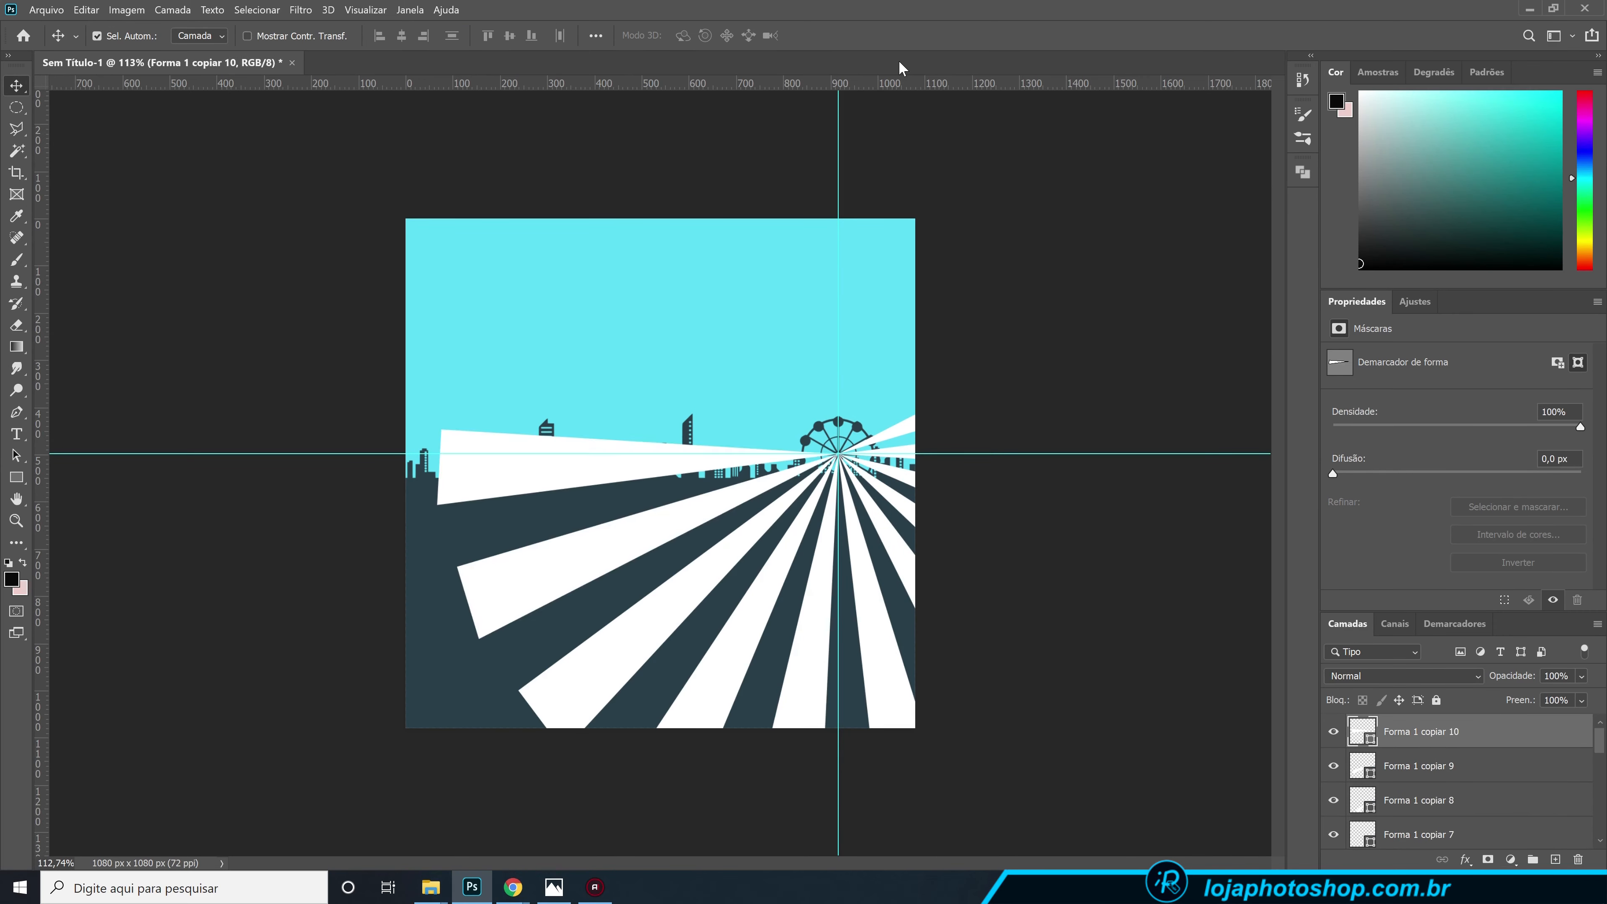
pyautogui.hotkey('ctrl', 'shift', 'alt', 't')
pyautogui.hotkey('ctrl', 'shift', 'alt', 't')
pyautogui.hotkey('ctrl', 'shift', 'alt', 't')
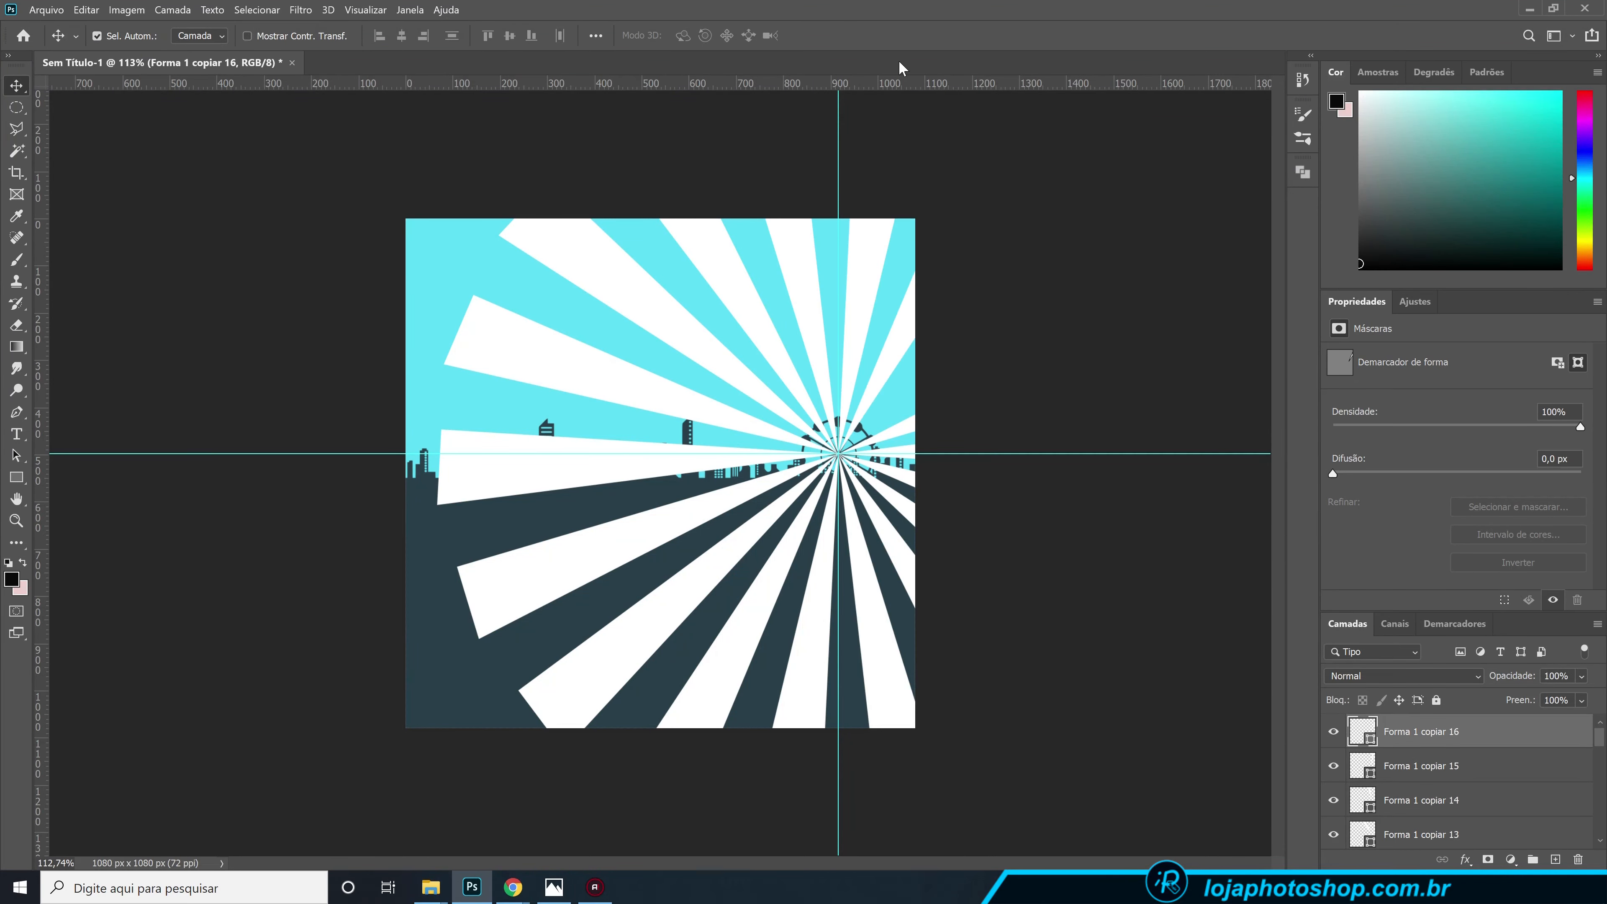
pyautogui.hotkey('ctrl', 'shift', 'alt', 't')
# - Group all the ray layers from Forma 1 to Forma 1 copiar 17 and name the group RAIO
pyautogui.scroll(-3, 550, 383)
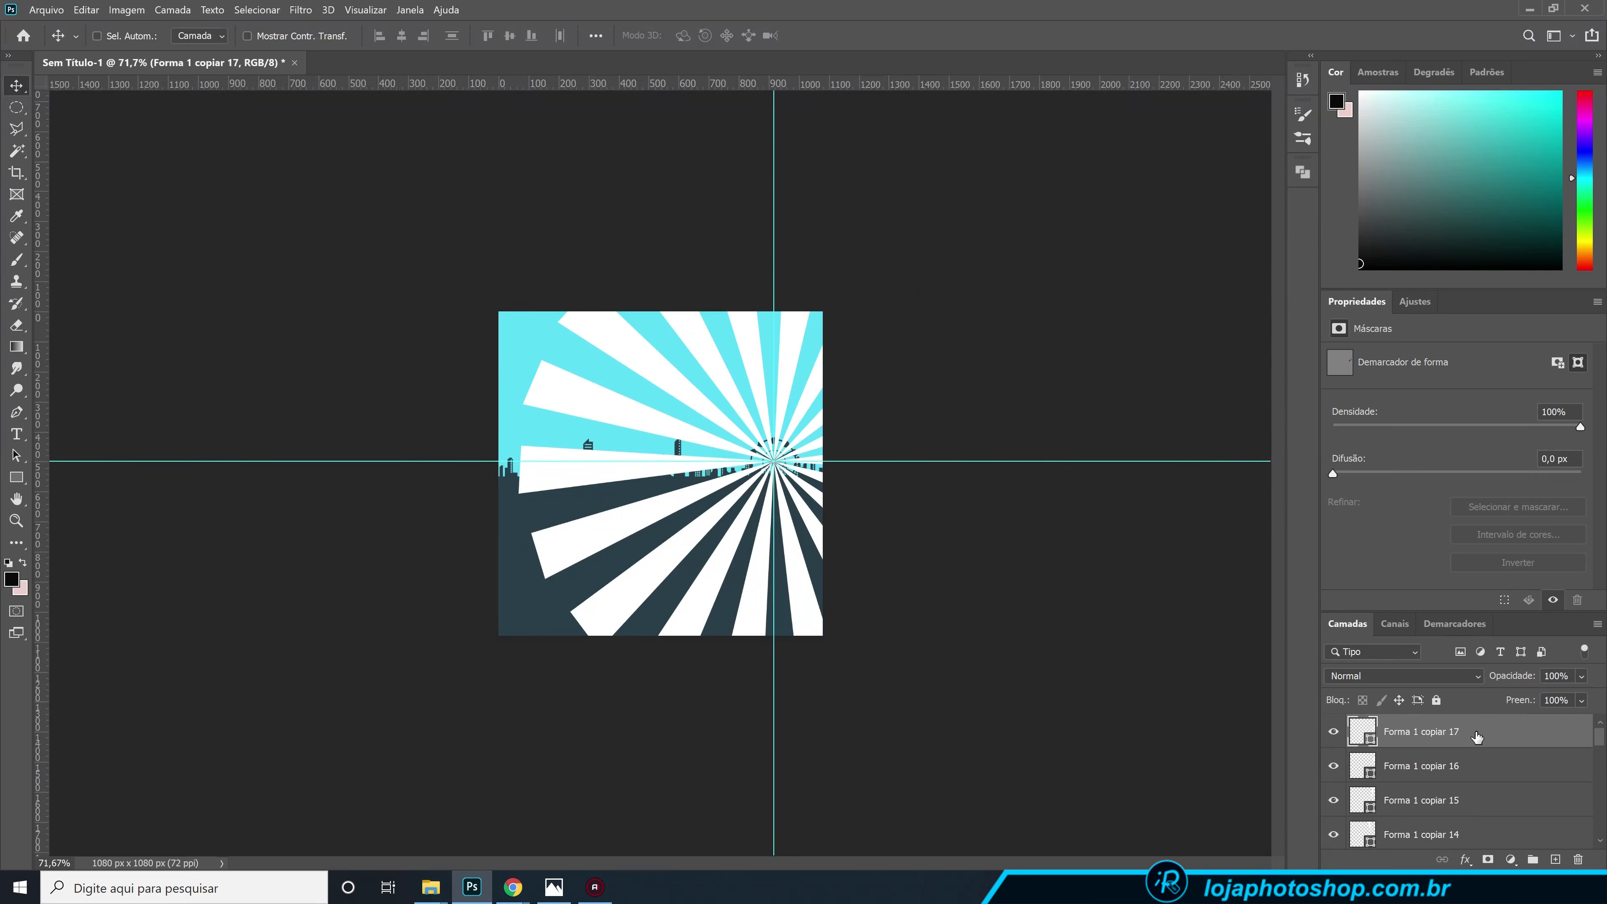
pyautogui.scroll(-3, 1478, 738)
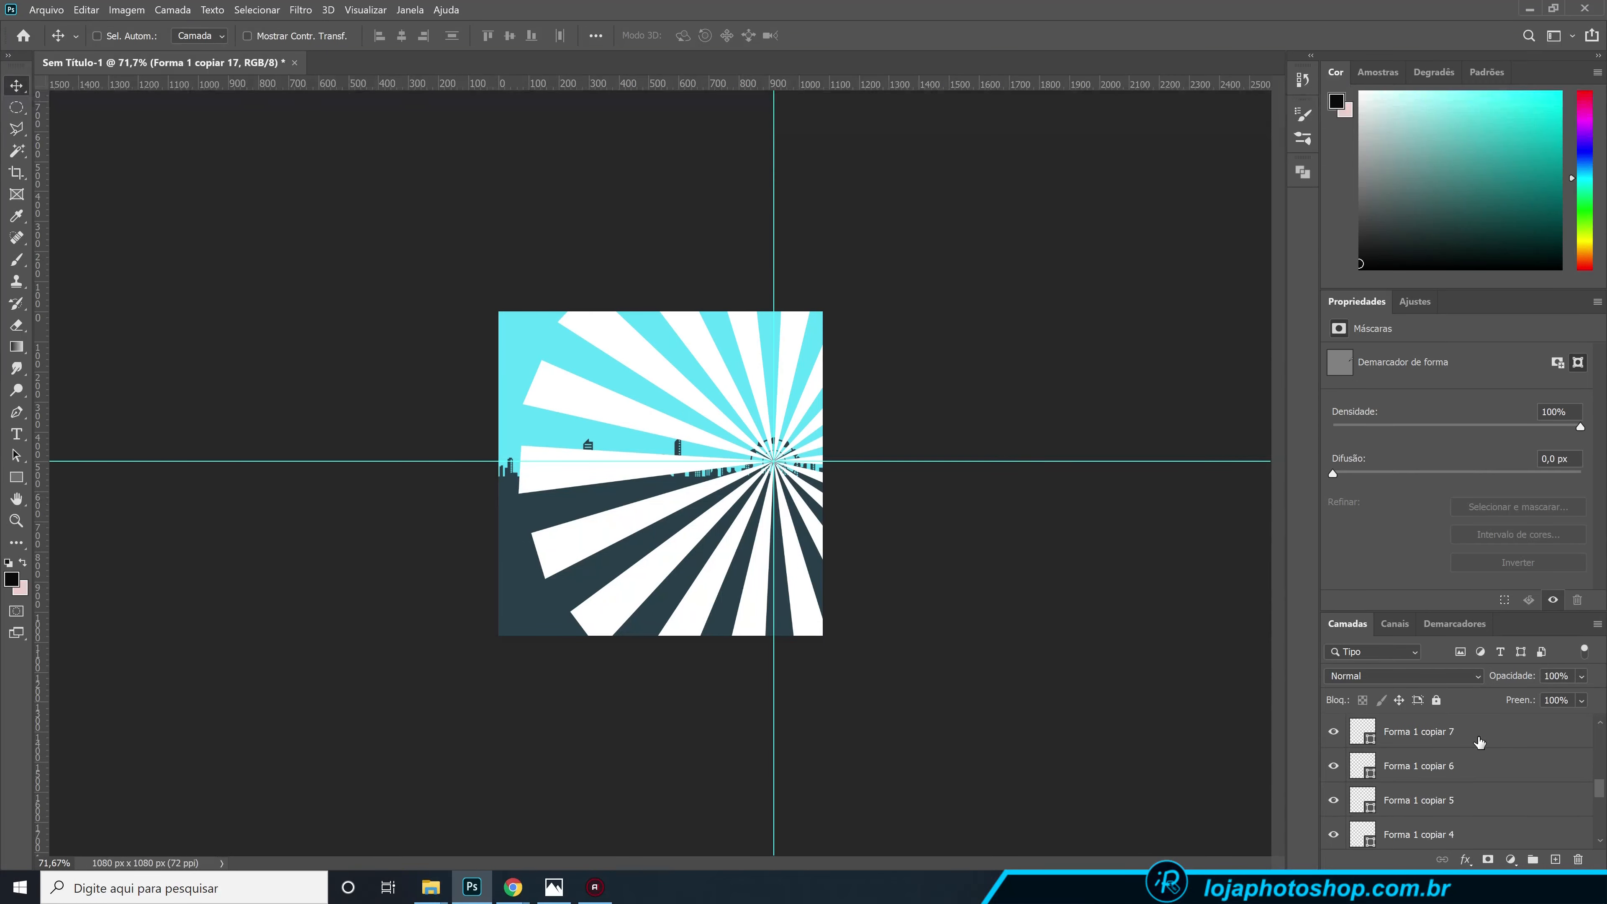
pyautogui.scroll(1, 1478, 742)
pyautogui.keyDown('shift'); pyautogui.click(1477, 803); pyautogui.keyUp('shift')
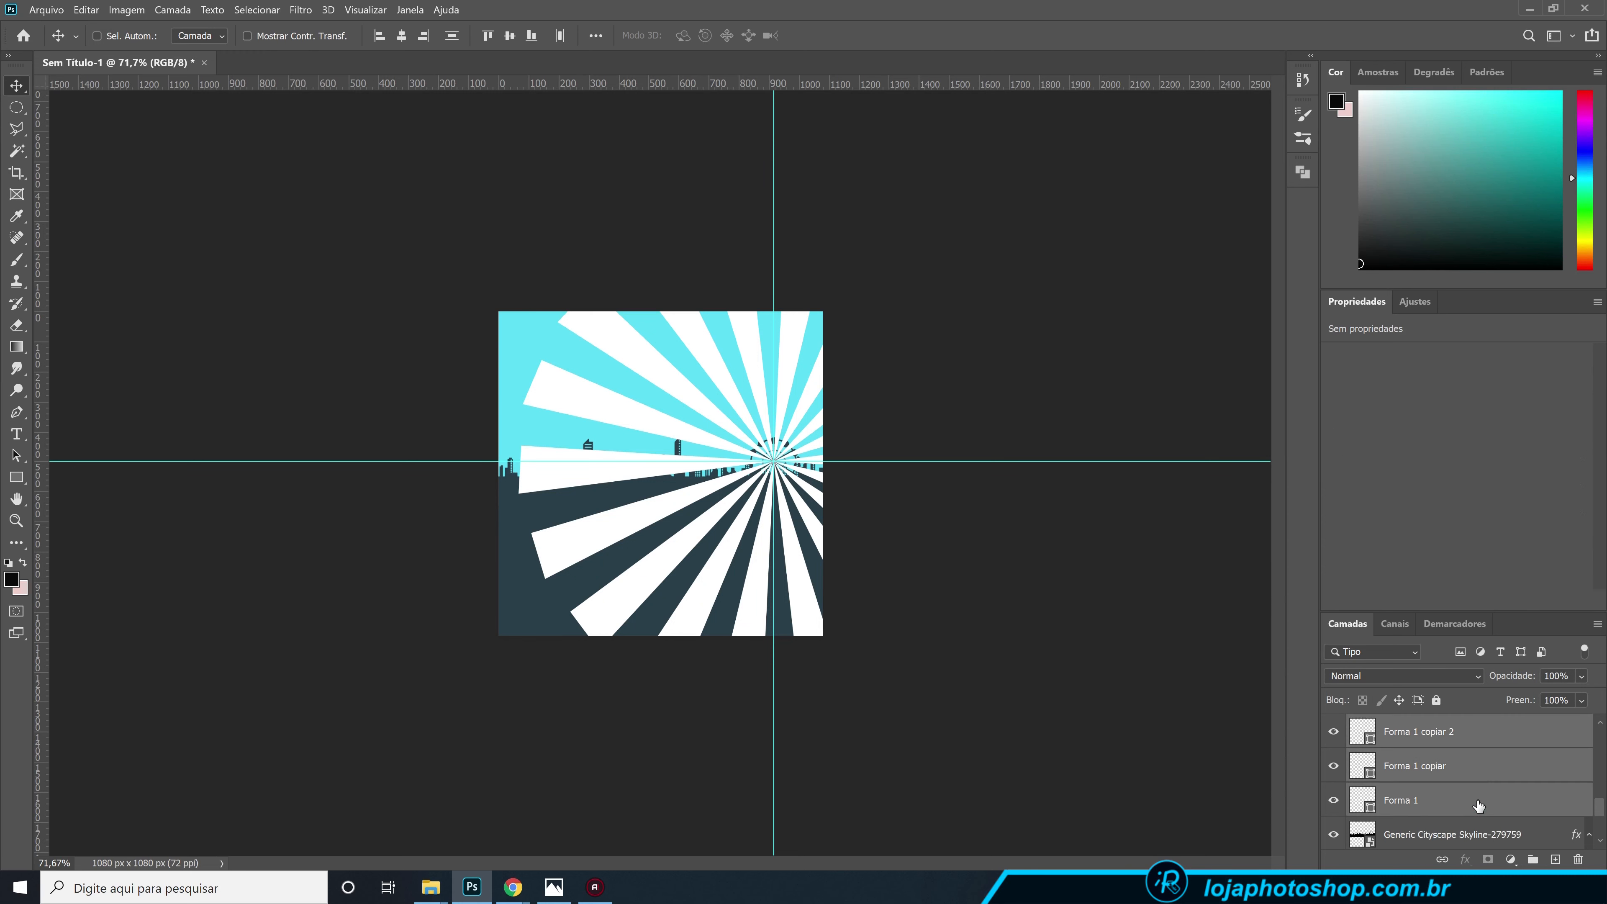
pyautogui.scroll(1, 1483, 798)
pyautogui.scroll(4, 1488, 794)
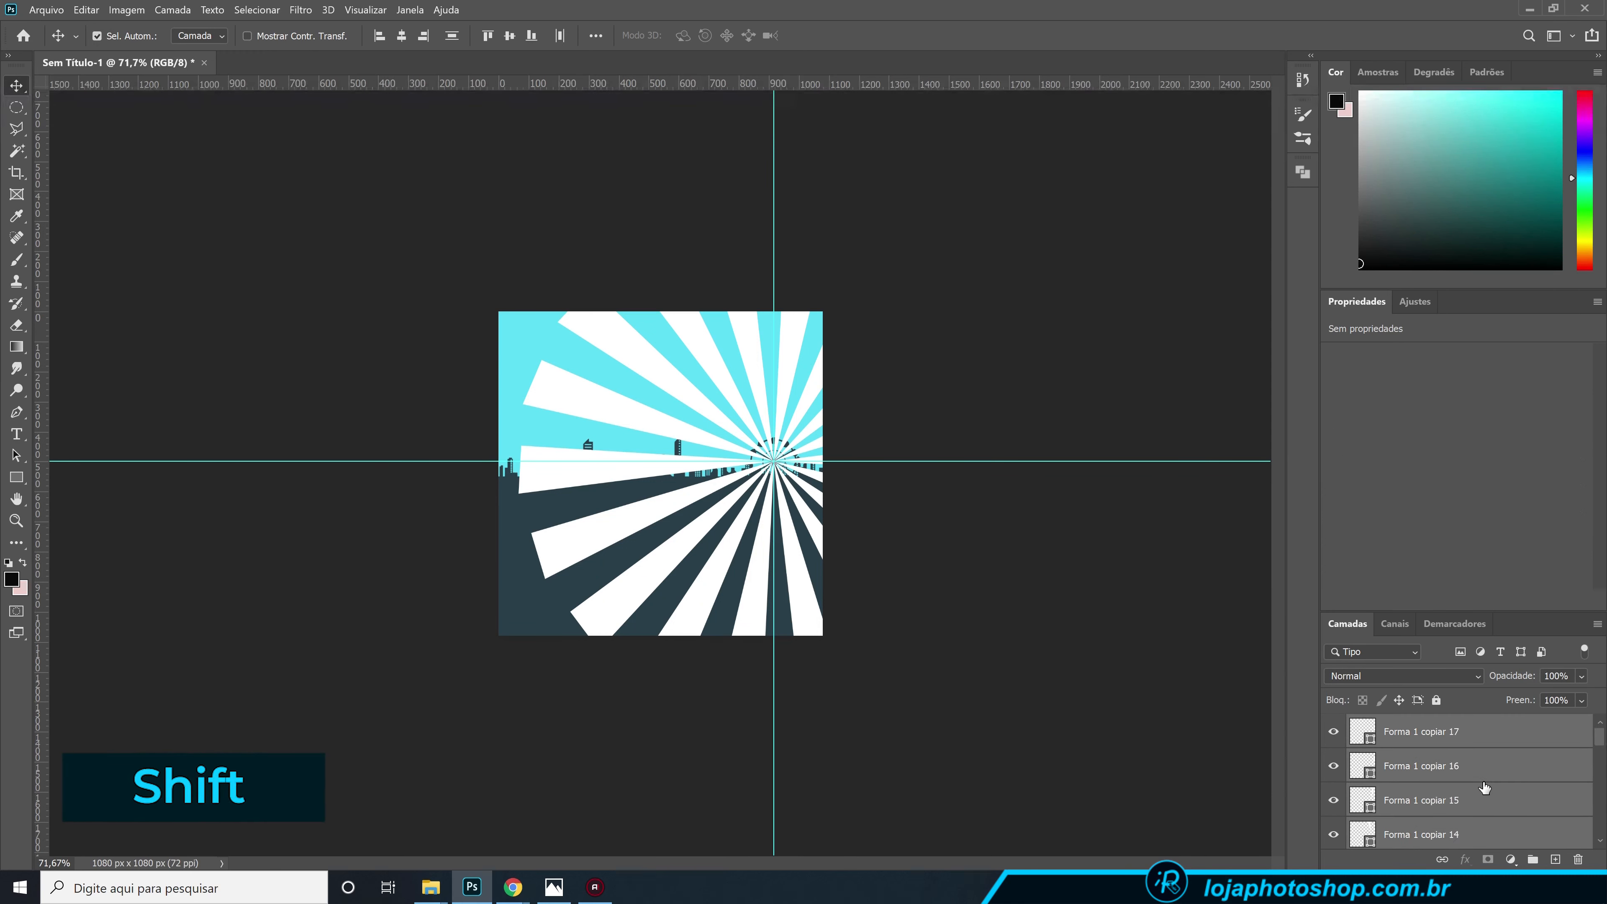
pyautogui.hotkey('ctrl', 'g')
pyautogui.doubleClick(1398, 723)
pyautogui.write('RAIO')
pyautogui.press('Return')
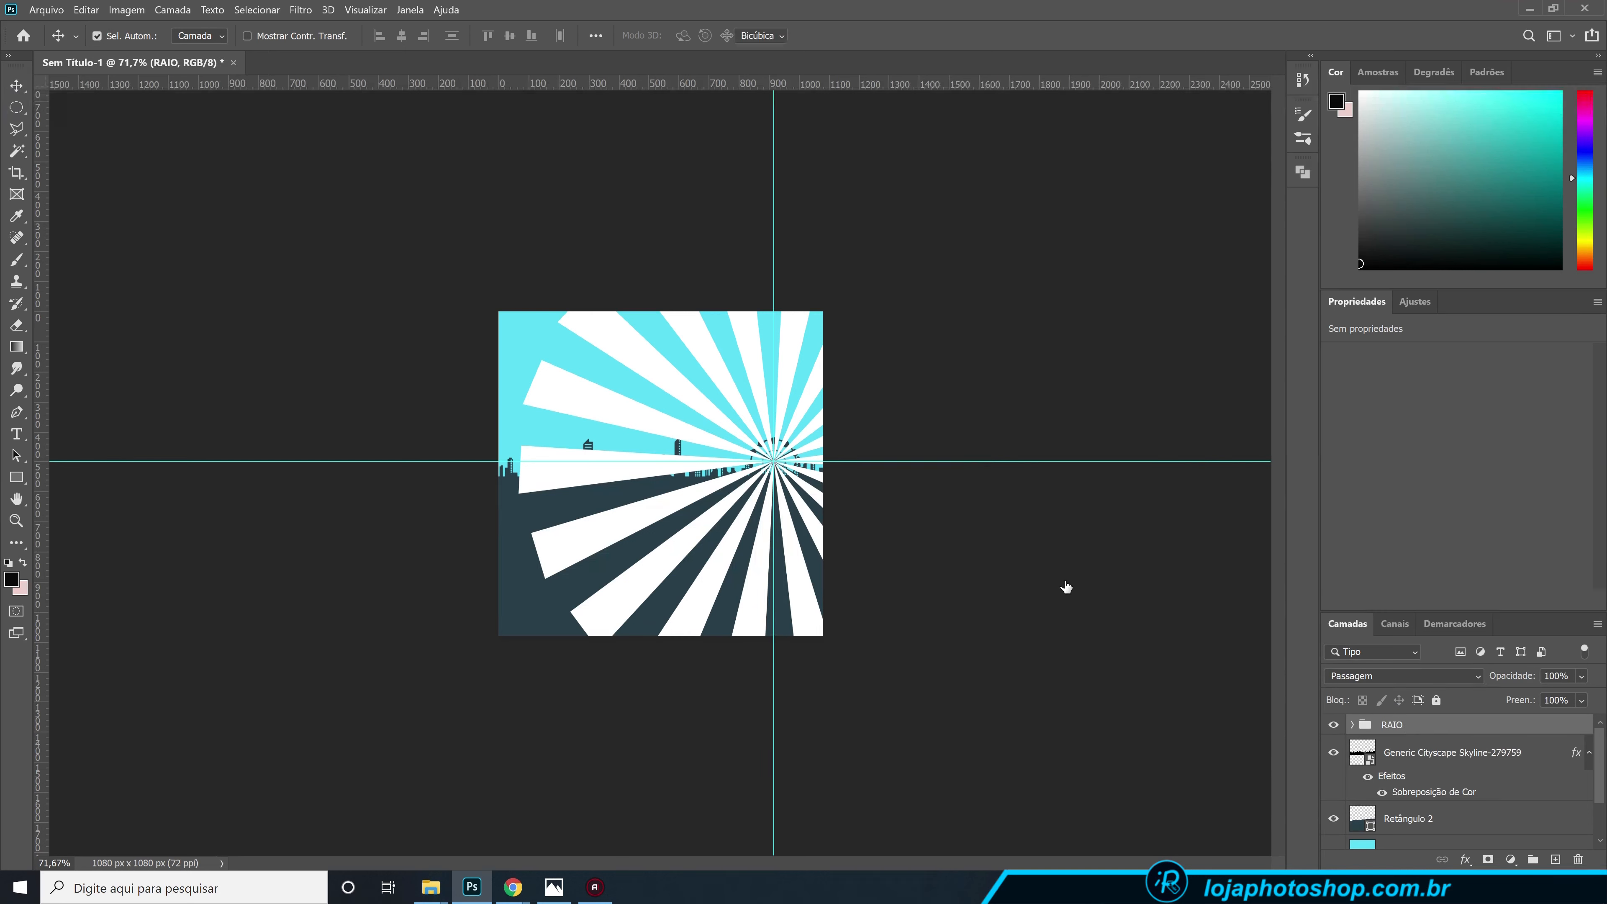
# - Scale the RAIO group from the hub to about 126% and place it below the Retângulo 2 layer
pyautogui.hotkey('ctrl', 't')
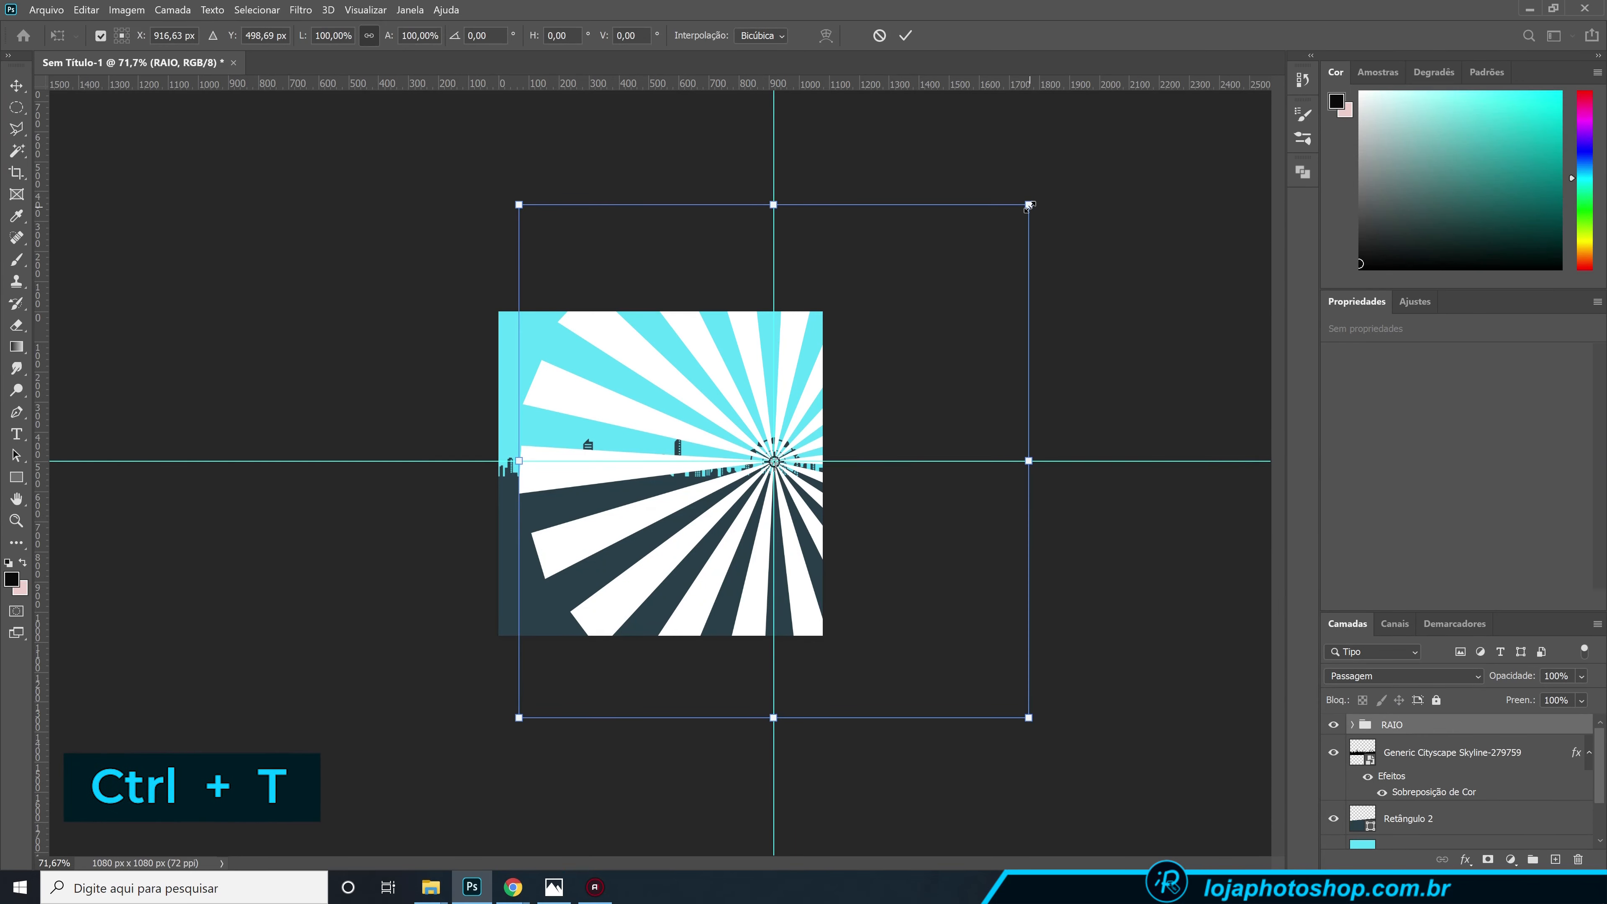
pyautogui.moveTo(1029, 206); pyautogui.dragTo(1111, 154)
pyautogui.click(906, 35)
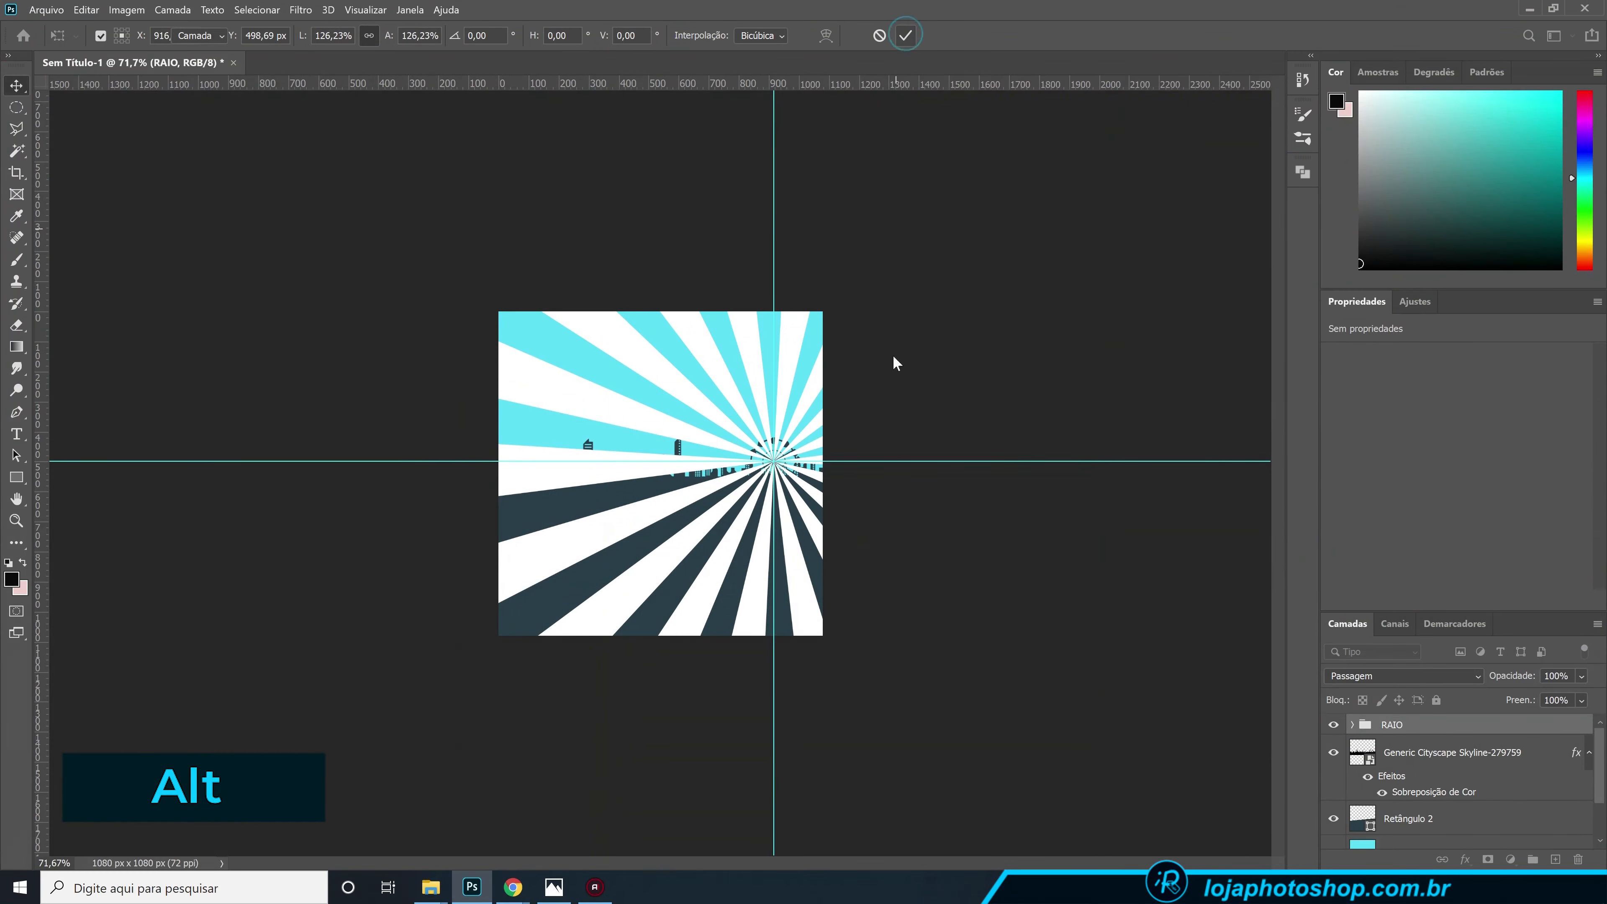
pyautogui.scroll(1, 886, 532)
pyautogui.moveTo(1427, 727); pyautogui.dragTo(1434, 827)
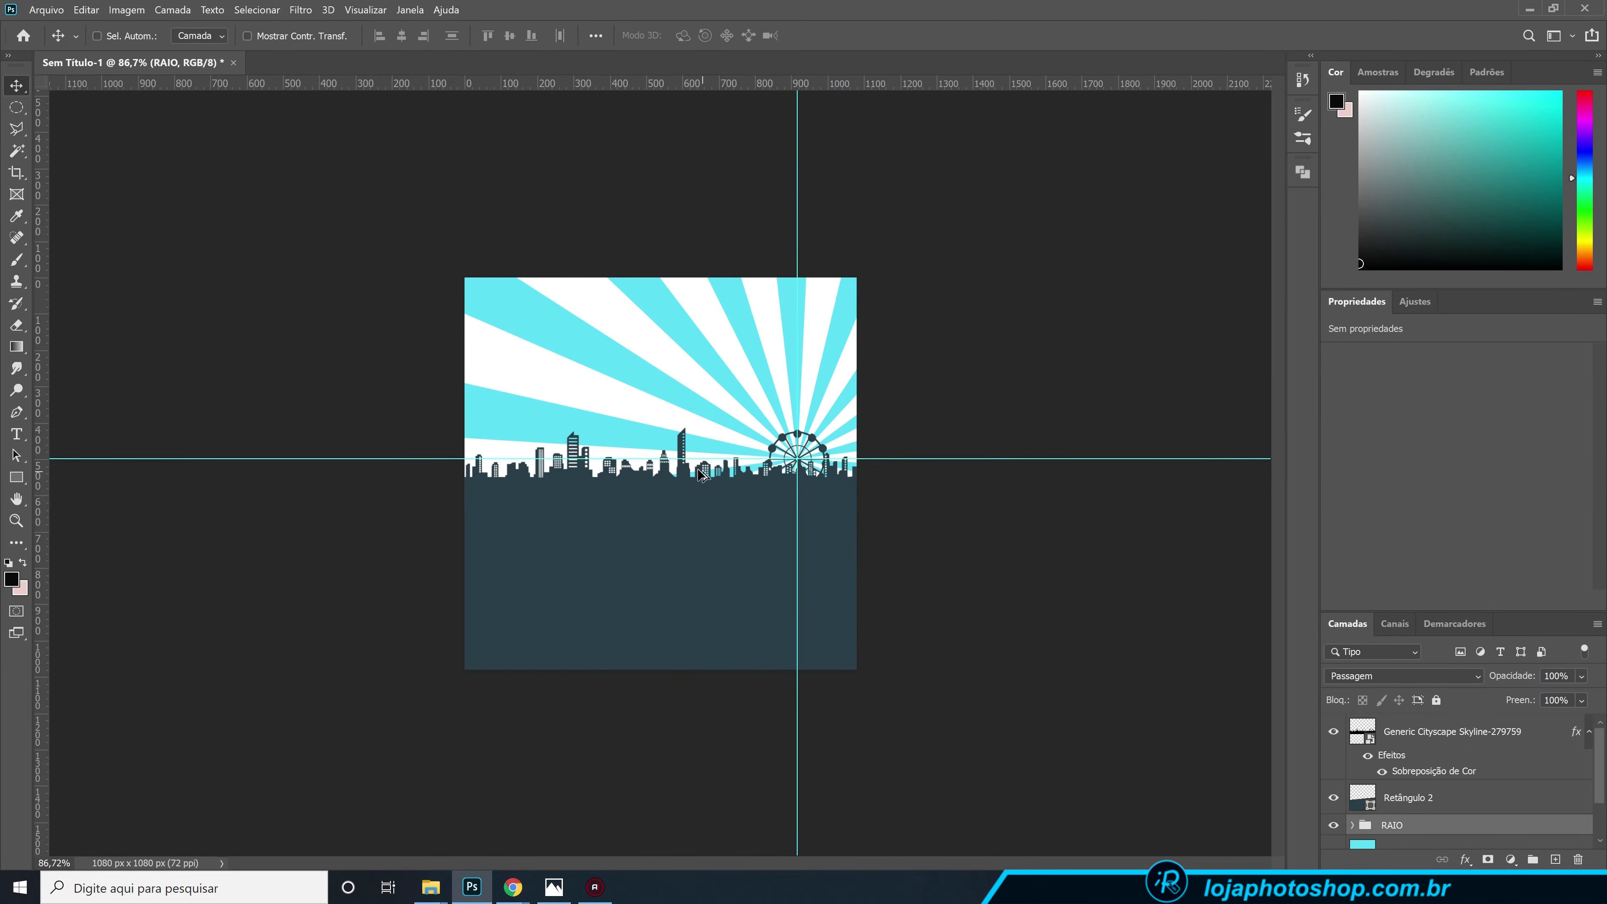
pyautogui.scroll(2, 661, 474)
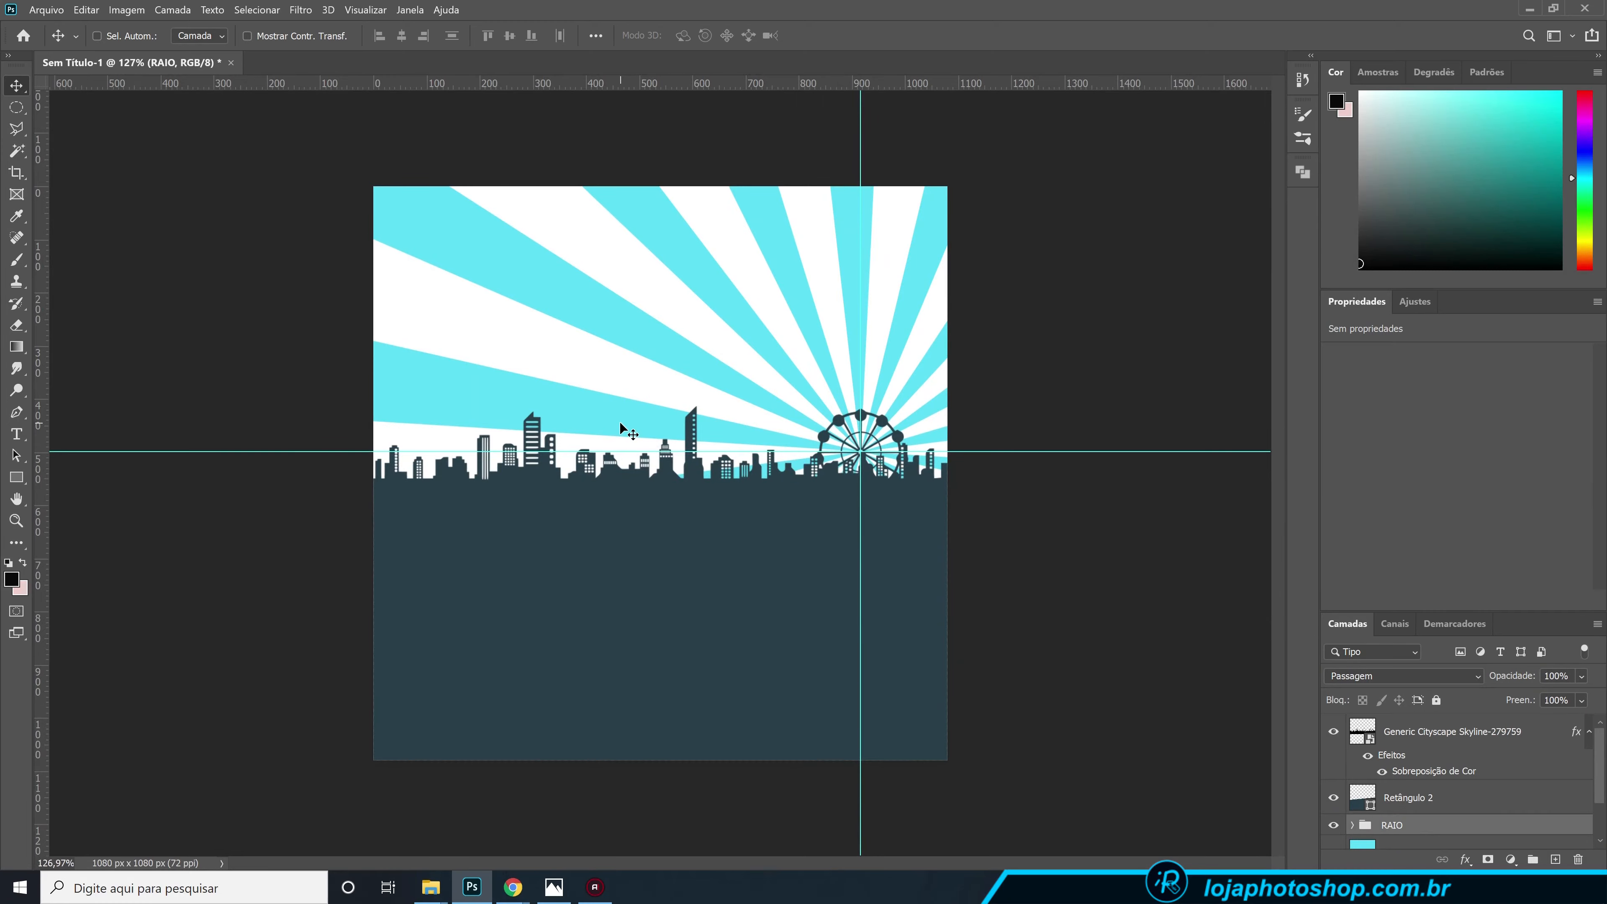
# - Set the RAIO group's blend mode to Luz Indireta and its opacity to 35%
pyautogui.click(1438, 676)
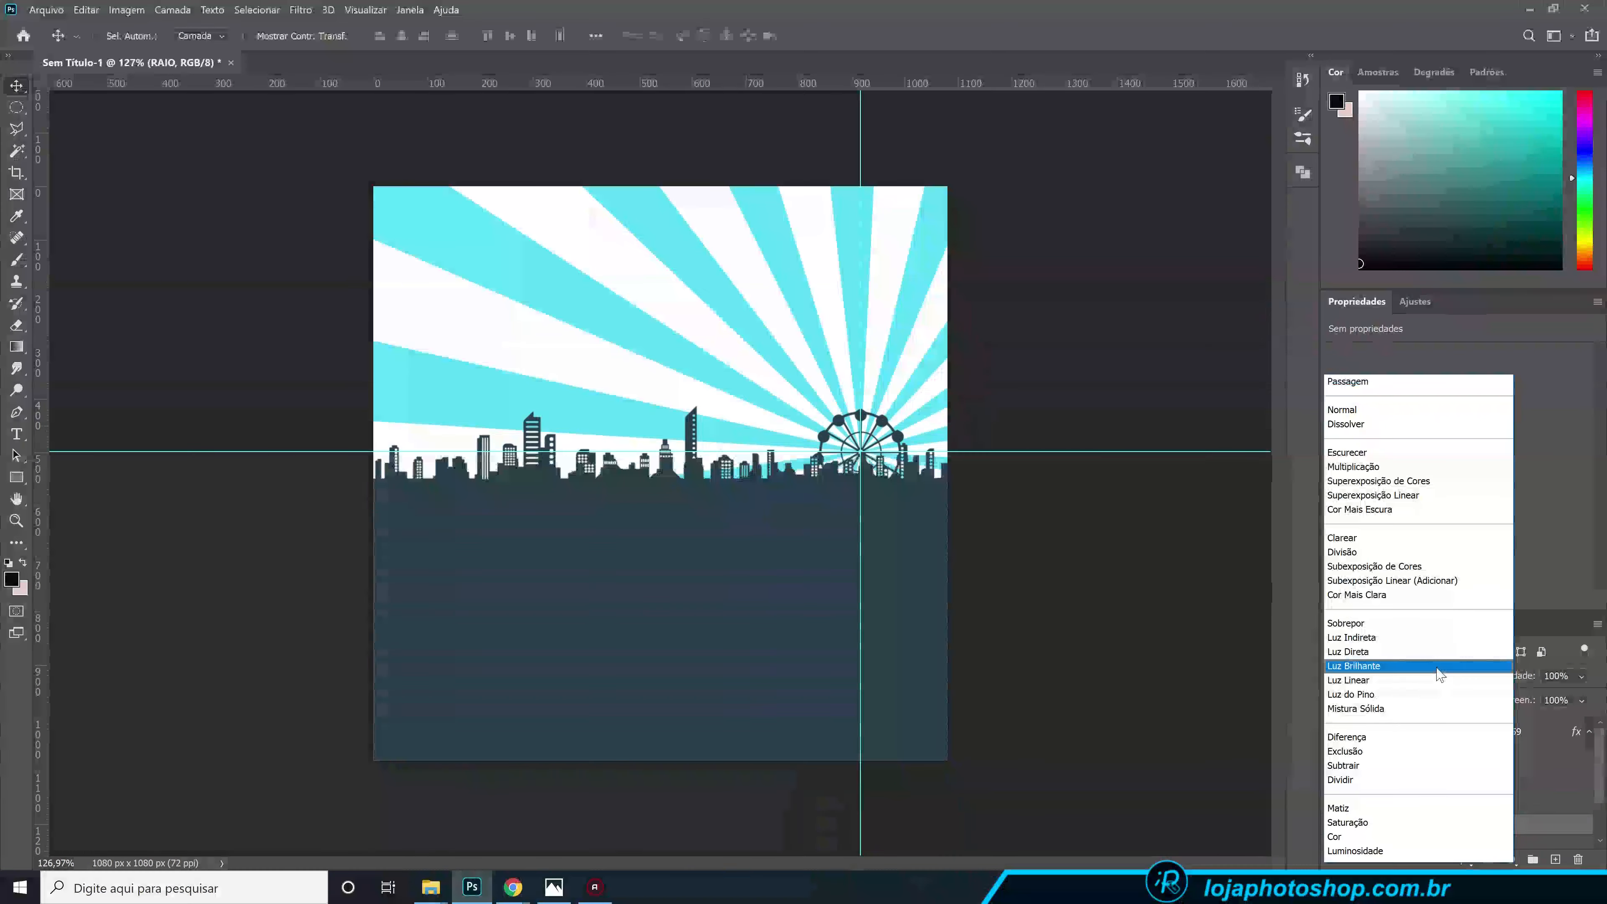
pyautogui.click(1431, 640)
pyautogui.click(1582, 676)
pyautogui.moveTo(1573, 696); pyautogui.dragTo(1558, 697)
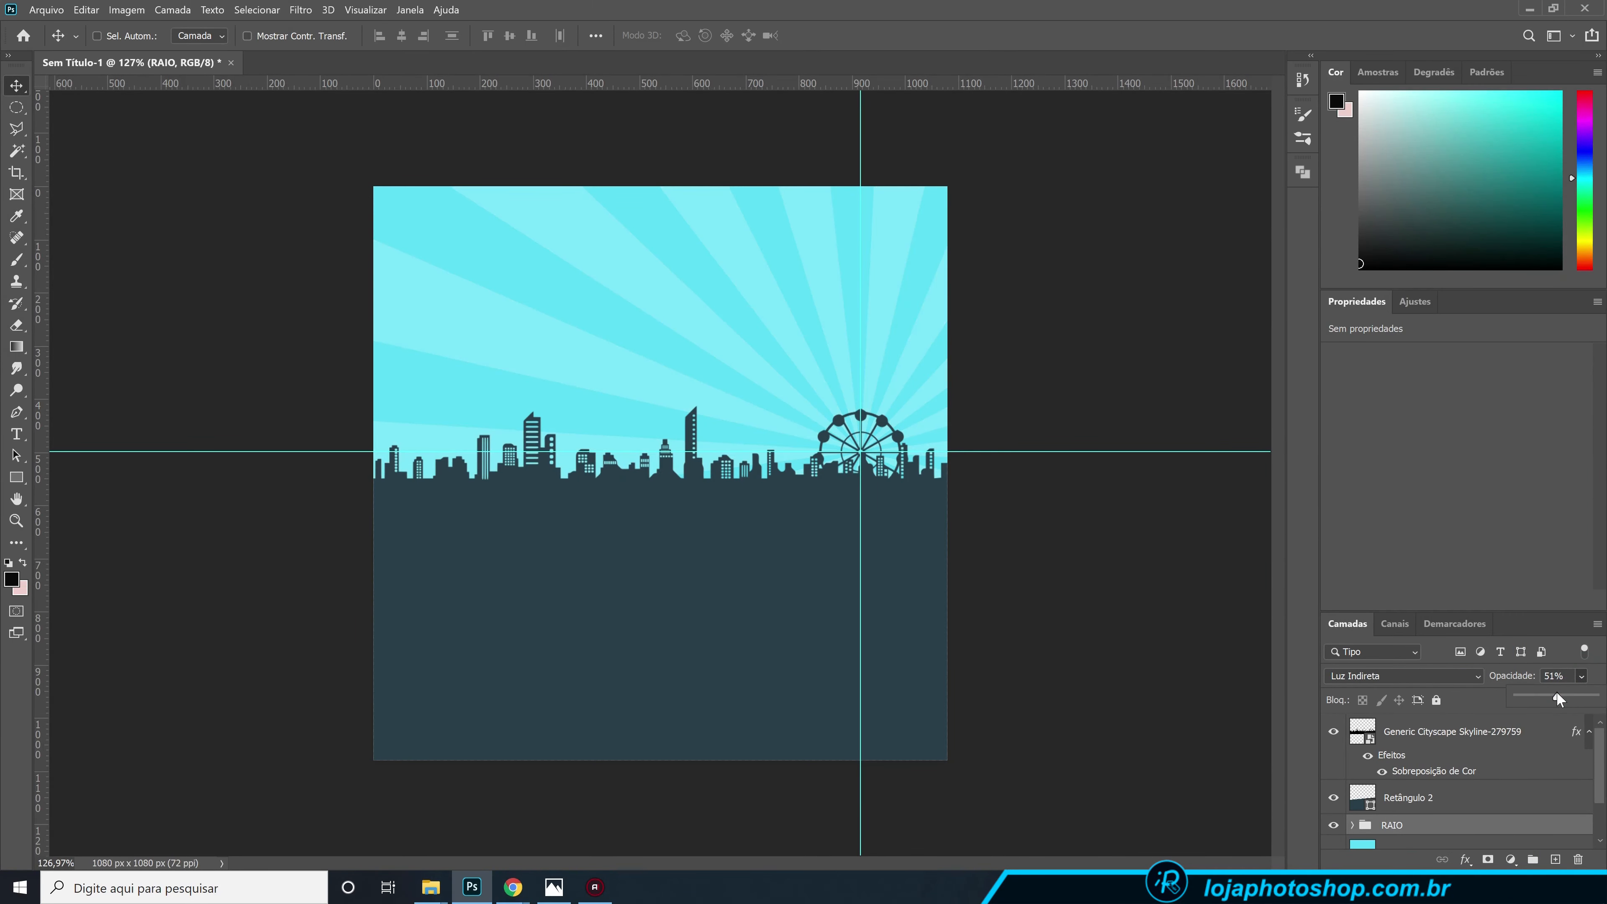
pyautogui.moveTo(1554, 693); pyautogui.dragTo(1551, 693)
# - Identify Retângulo 1 by toggling its visibility and add a Gradient Overlay (Sobreposição de Degradê) effect to it
pyautogui.scroll(-2, 1478, 796)
pyautogui.click(1465, 800)
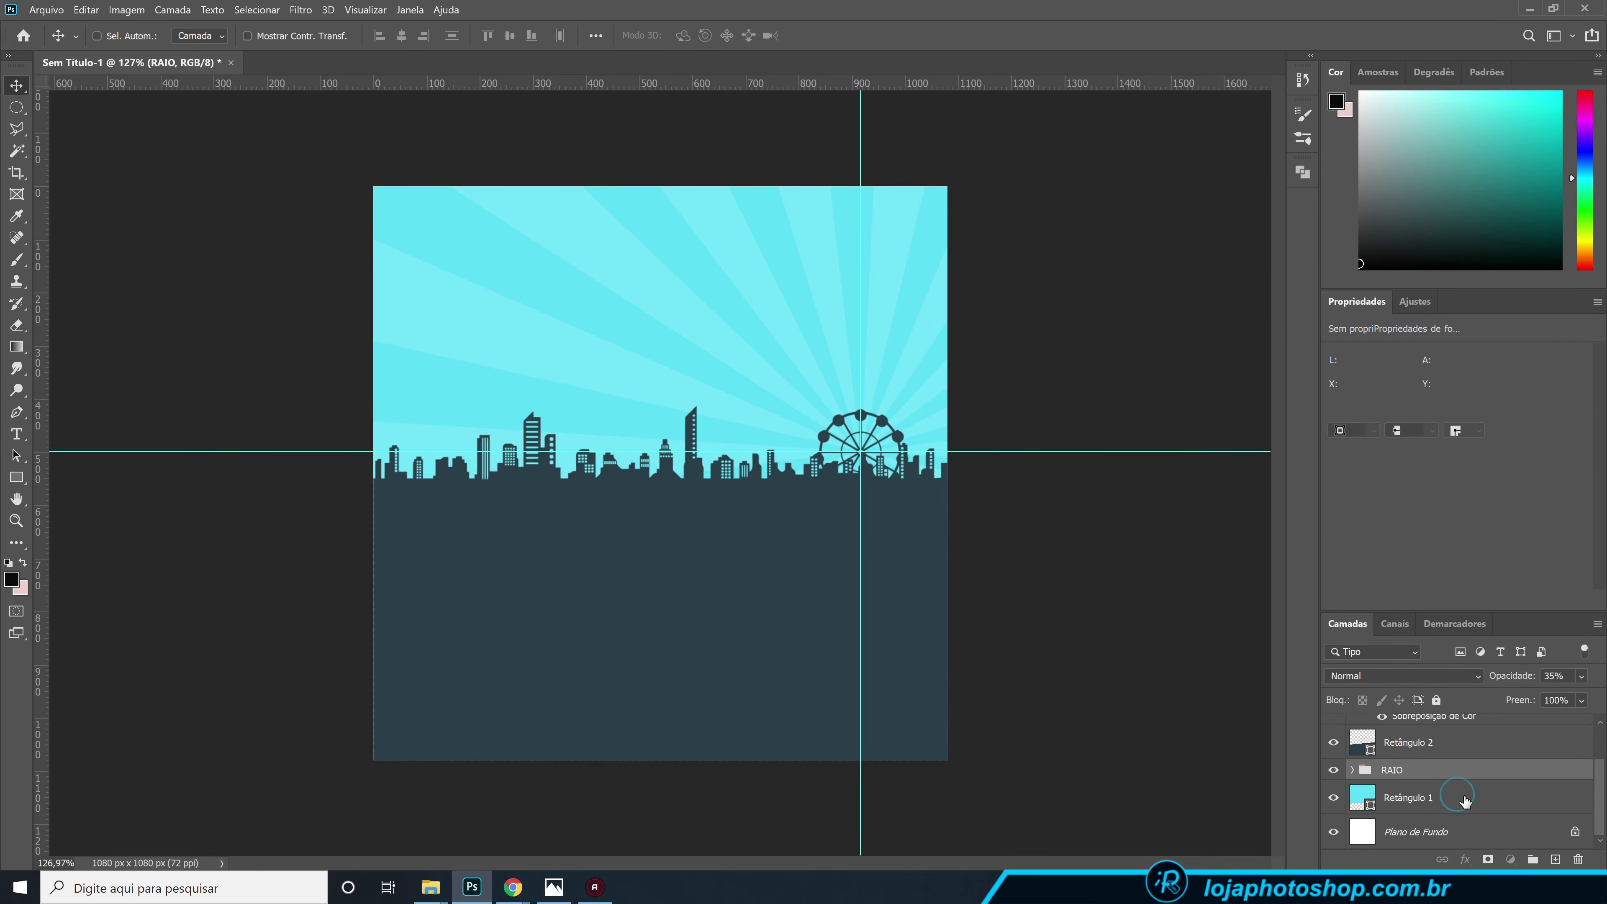
pyautogui.click(1333, 799)
pyautogui.click(1326, 807)
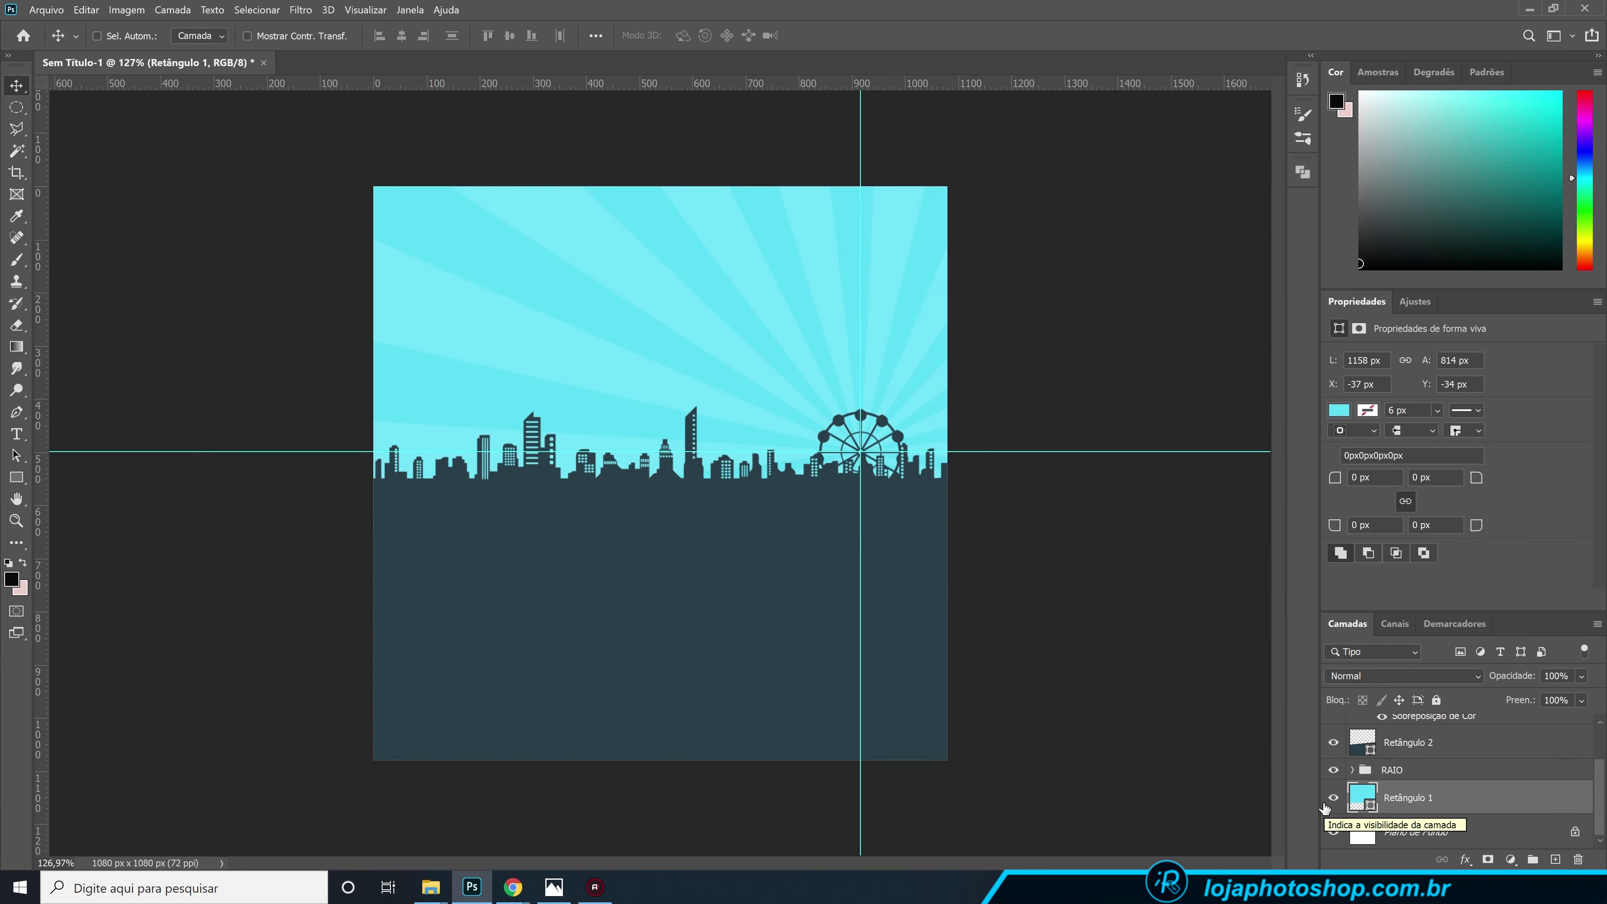
pyautogui.doubleClick(1499, 799)
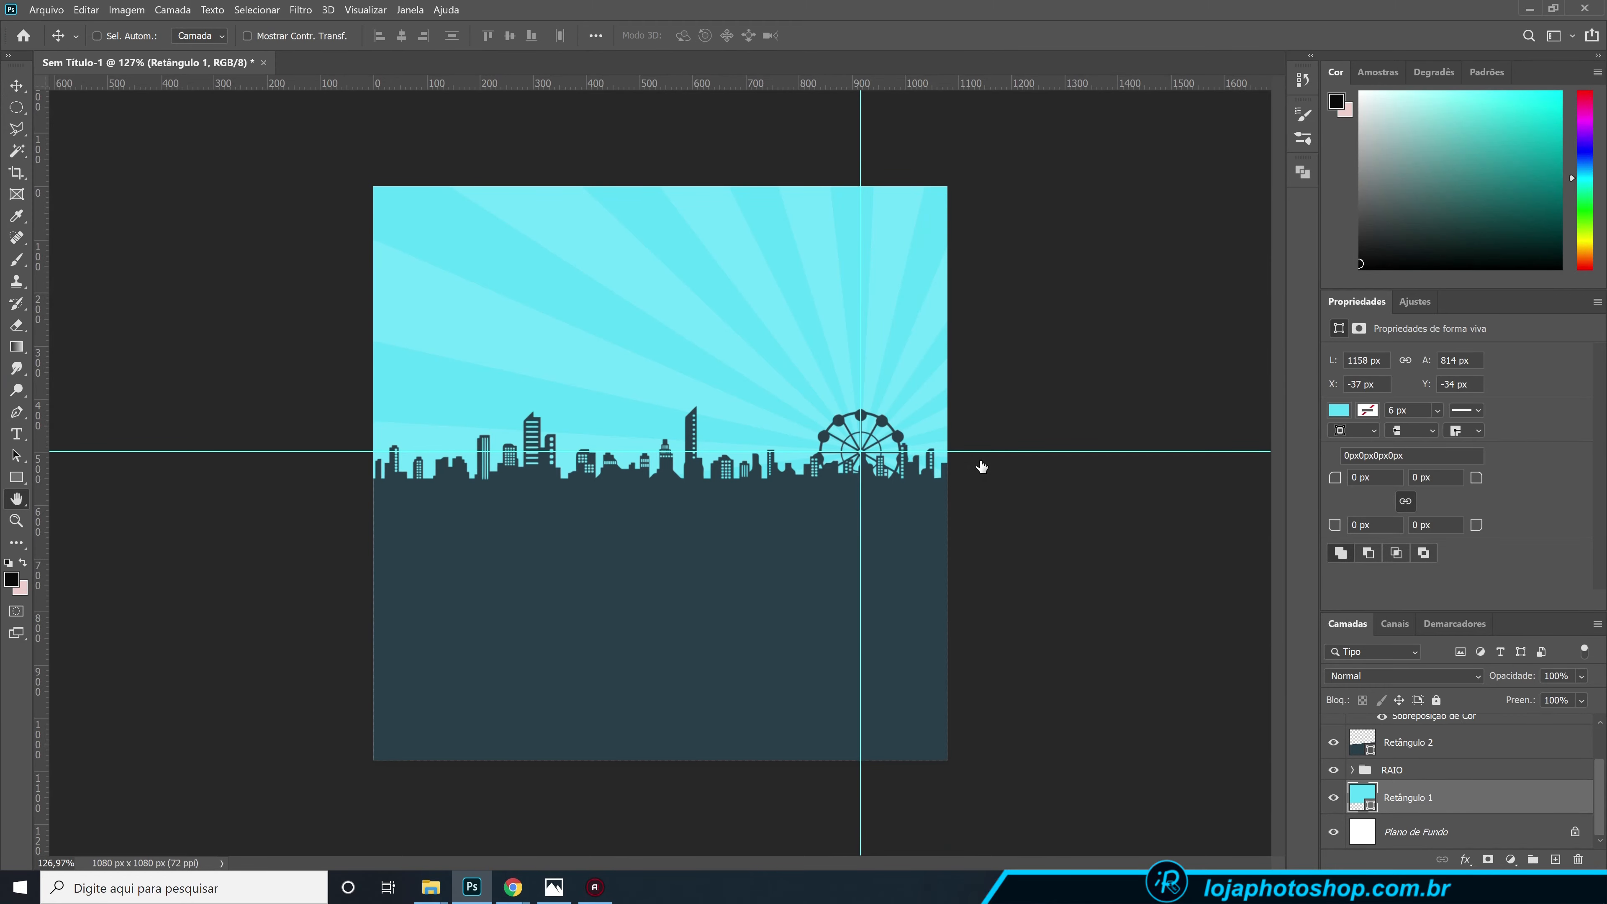
pyautogui.moveTo(1037, 92); pyautogui.dragTo(1185, 141)
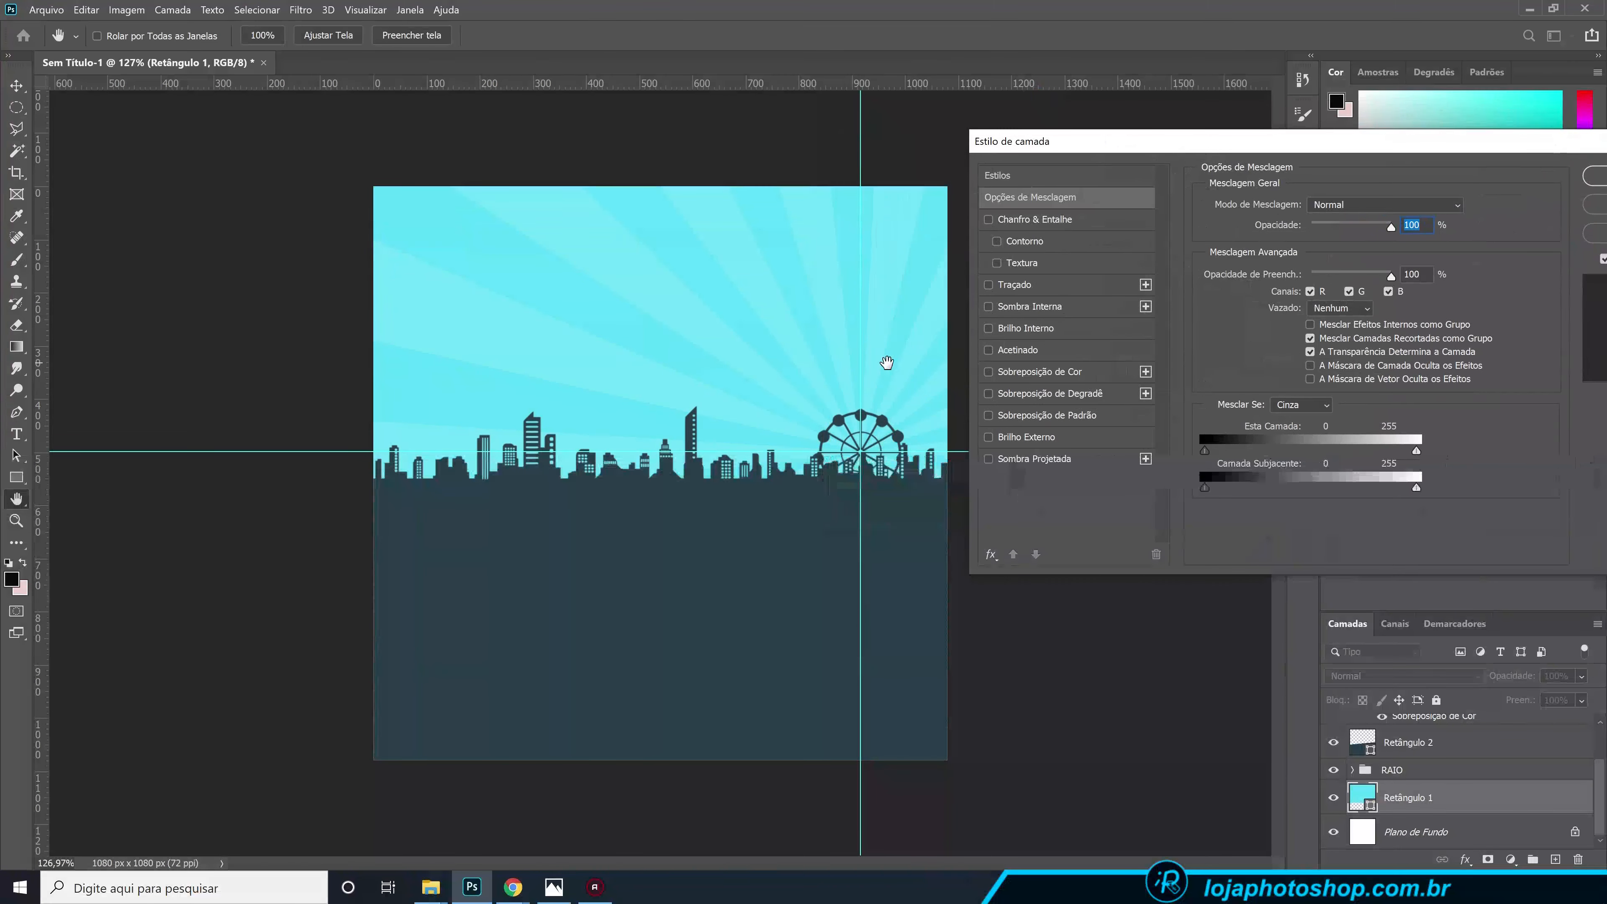
pyautogui.click(1054, 392)
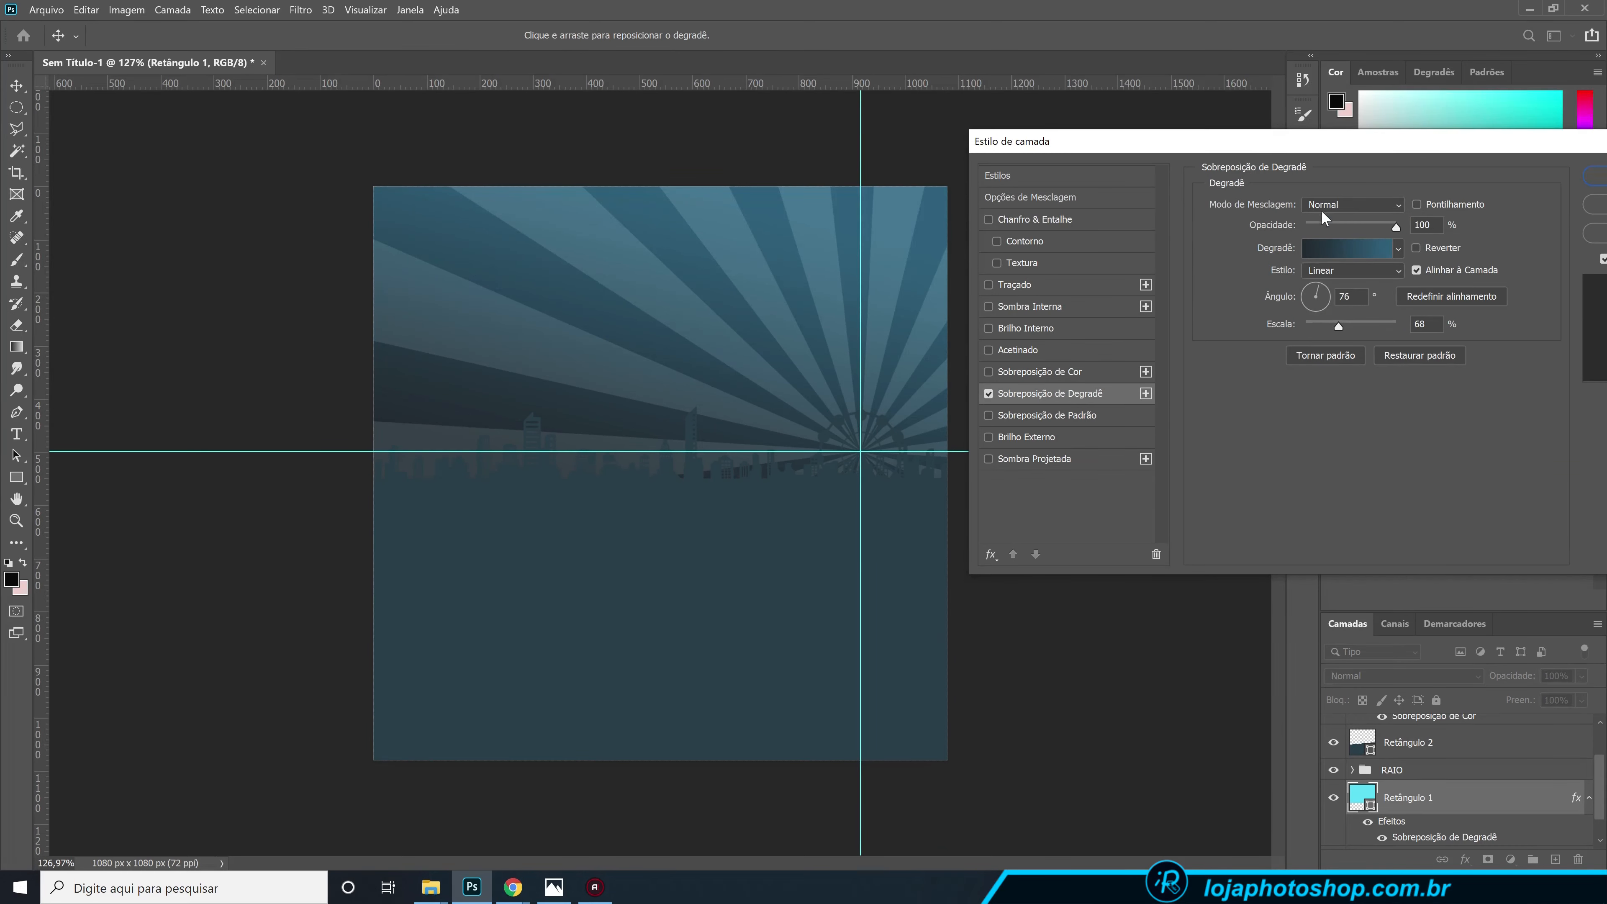
# - Set the color stop at location 0% of the overlay's gradient to 46adf7
pyautogui.moveTo(1256, 139); pyautogui.dragTo(1064, 268)
pyautogui.click(1129, 378)
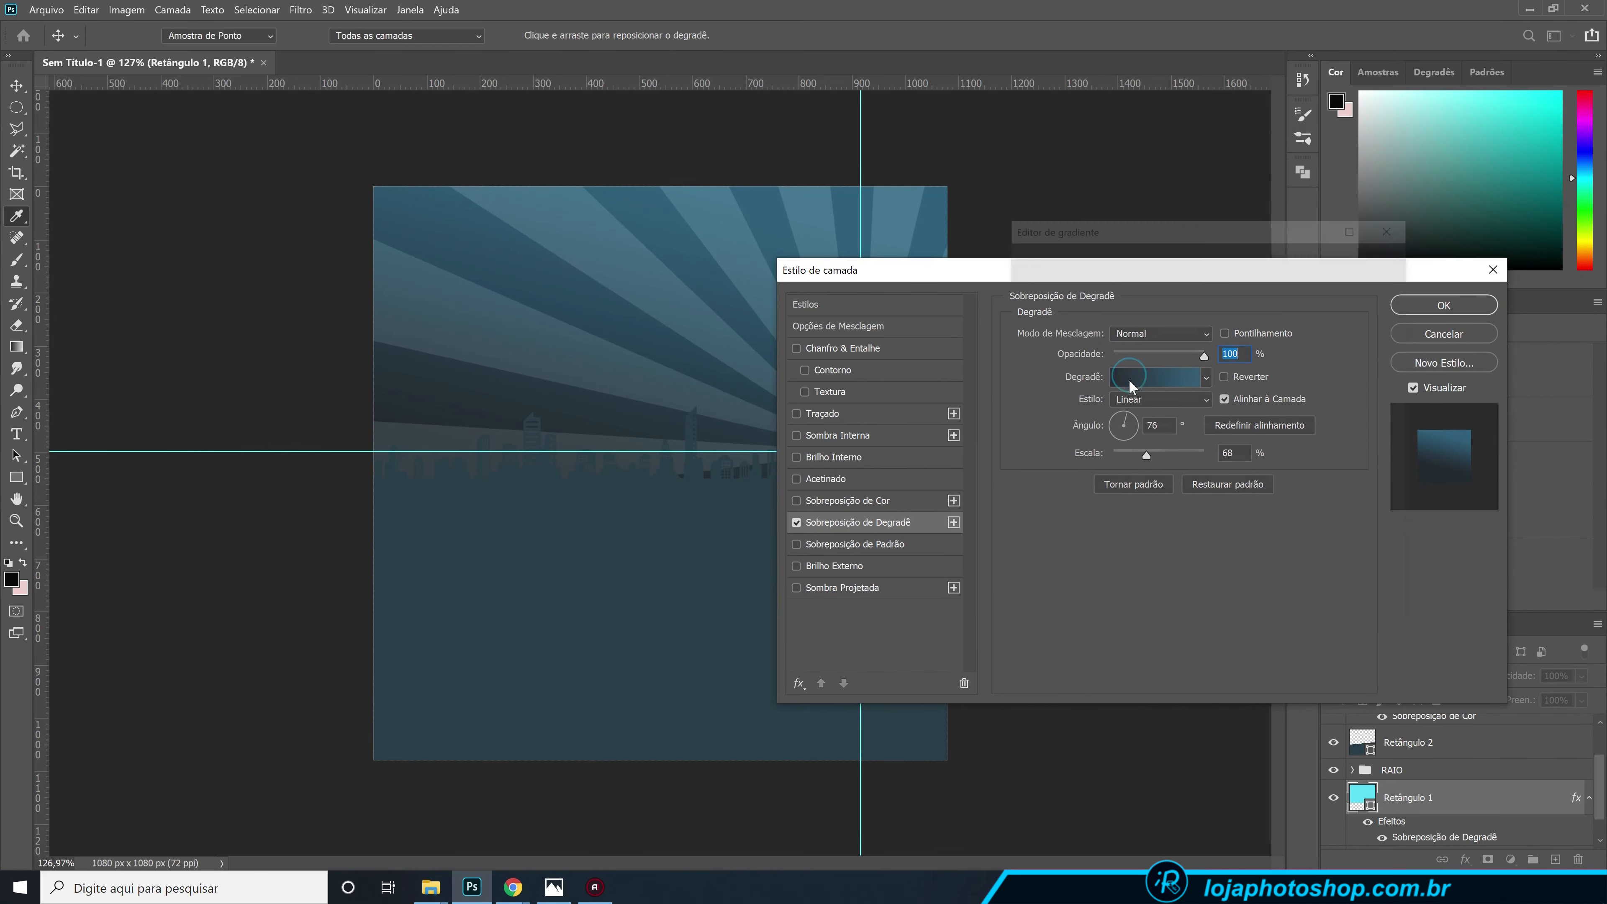
pyautogui.click(1026, 528)
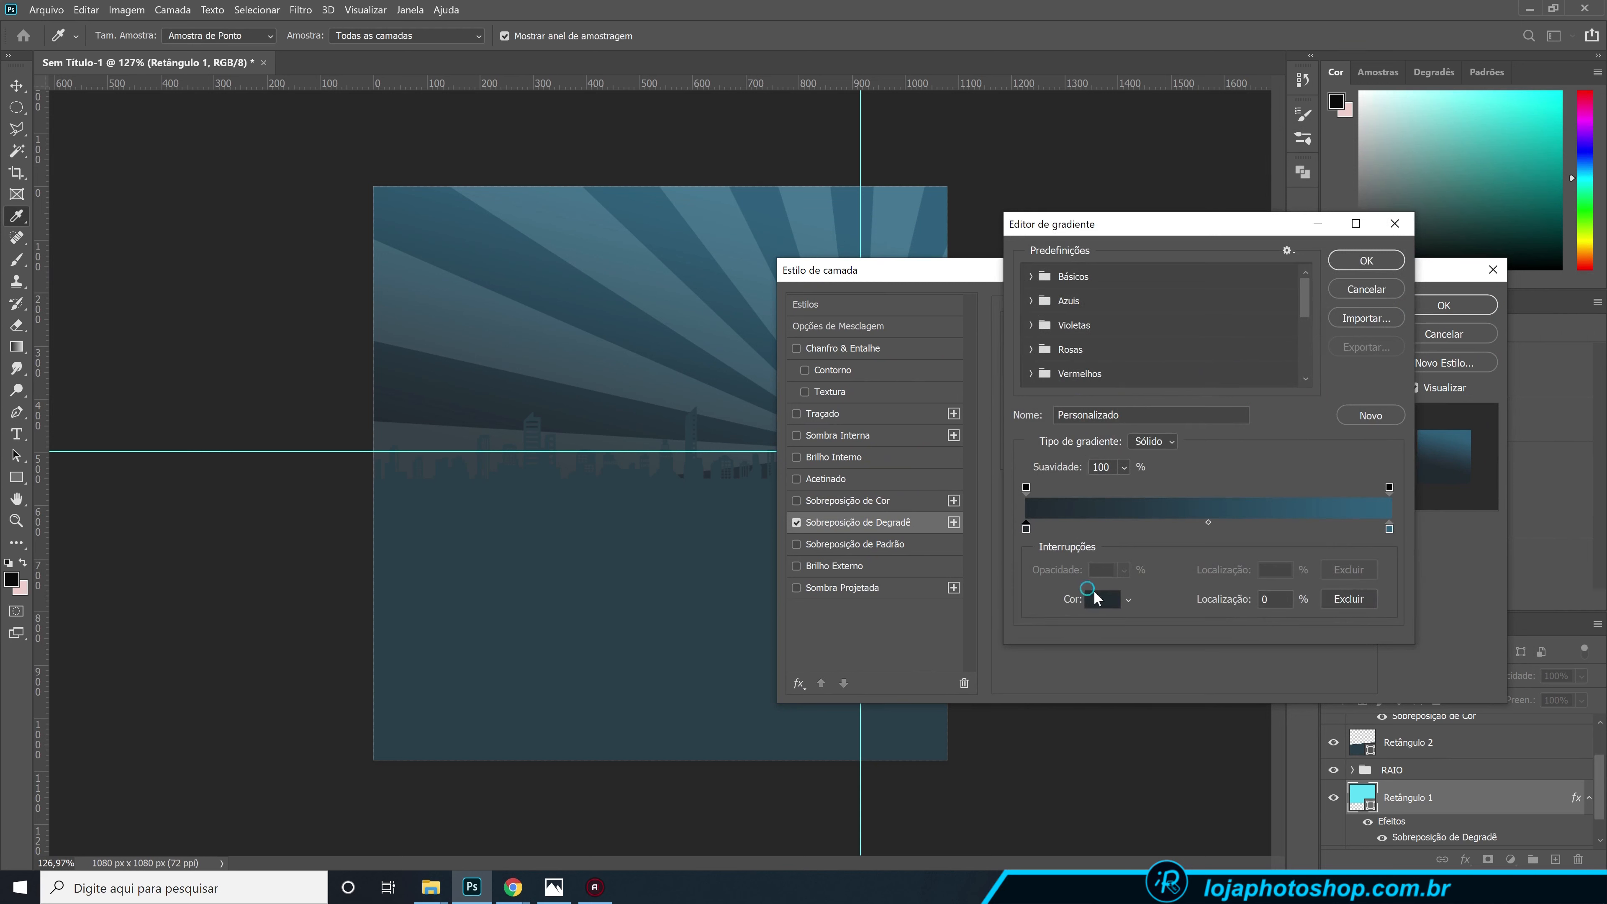
pyautogui.click(1096, 597)
pyautogui.write('46adf7')
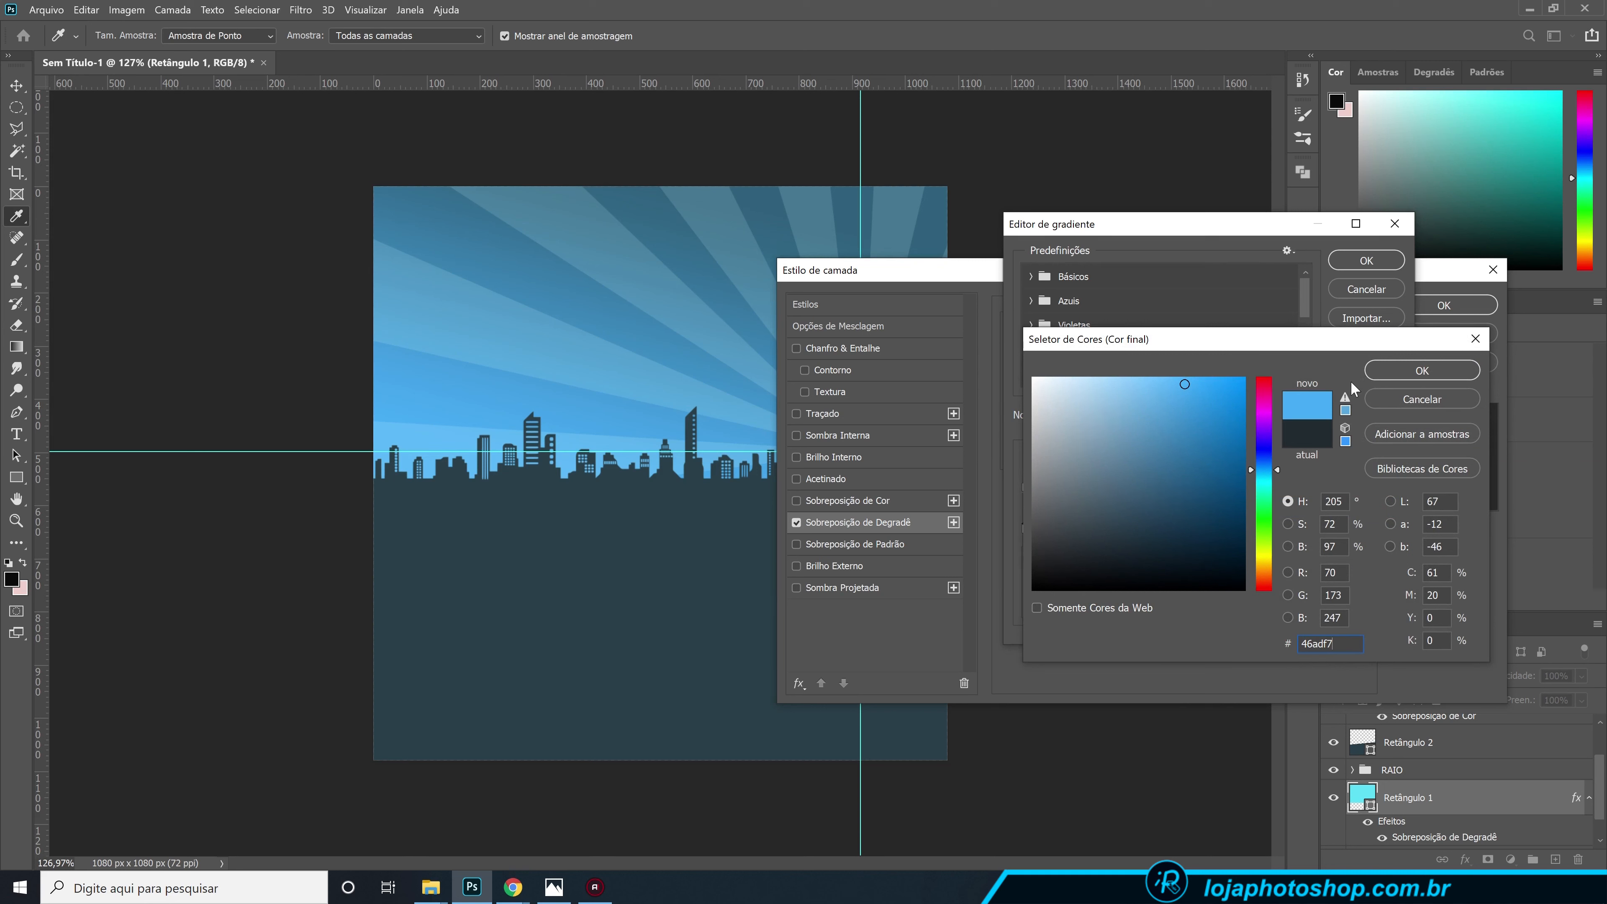
pyautogui.click(1433, 371)
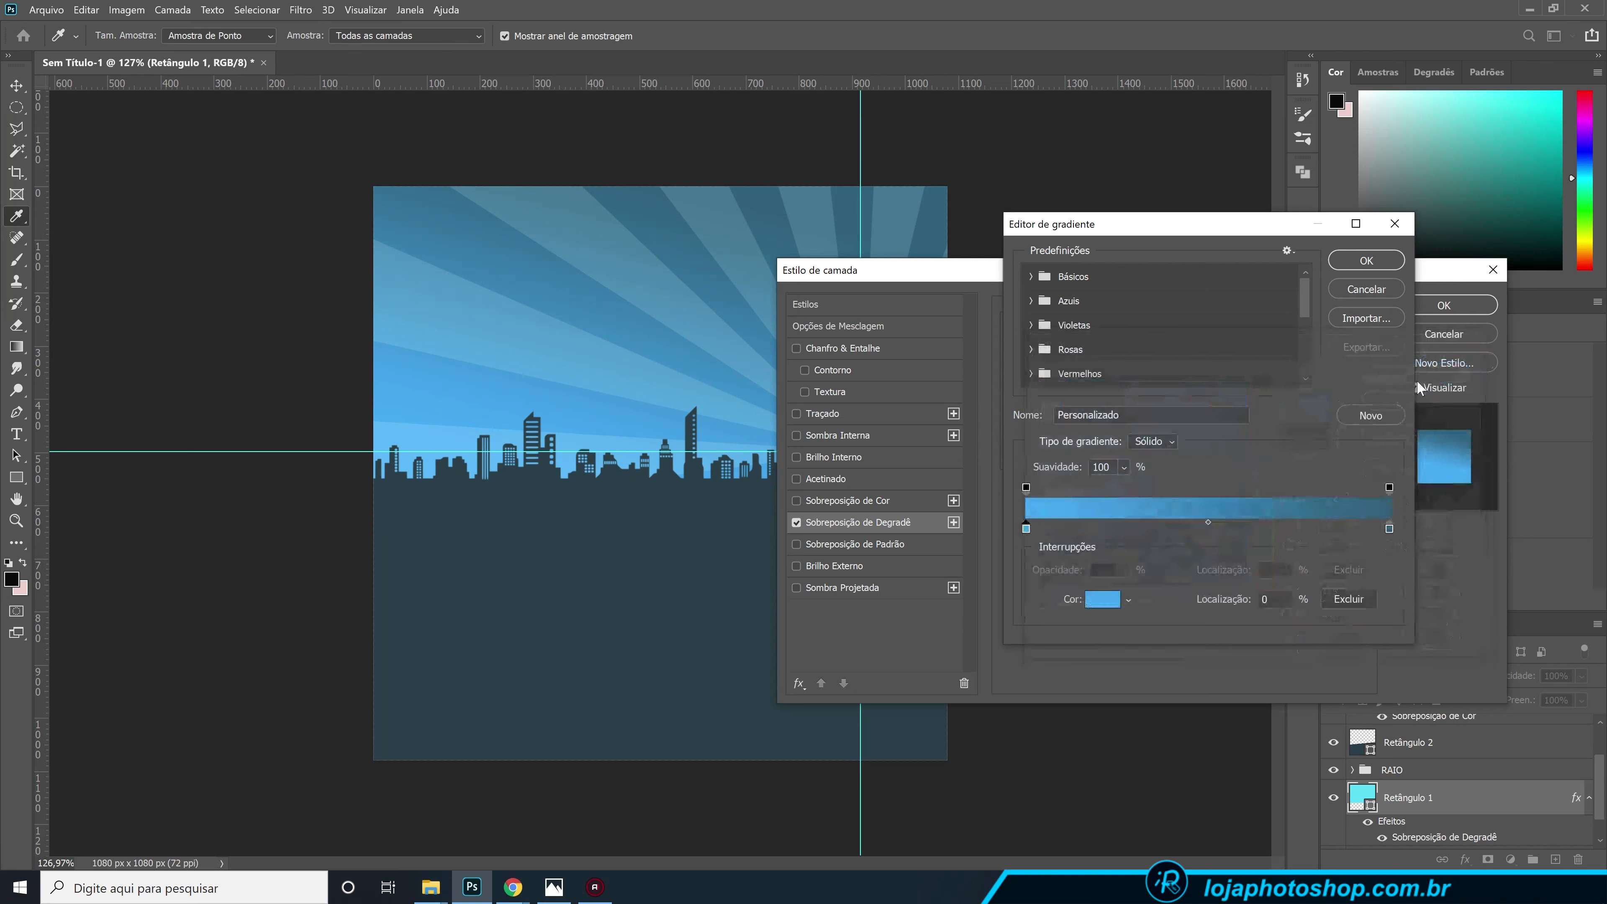
# - Set the color stop at location 100% of the overlay's gradient to 1dd5e5 and accept the edited gradient
pyautogui.click(1388, 530)
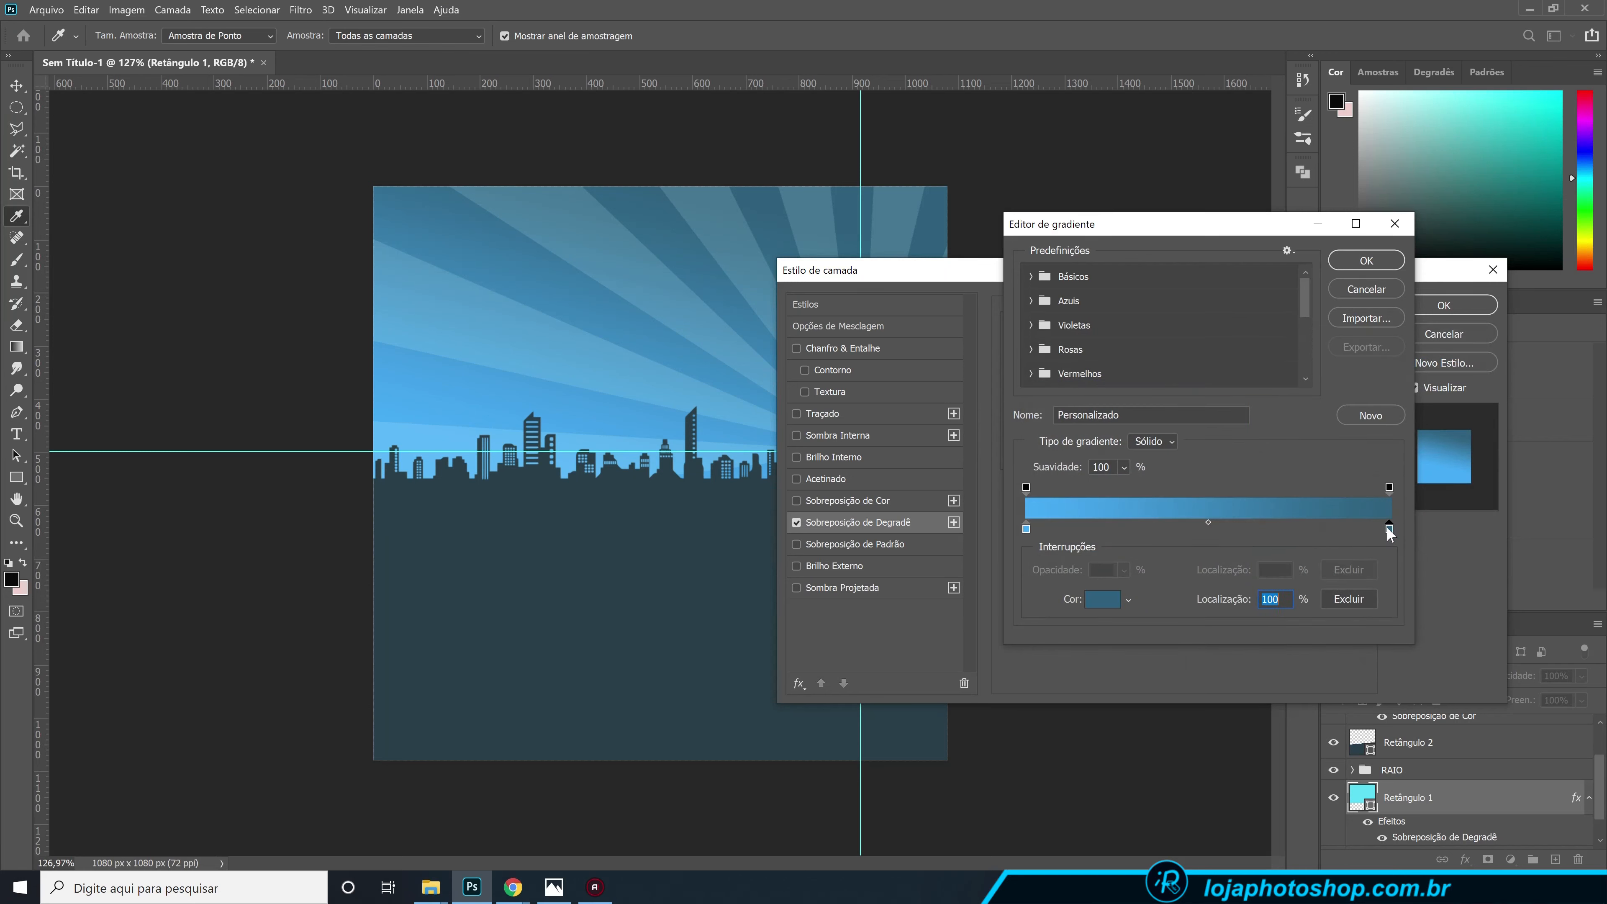
pyautogui.click(1103, 599)
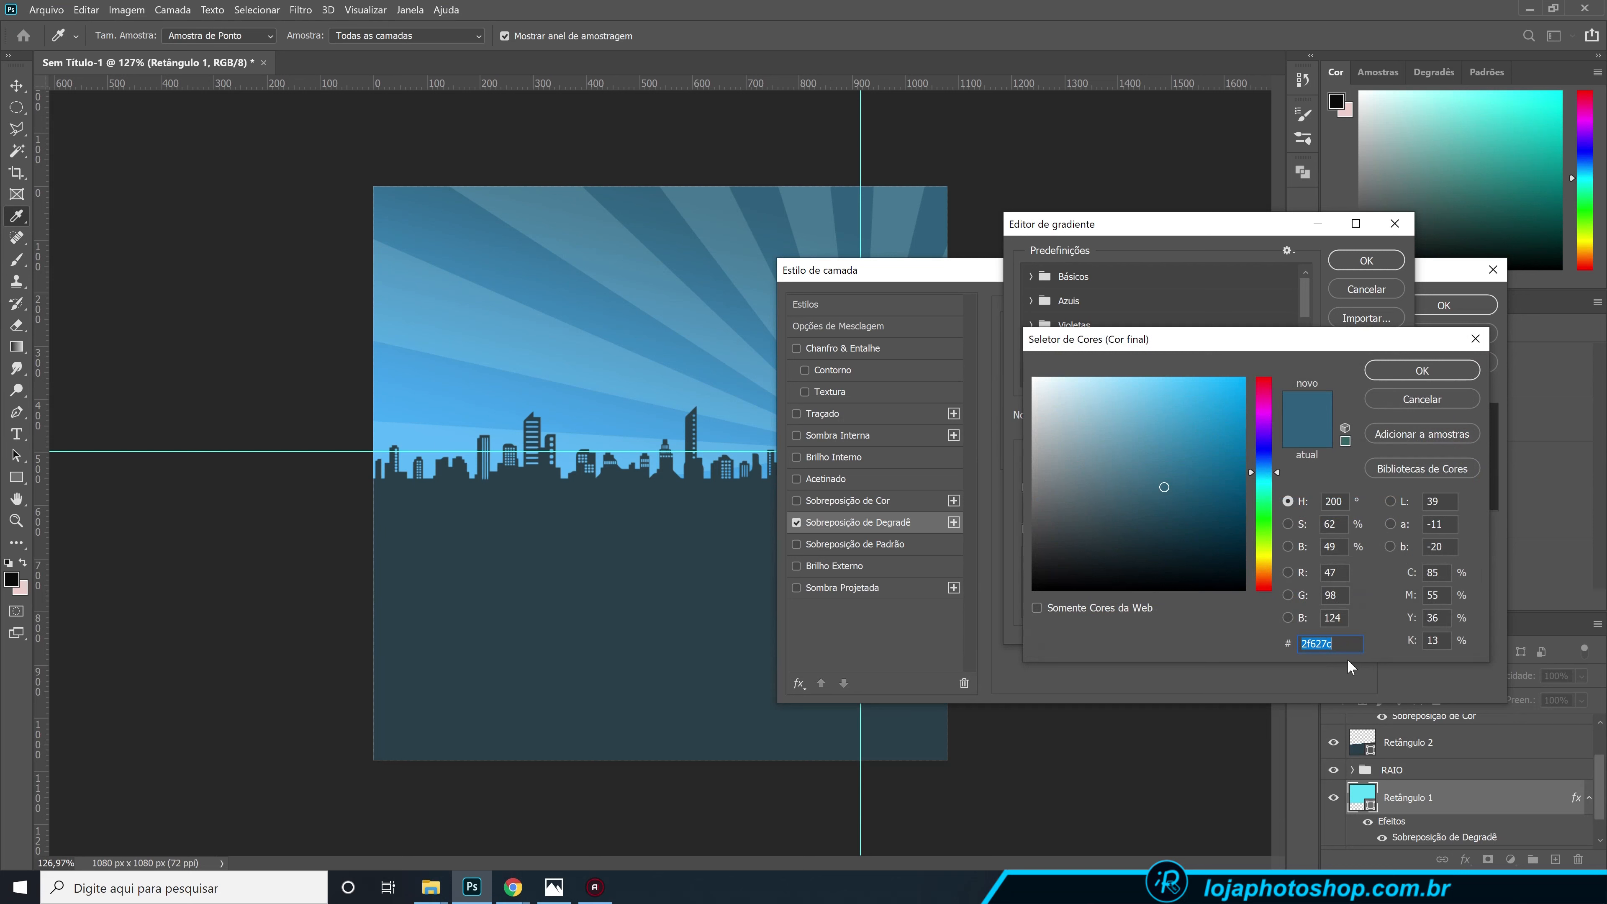
pyautogui.write('1dd5e5')
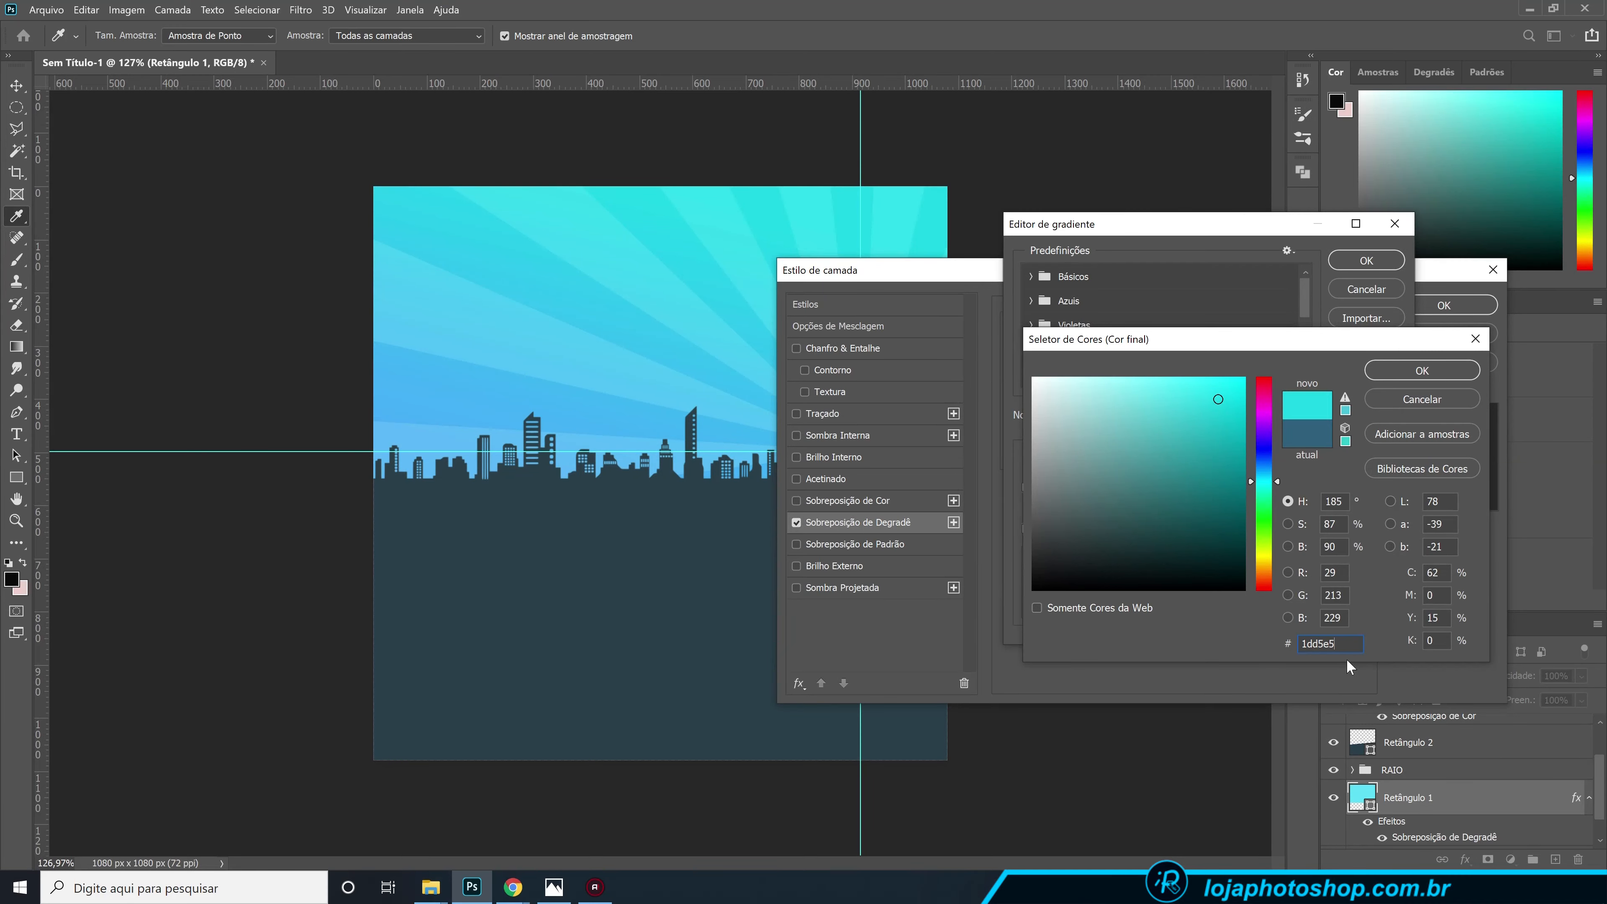
pyautogui.click(1394, 374)
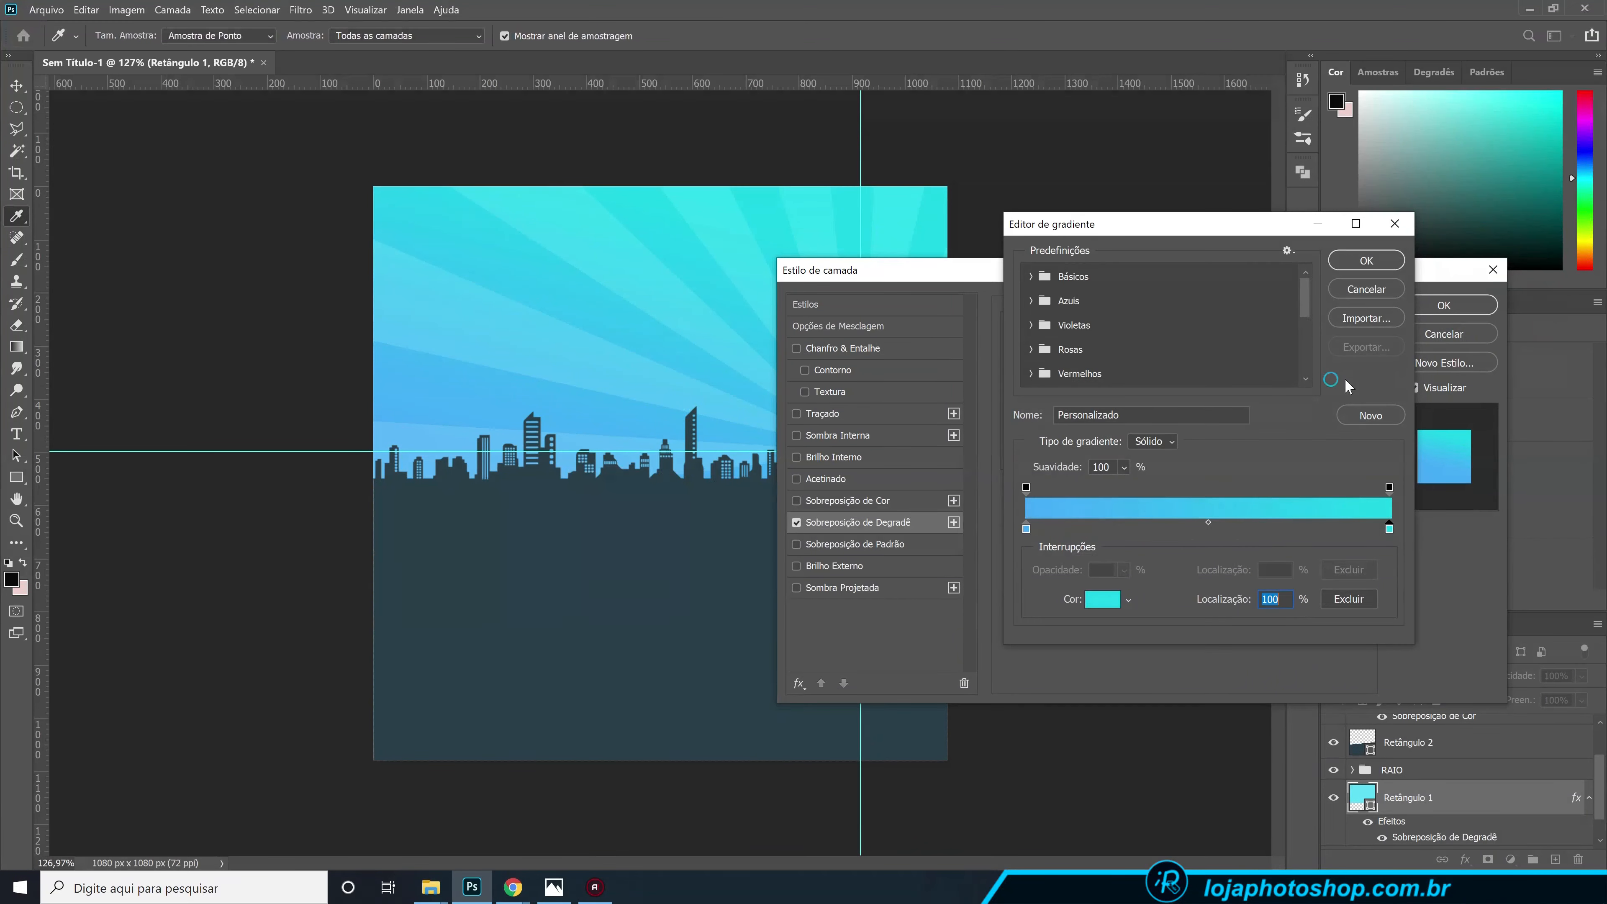
pyautogui.click(1367, 261)
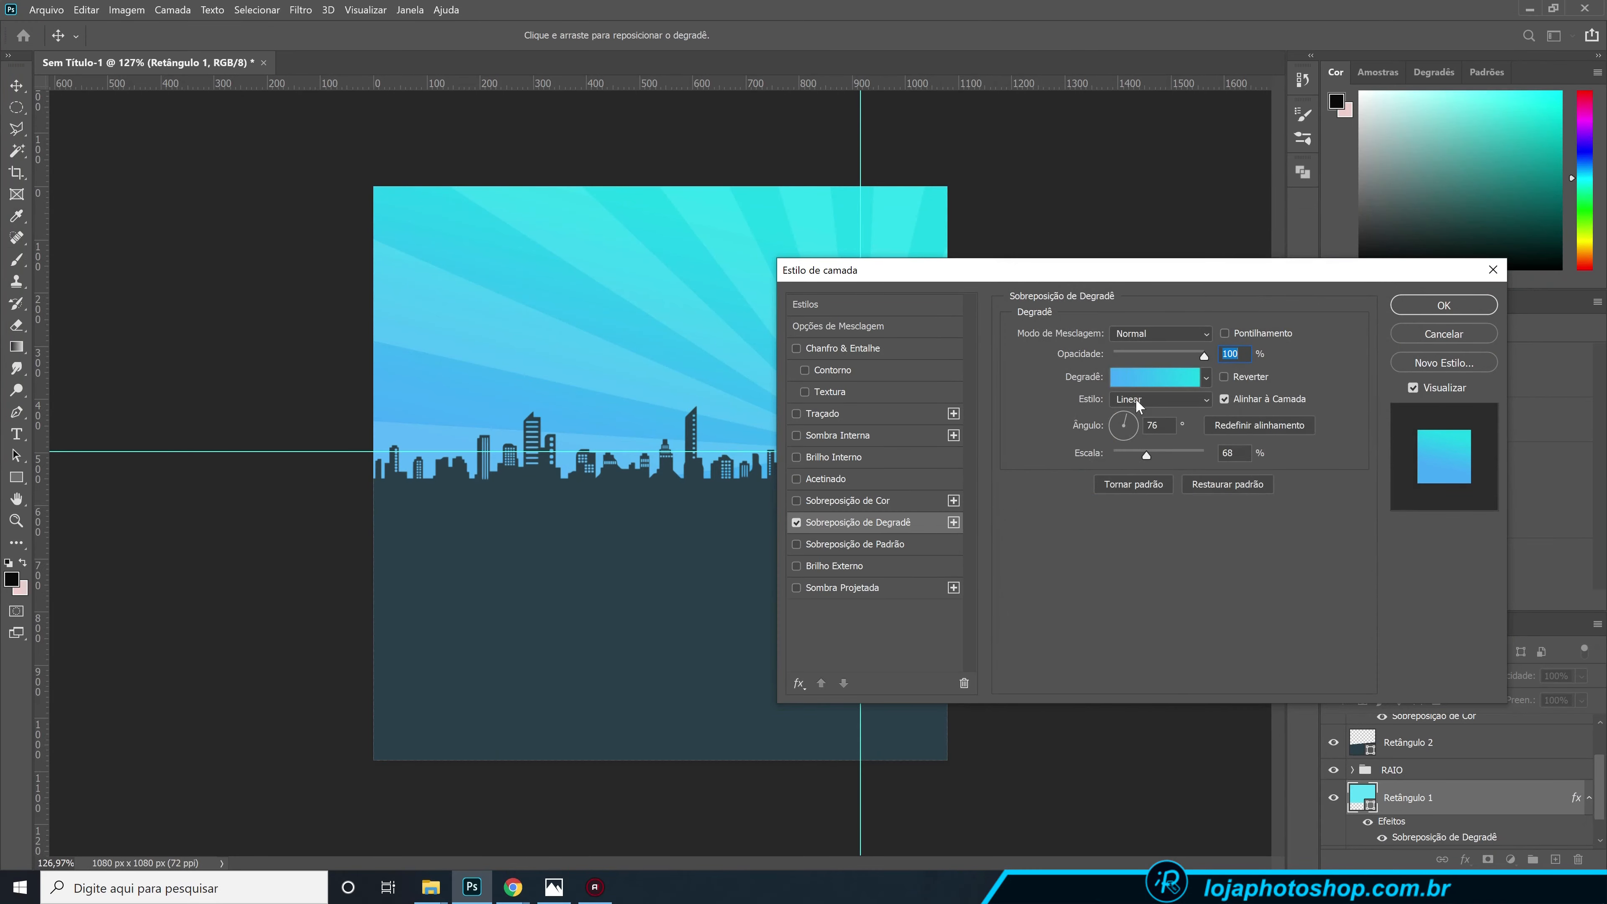
# - Rotate the Gradient Overlay's angle so the cyan end falls in the artwork's upper right, and apply the effect to Retângulo 1
pyautogui.moveTo(1149, 271); pyautogui.dragTo(1302, 304)
pyautogui.click(1285, 449)
pyautogui.moveTo(1129, 308); pyautogui.dragTo(1165, 299)
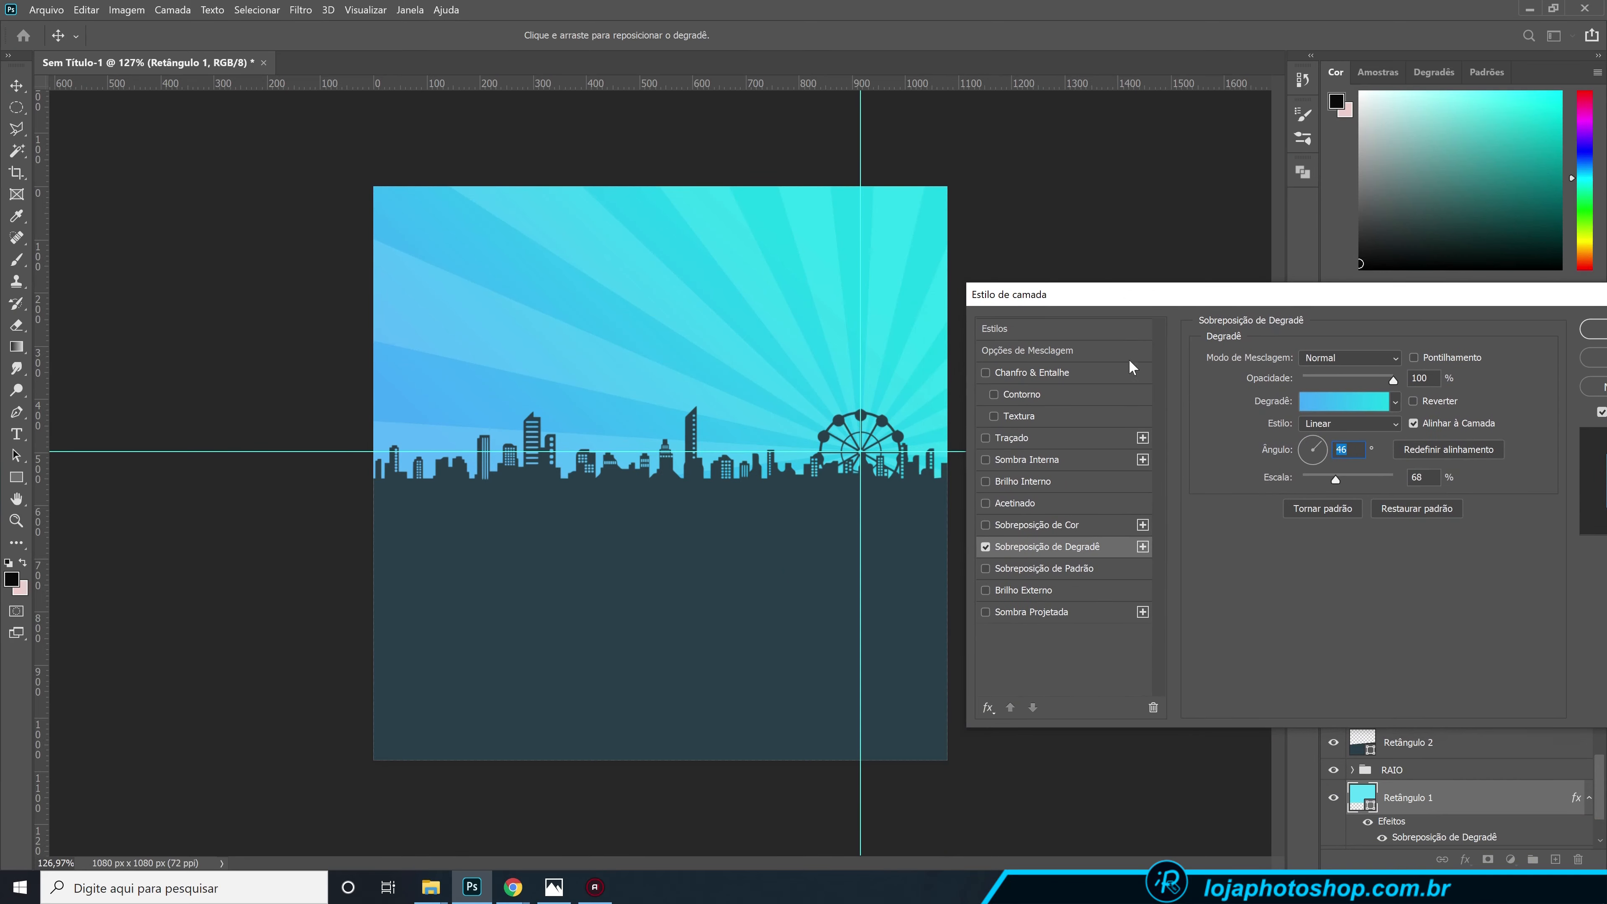
pyautogui.click(1325, 442)
pyautogui.click(1327, 450)
pyautogui.click(1325, 446)
pyautogui.click(1322, 443)
pyautogui.moveTo(1493, 292); pyautogui.dragTo(1363, 303)
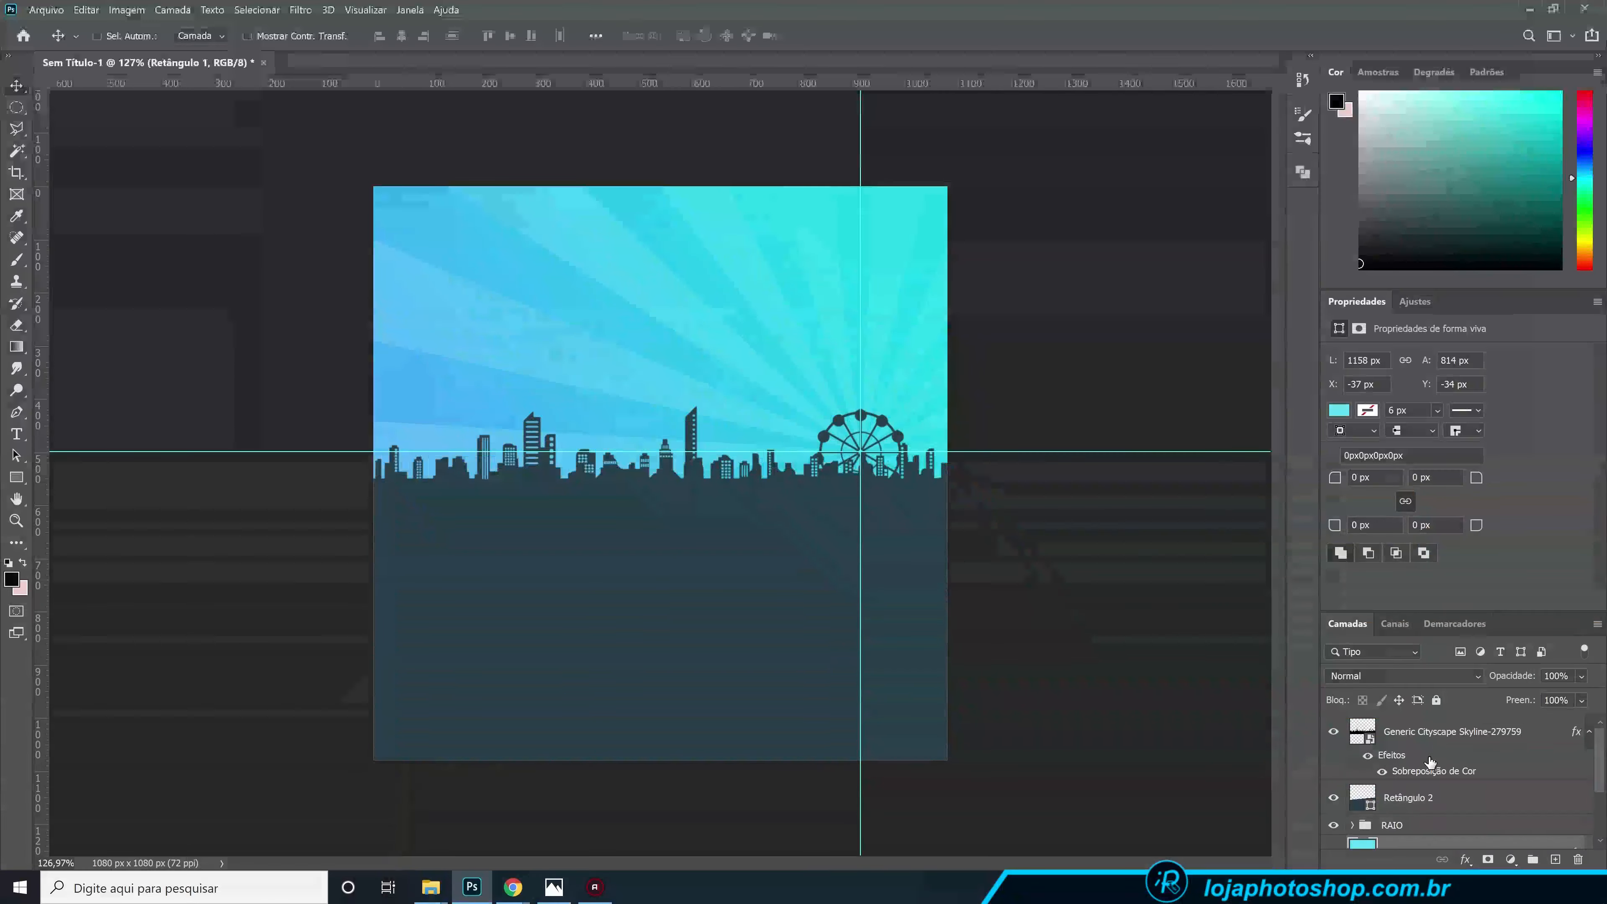
# - Select the Generic Cityscape Skyline layer and clear all guides from the document
pyautogui.click(1417, 742)
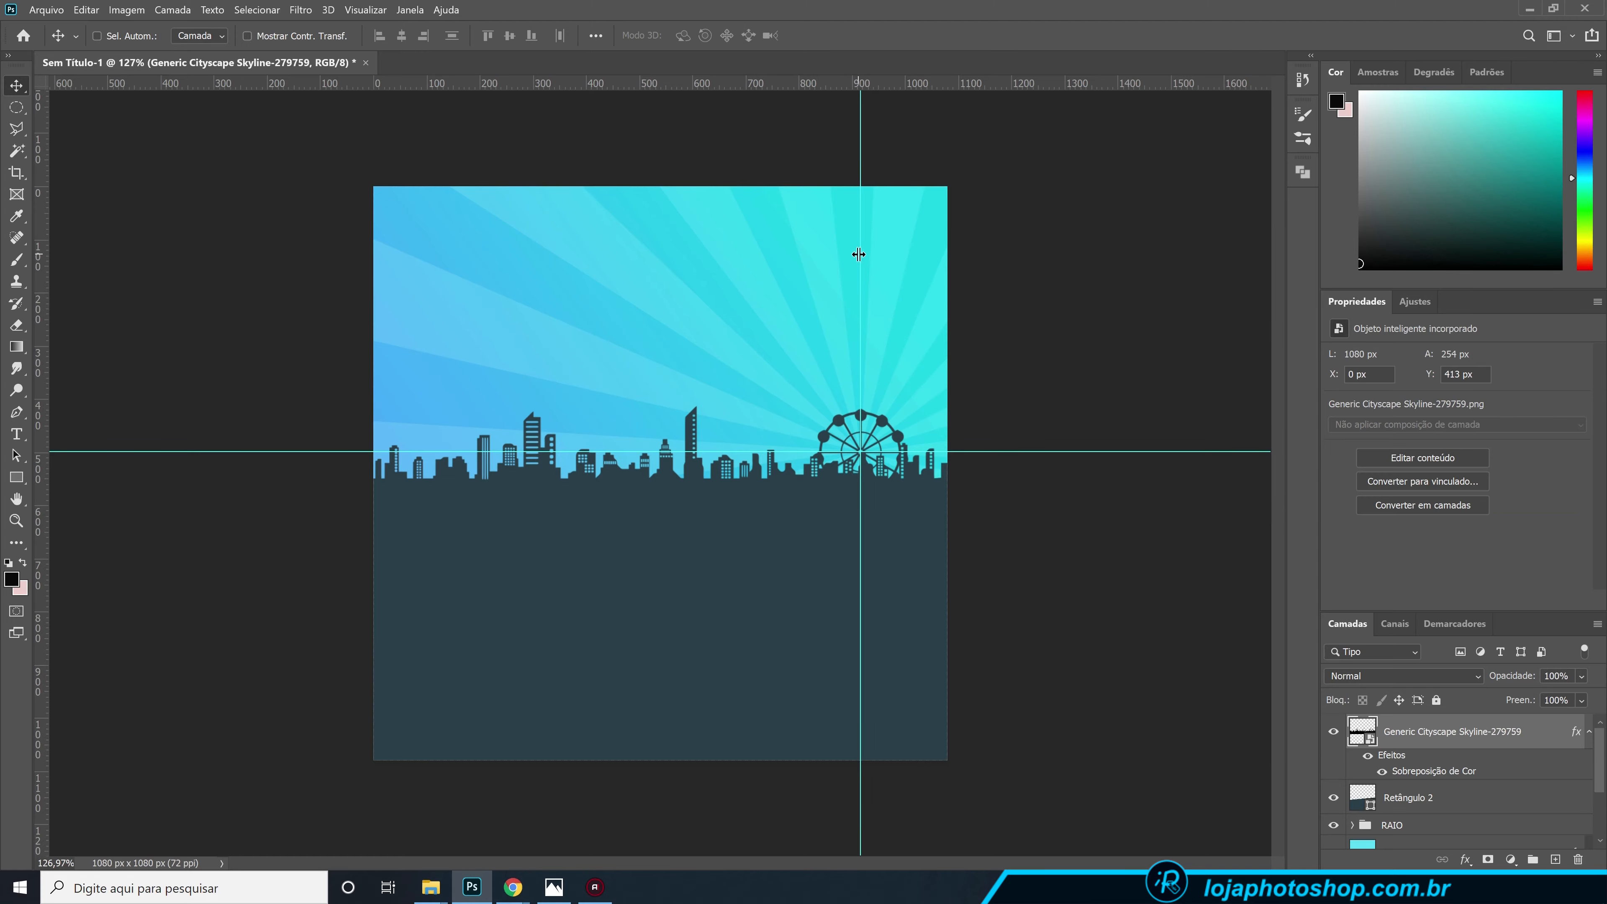
pyautogui.click(373, 14)
pyautogui.click(436, 404)
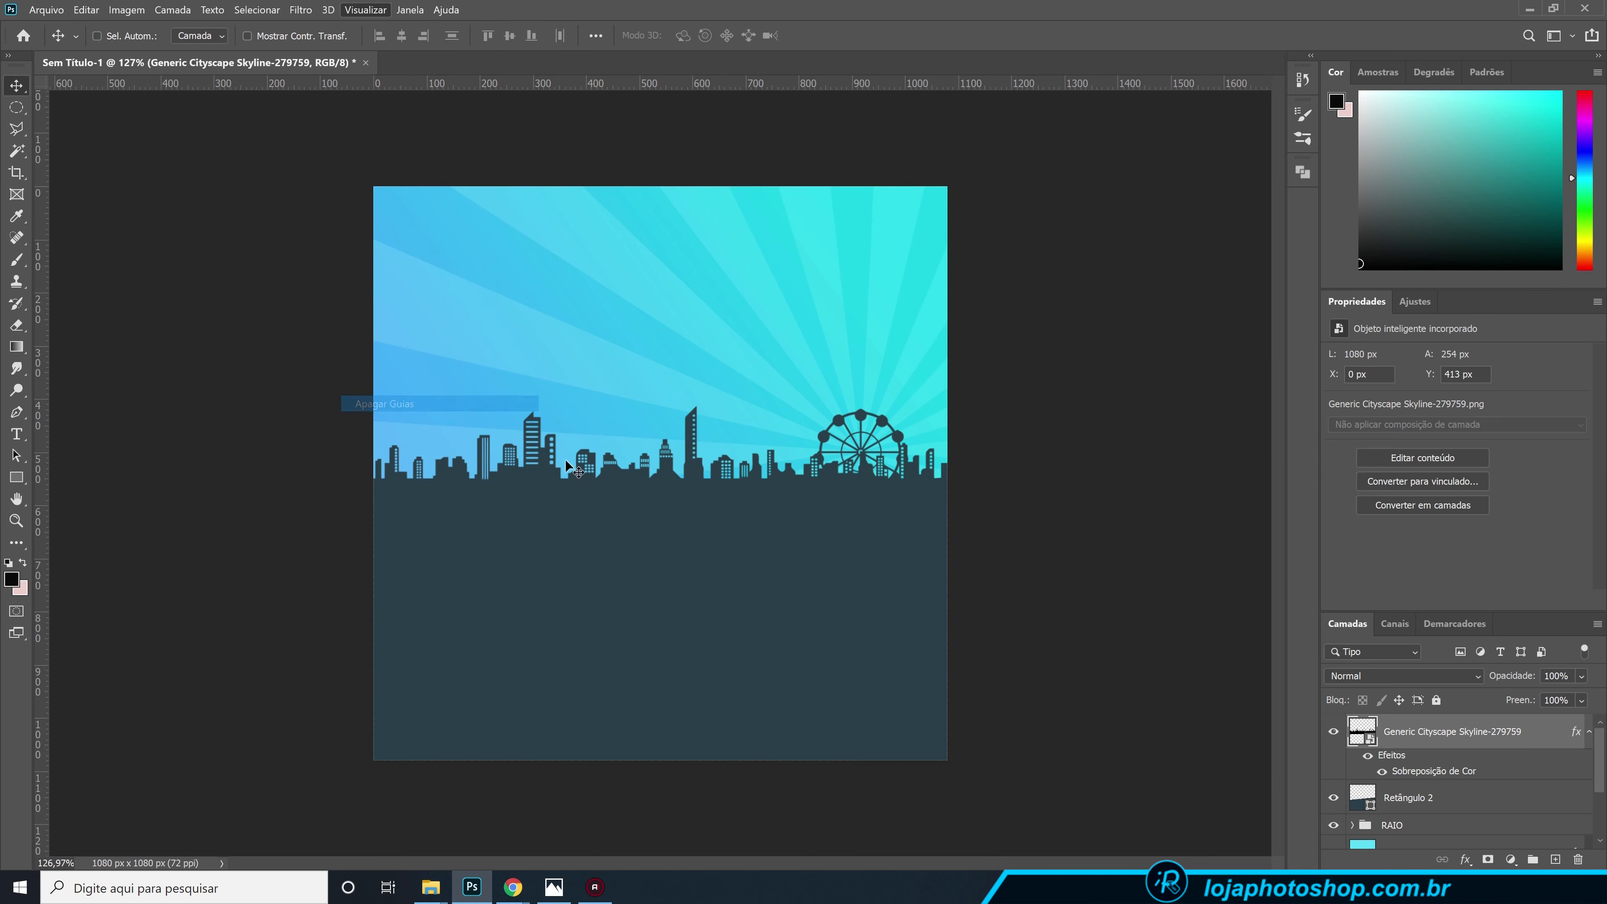
# - Configure the Rectangle tool with no fill and a white 1 px stroke
pyautogui.click(21, 481)
pyautogui.click(55, 479)
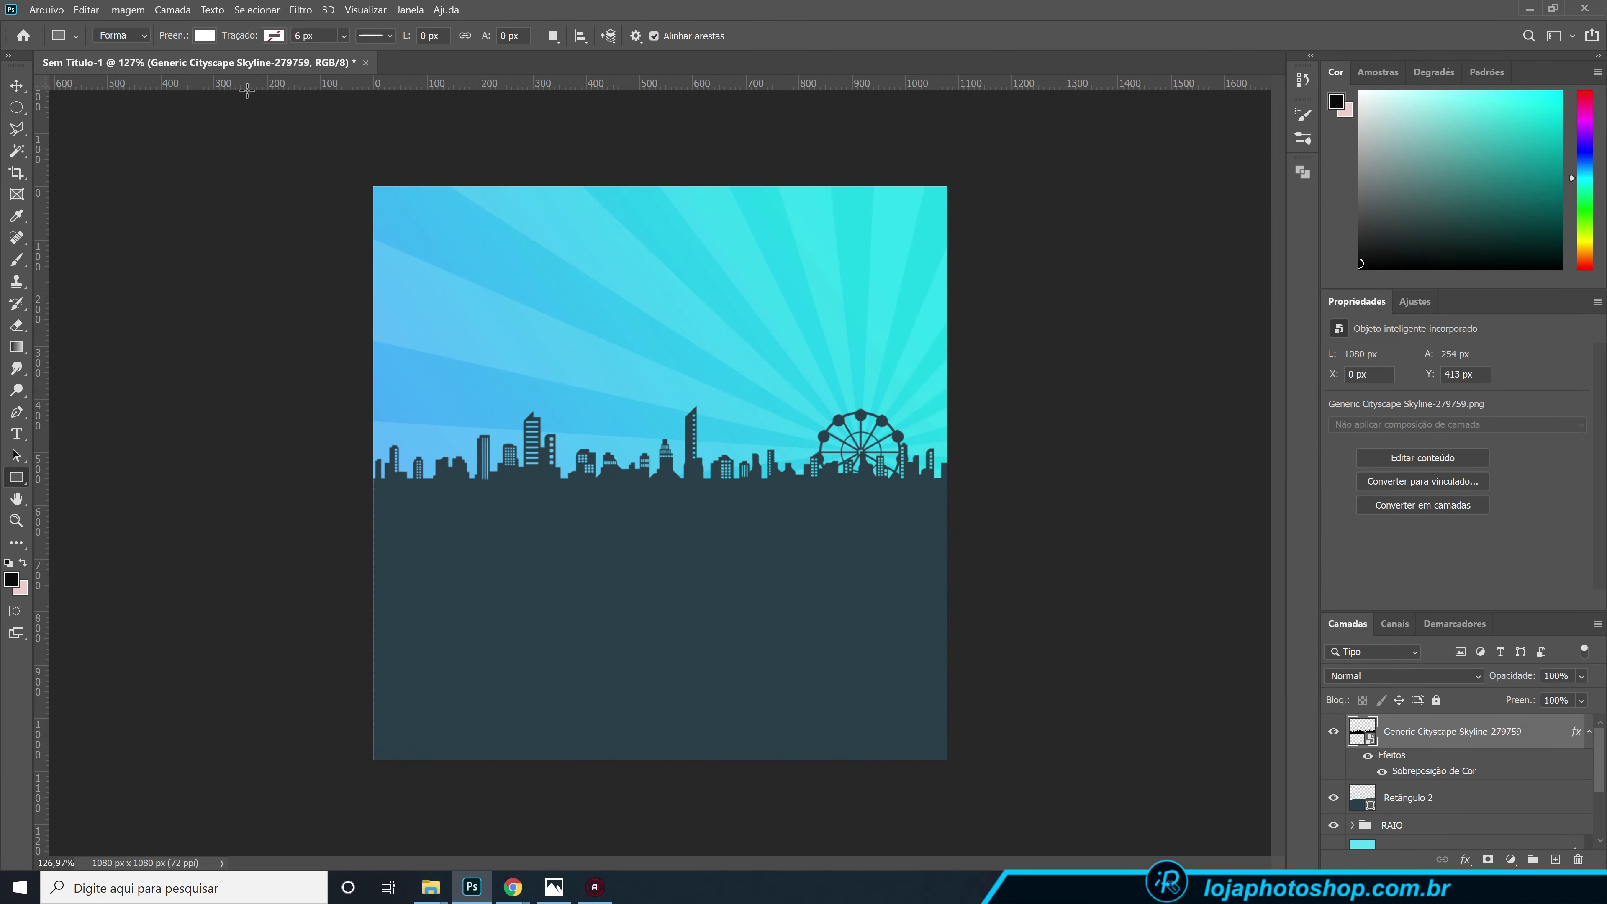
pyautogui.click(203, 36)
pyautogui.click(108, 67)
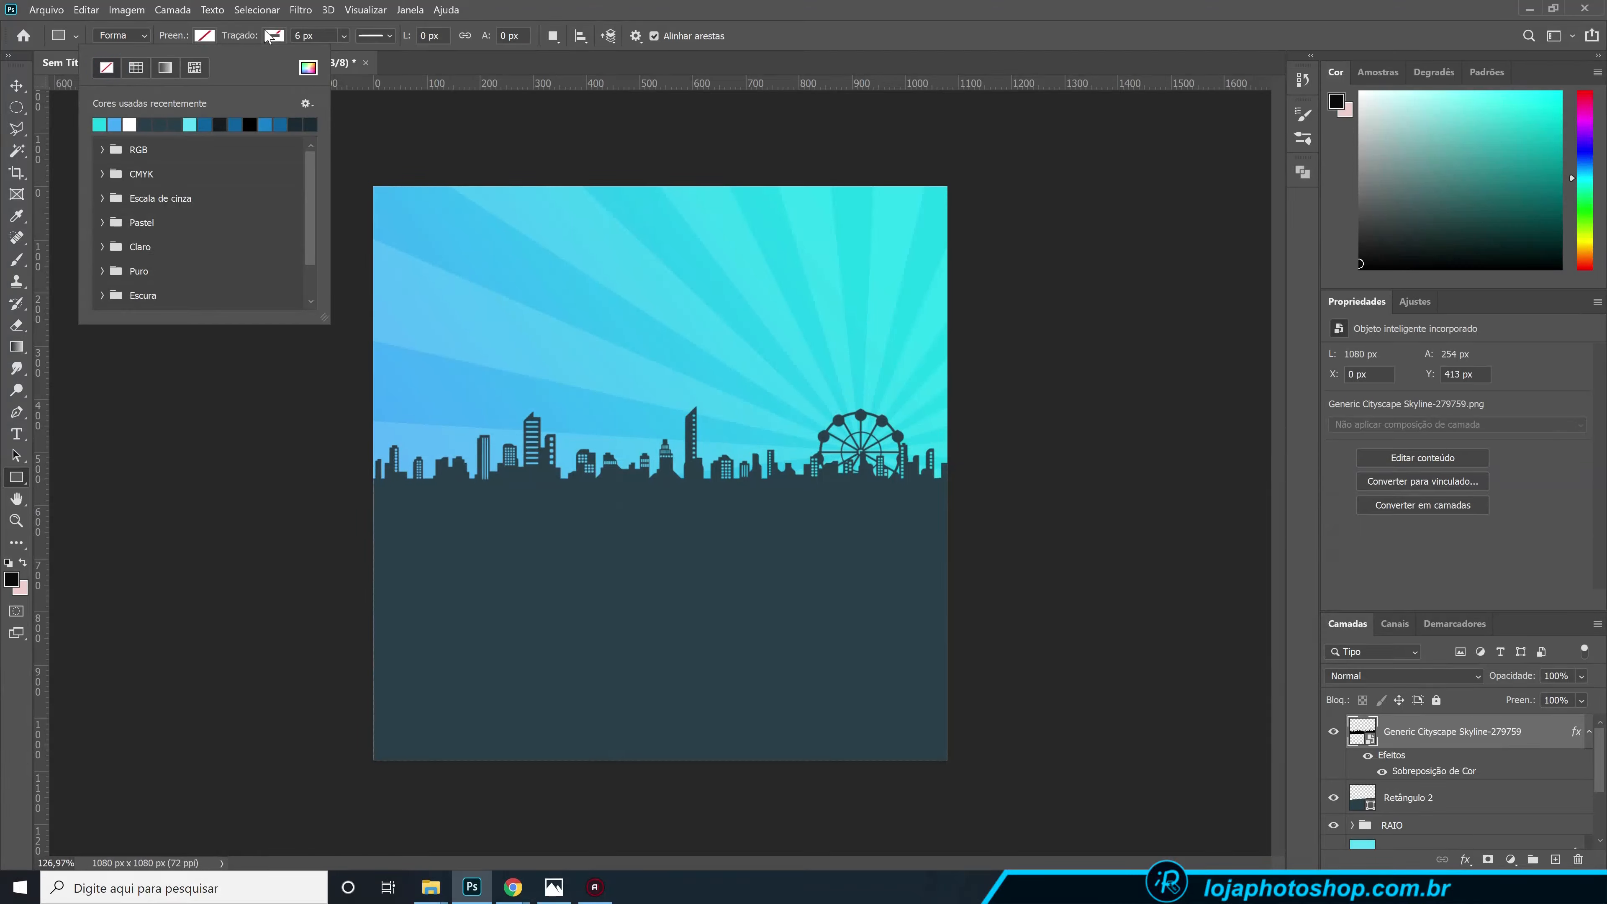
pyautogui.click(270, 37)
pyautogui.click(198, 124)
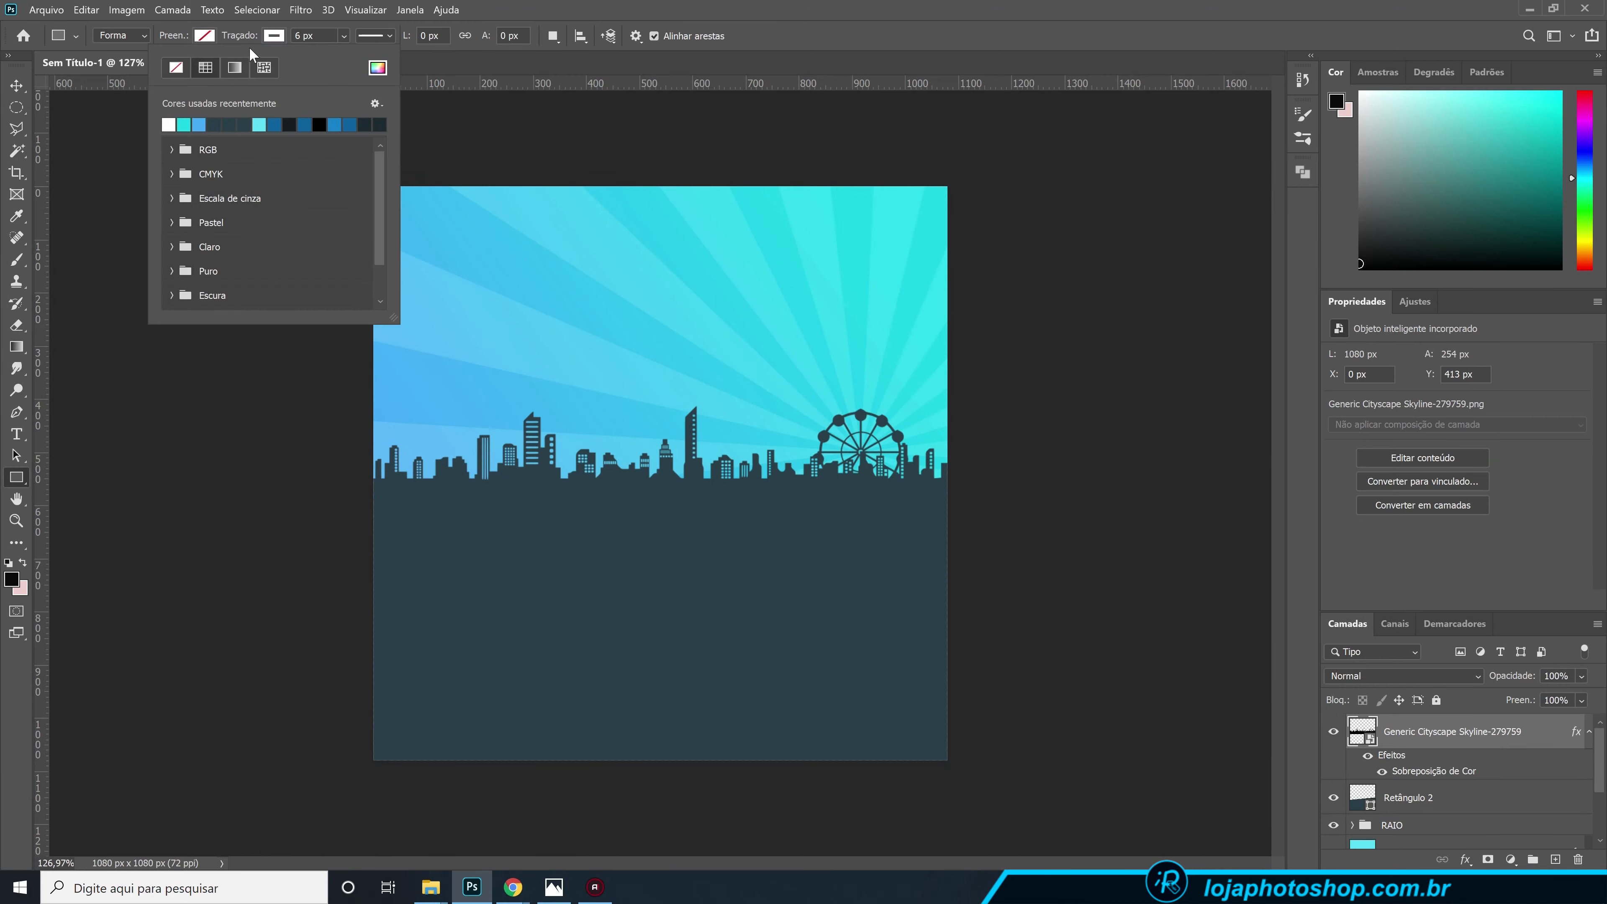
pyautogui.moveTo(309, 36); pyautogui.dragTo(292, 27)
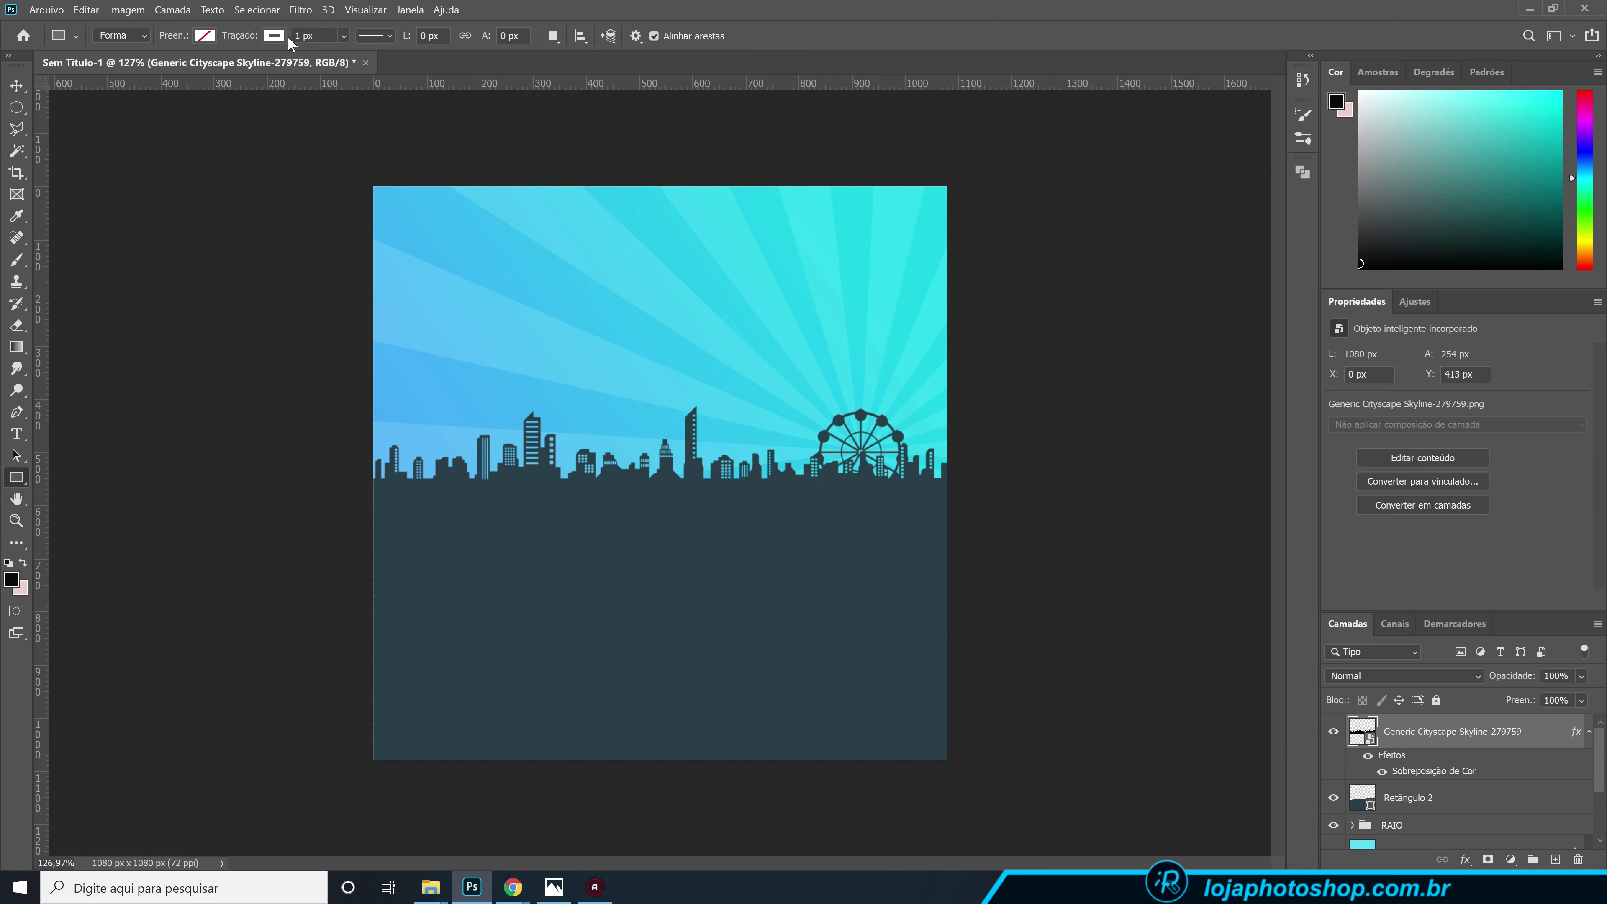
# - Draw a square outline about 967 x 967 px inside the canvas edges and switch to the Move tool
pyautogui.moveTo(400, 211); pyautogui.dragTo(1004, 725)
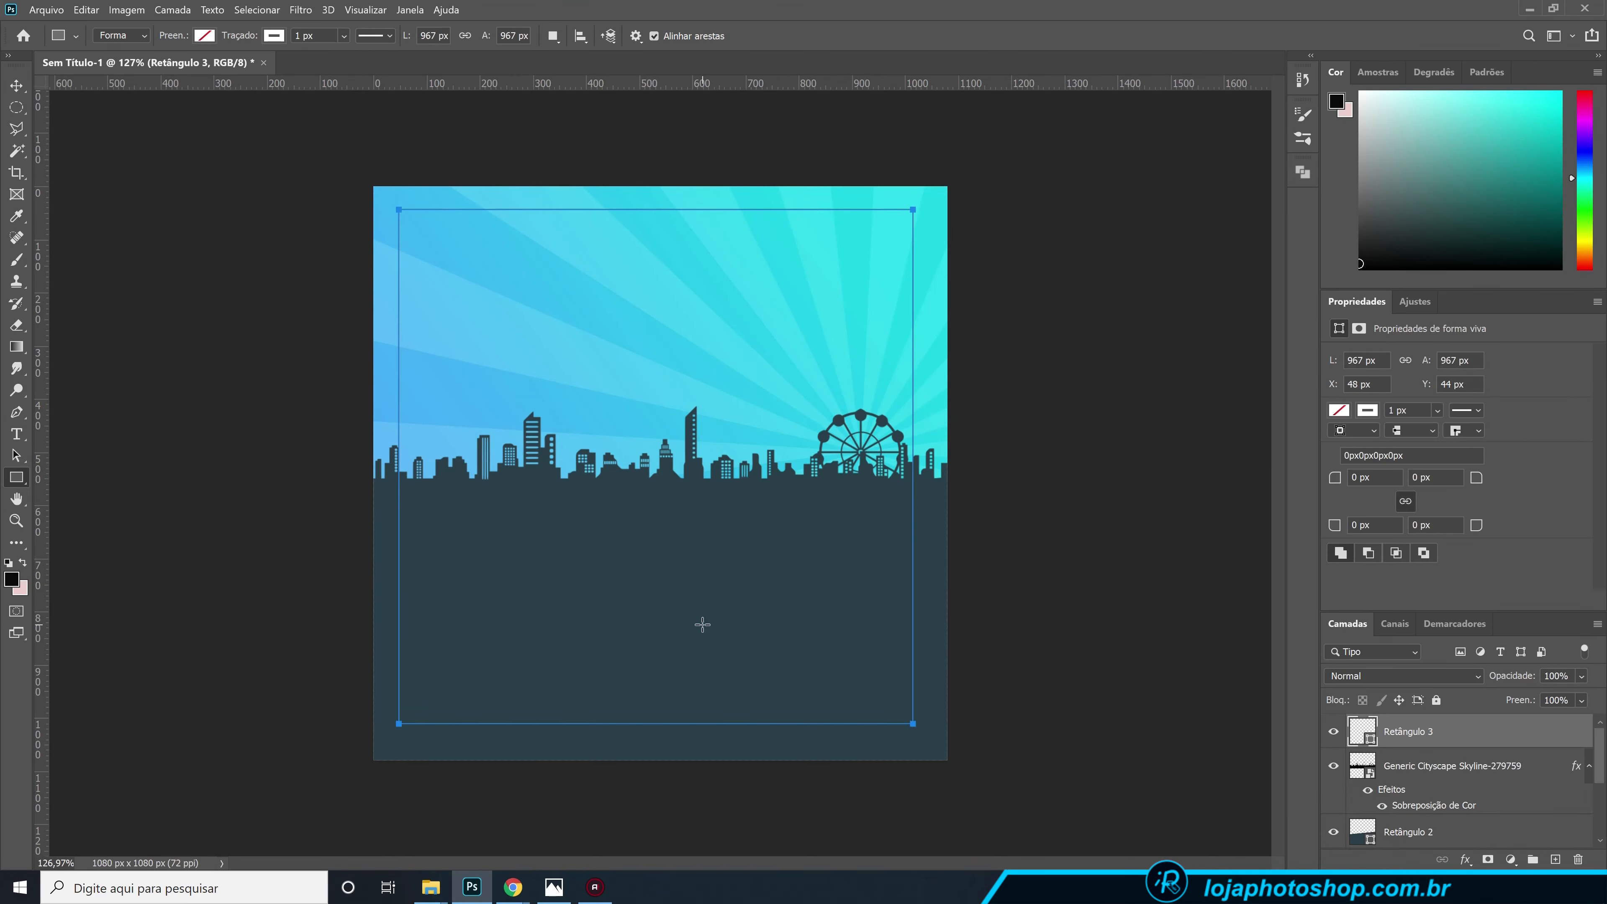
pyautogui.press('v')
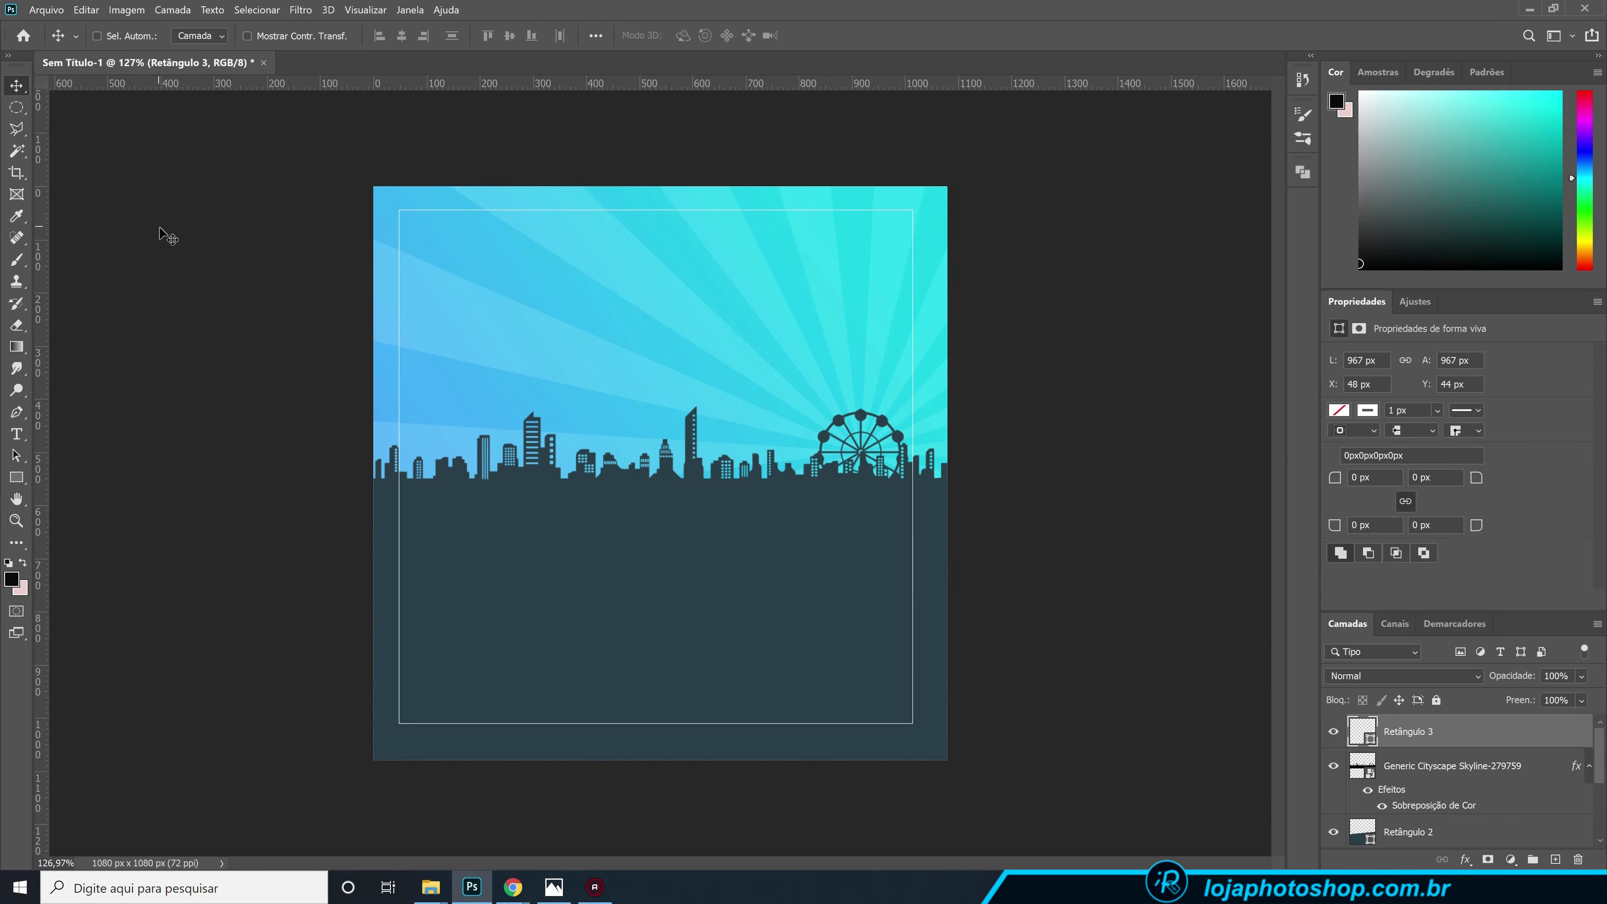
pyautogui.press('v')
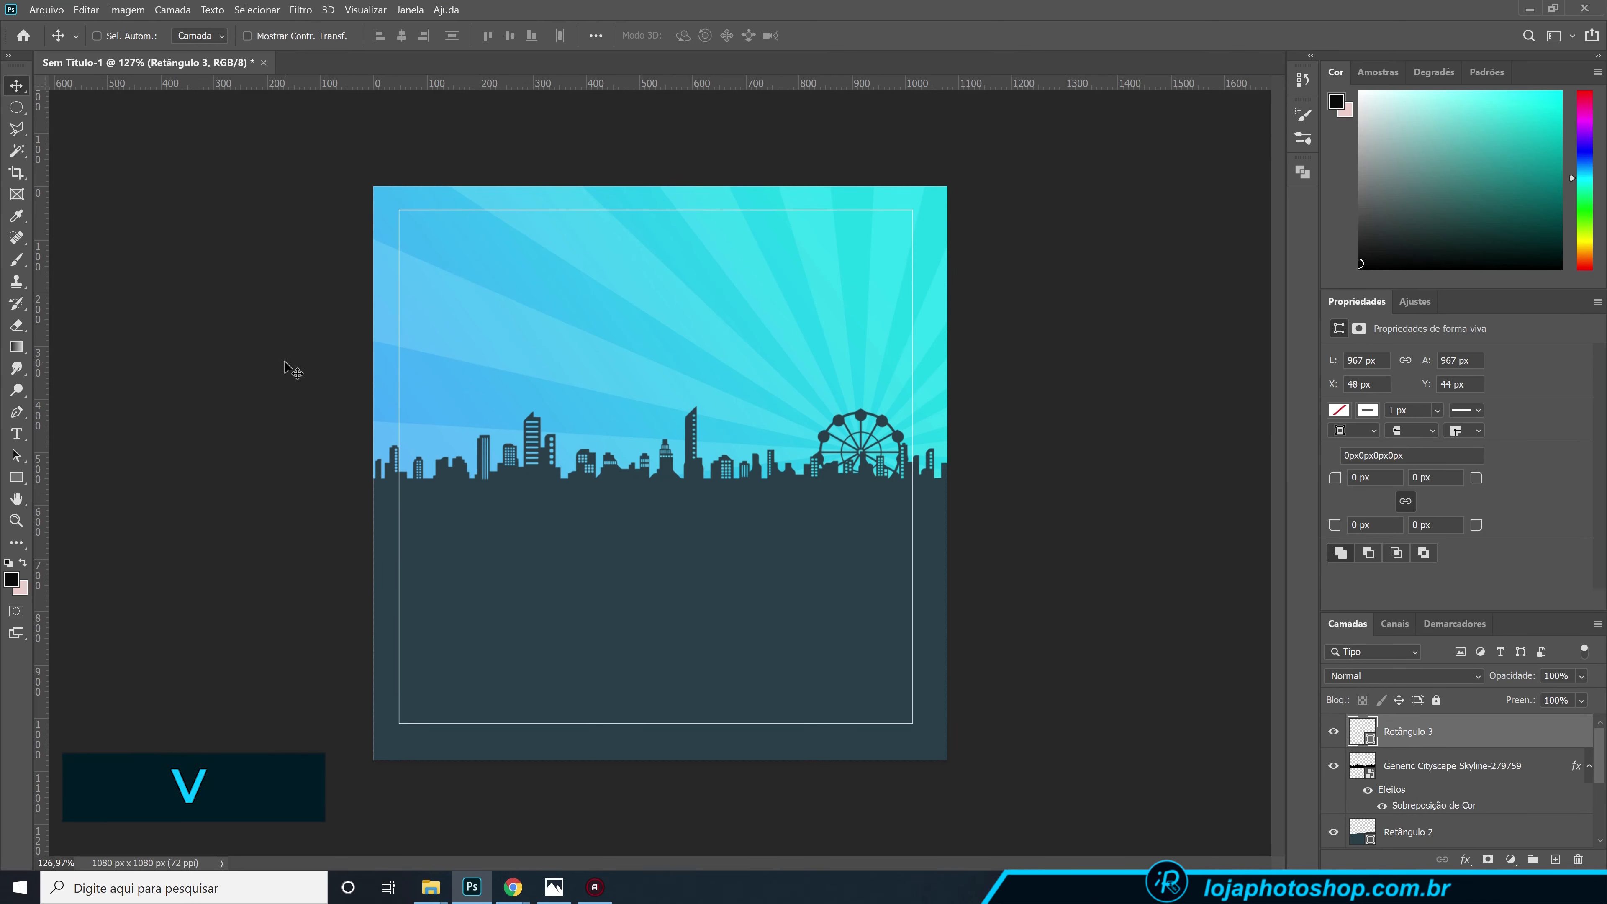
# - Center the Retângulo 3 outline horizontally and vertically on the canvas by aligning it with the Plano de Fundo layer
pyautogui.moveTo(711, 548); pyautogui.dragTo(716, 563)
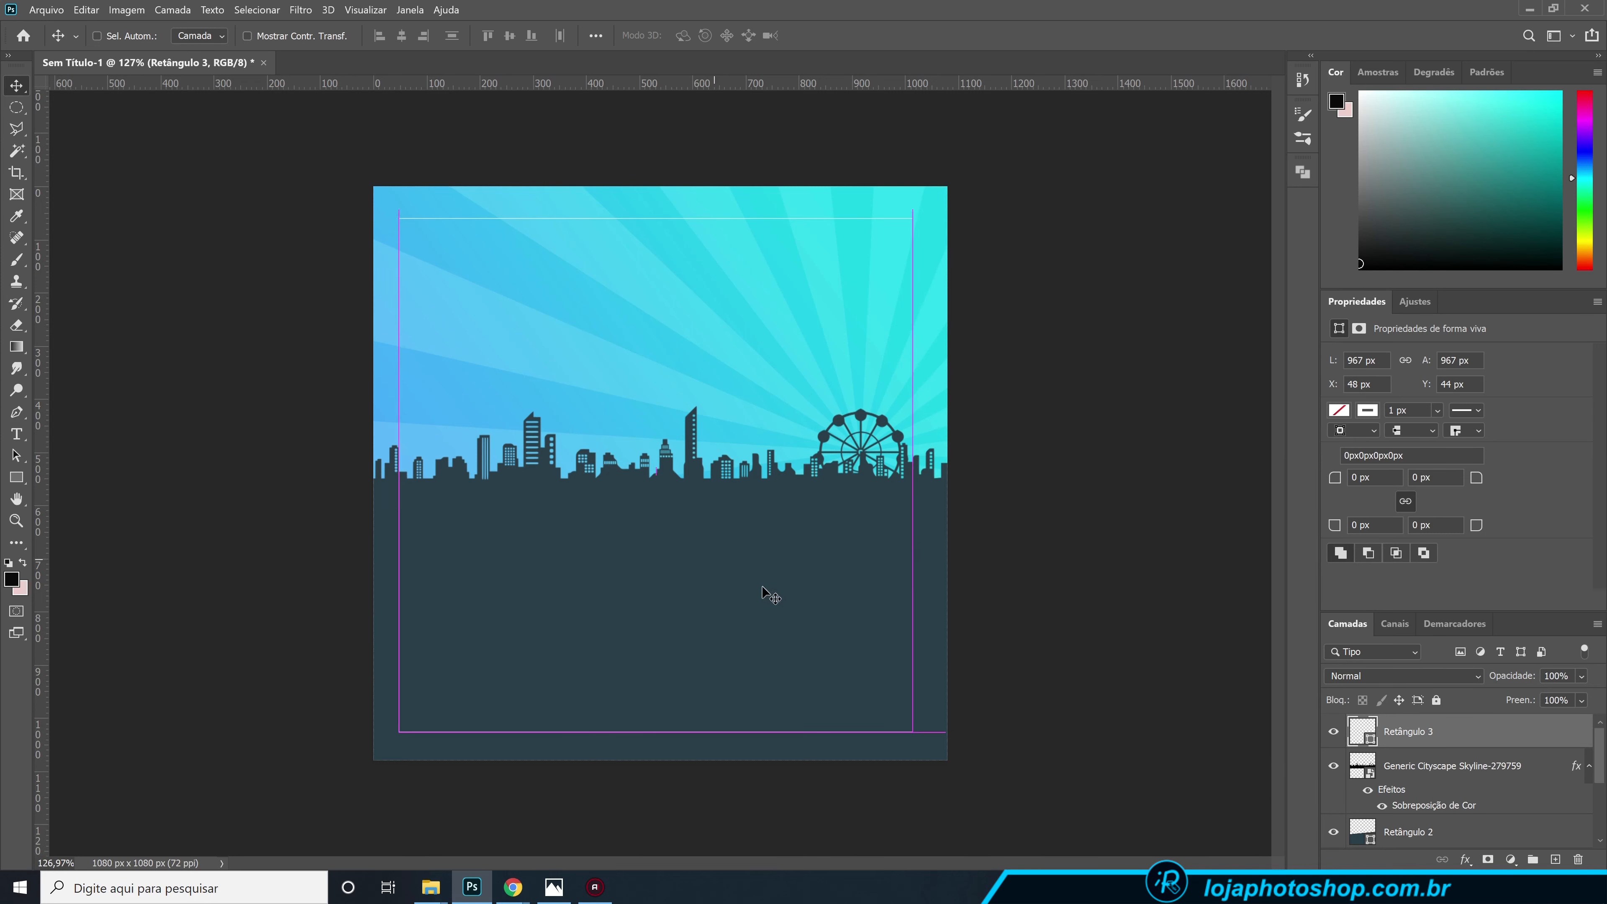
pyautogui.moveTo(815, 635); pyautogui.dragTo(811, 646)
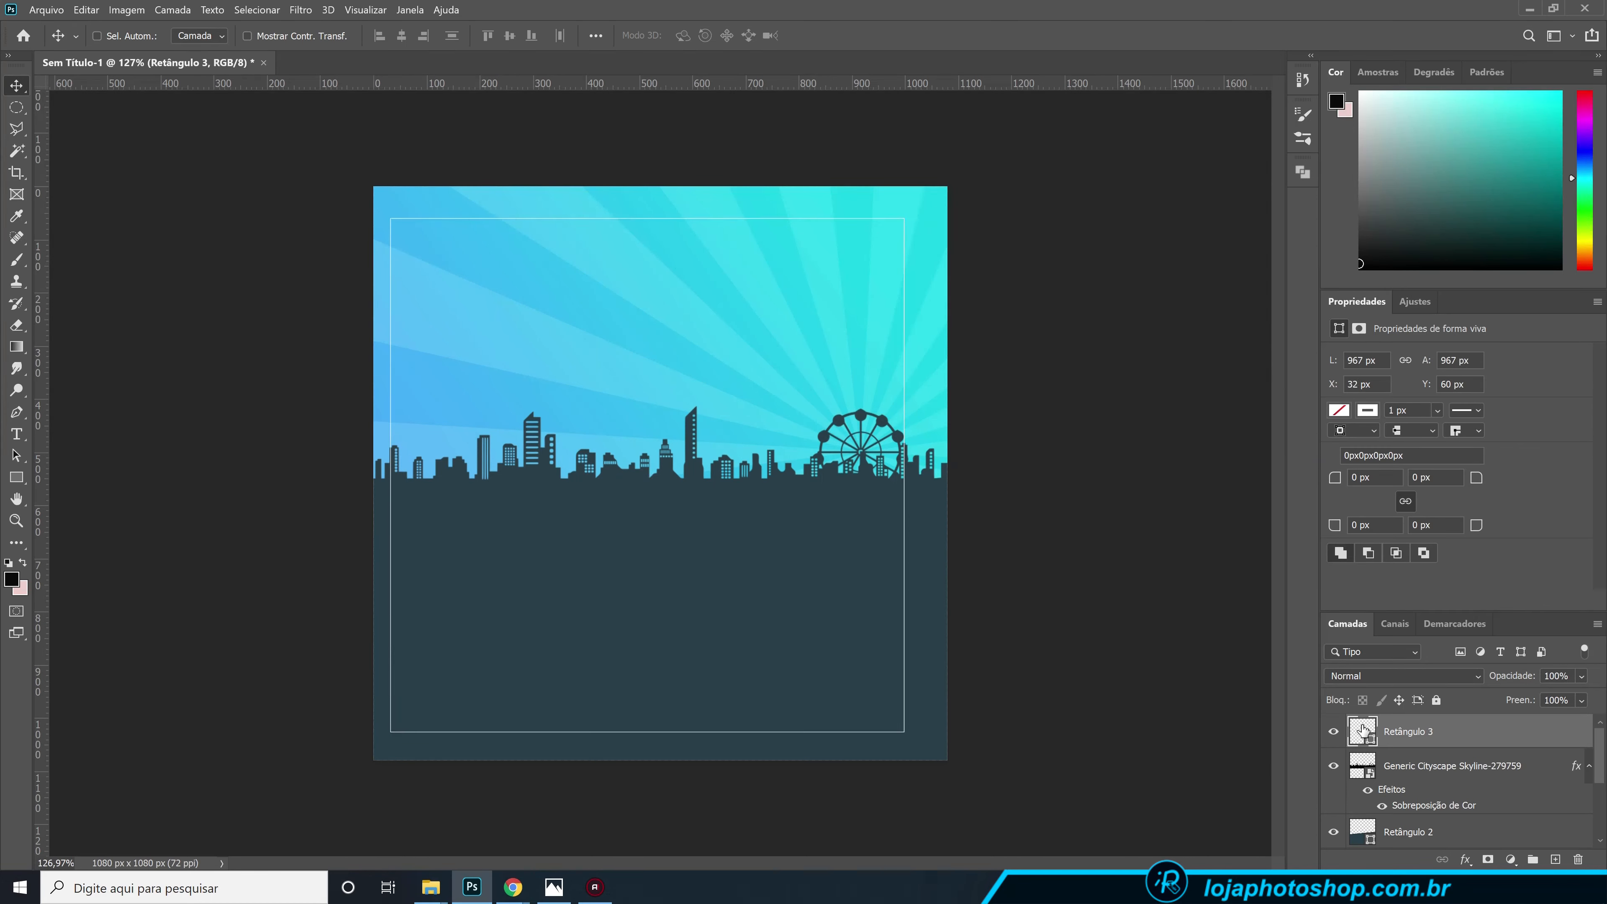
pyautogui.click(1333, 733)
pyautogui.click(1334, 732)
pyautogui.scroll(-1, 1449, 749)
pyautogui.scroll(-2, 1449, 749)
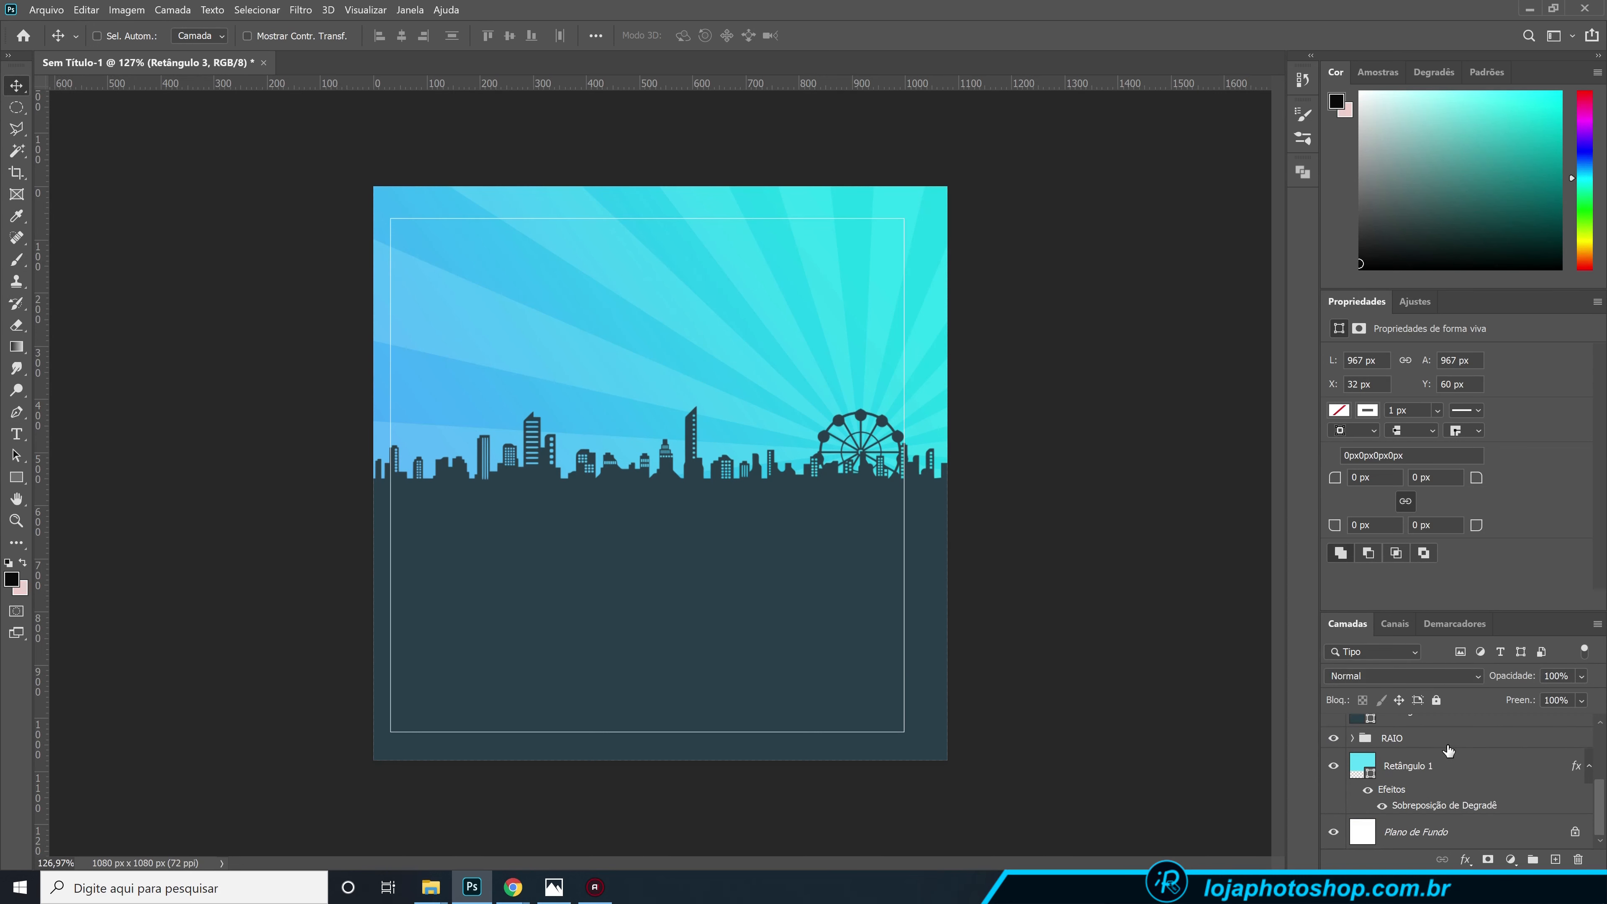
pyautogui.click(1454, 834)
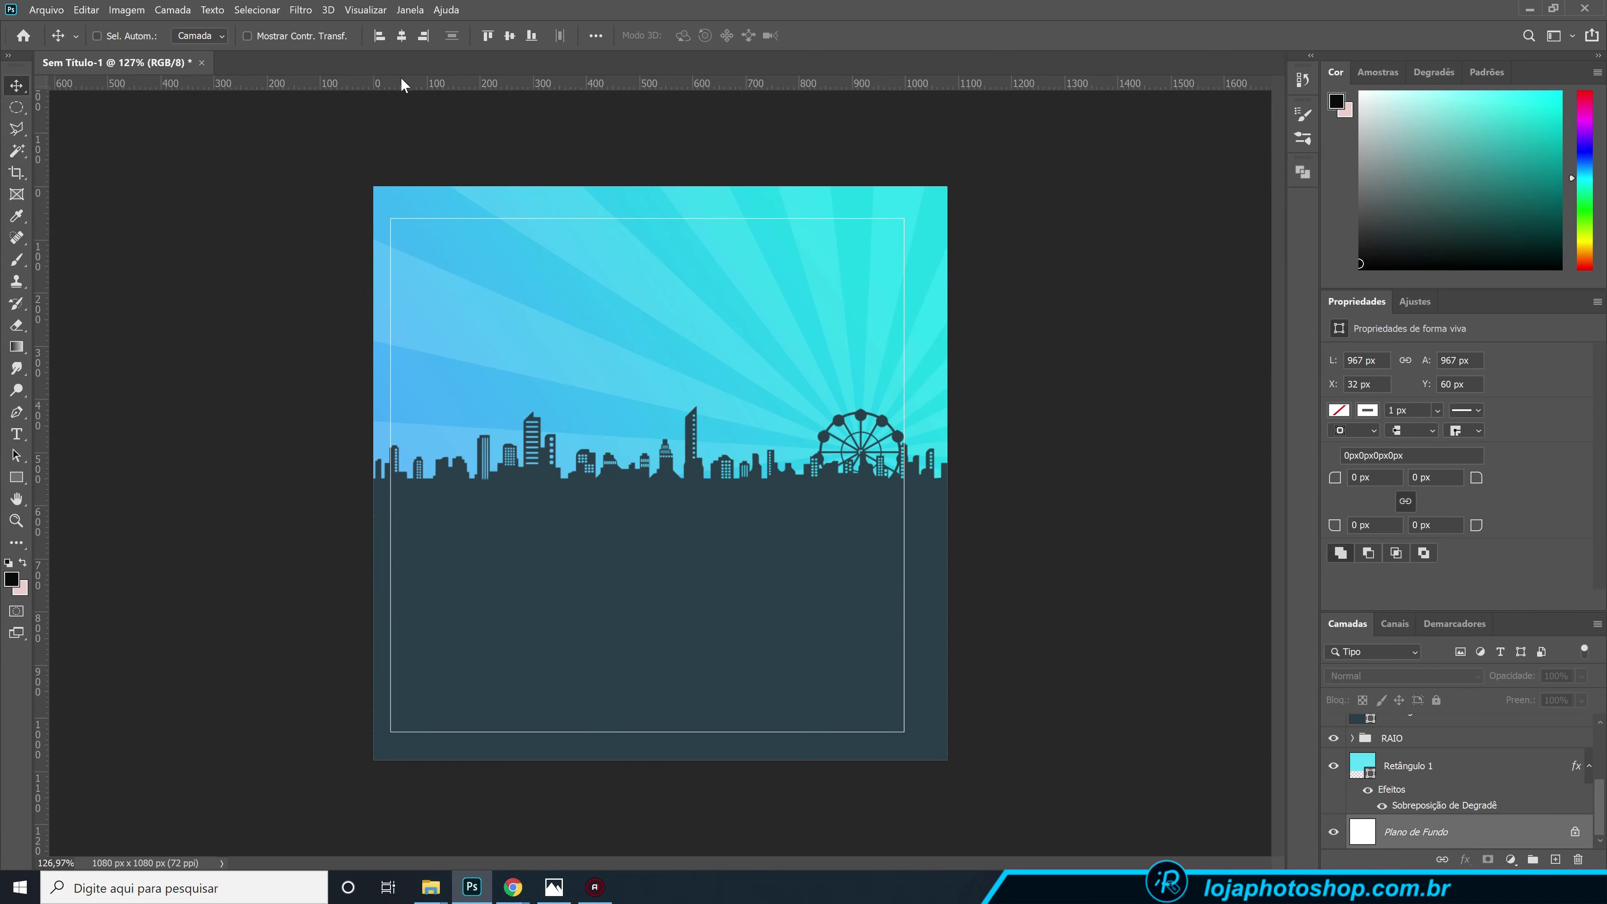
pyautogui.click(401, 37)
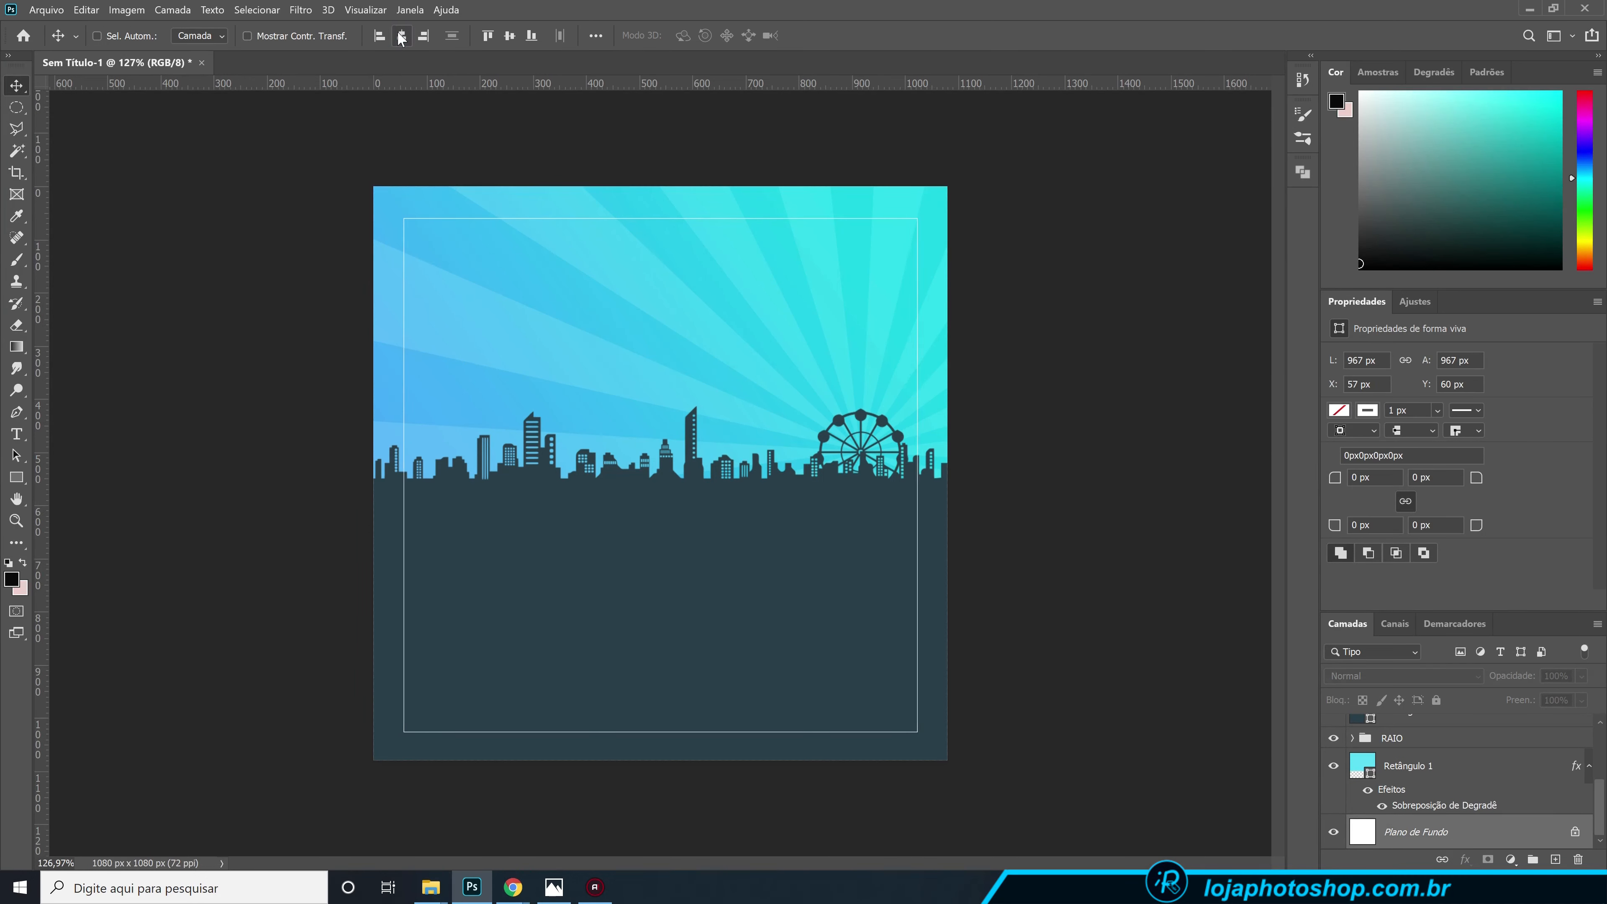
pyautogui.click(503, 35)
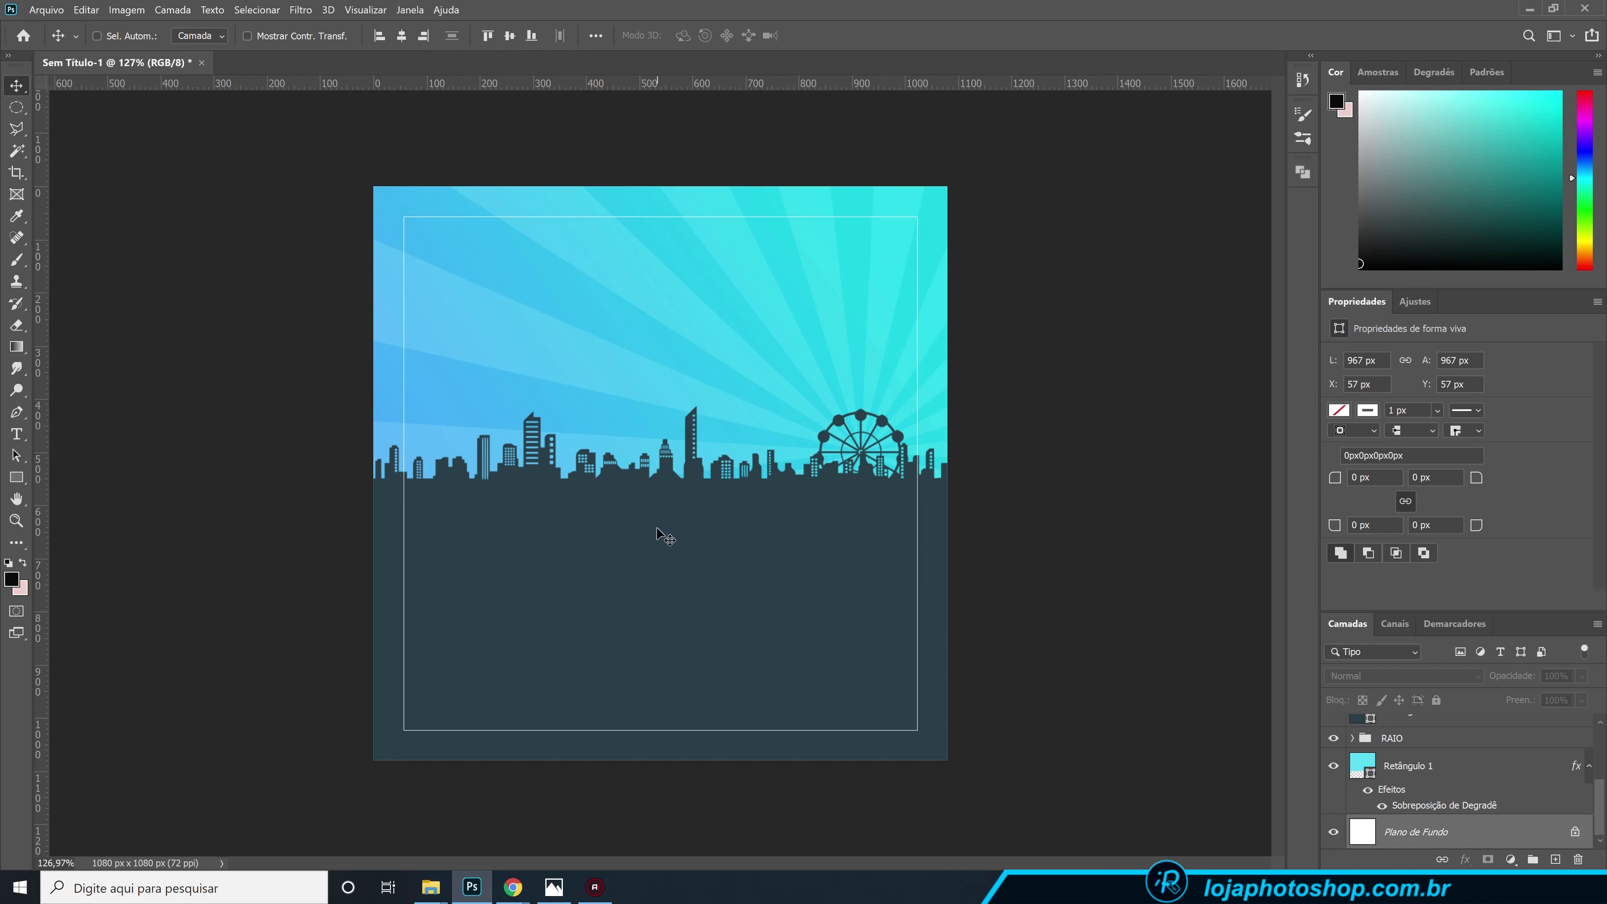
# - Identify Retângulo 2 by toggling its visibility and select that layer
pyautogui.scroll(5, 1443, 834)
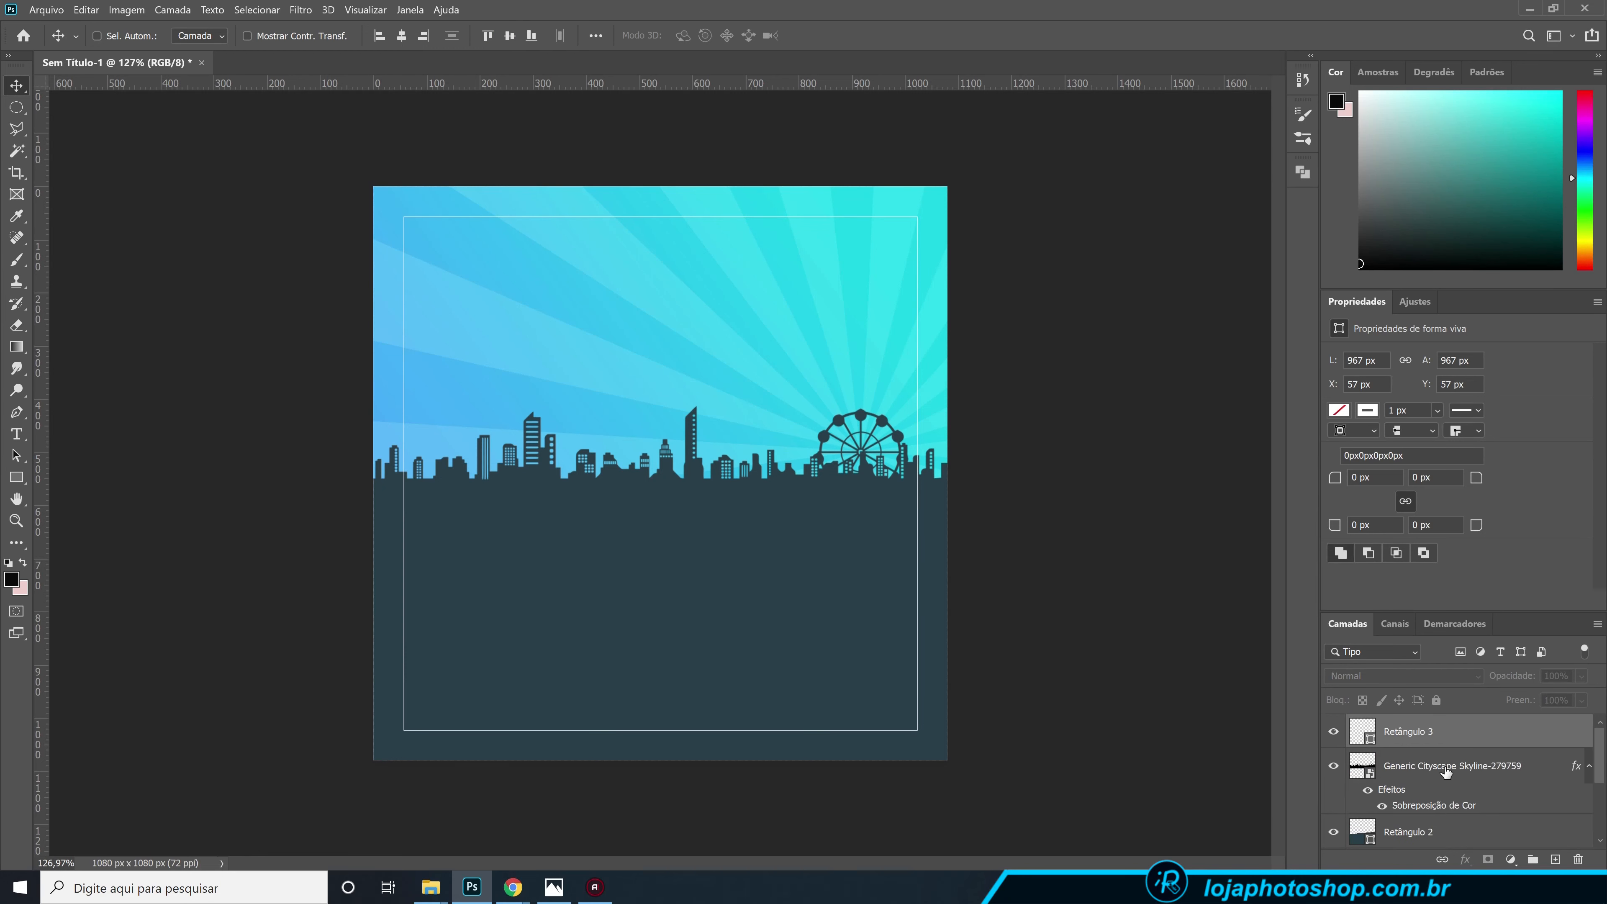
pyautogui.click(1334, 834)
pyautogui.click(1333, 834)
pyautogui.click(1427, 830)
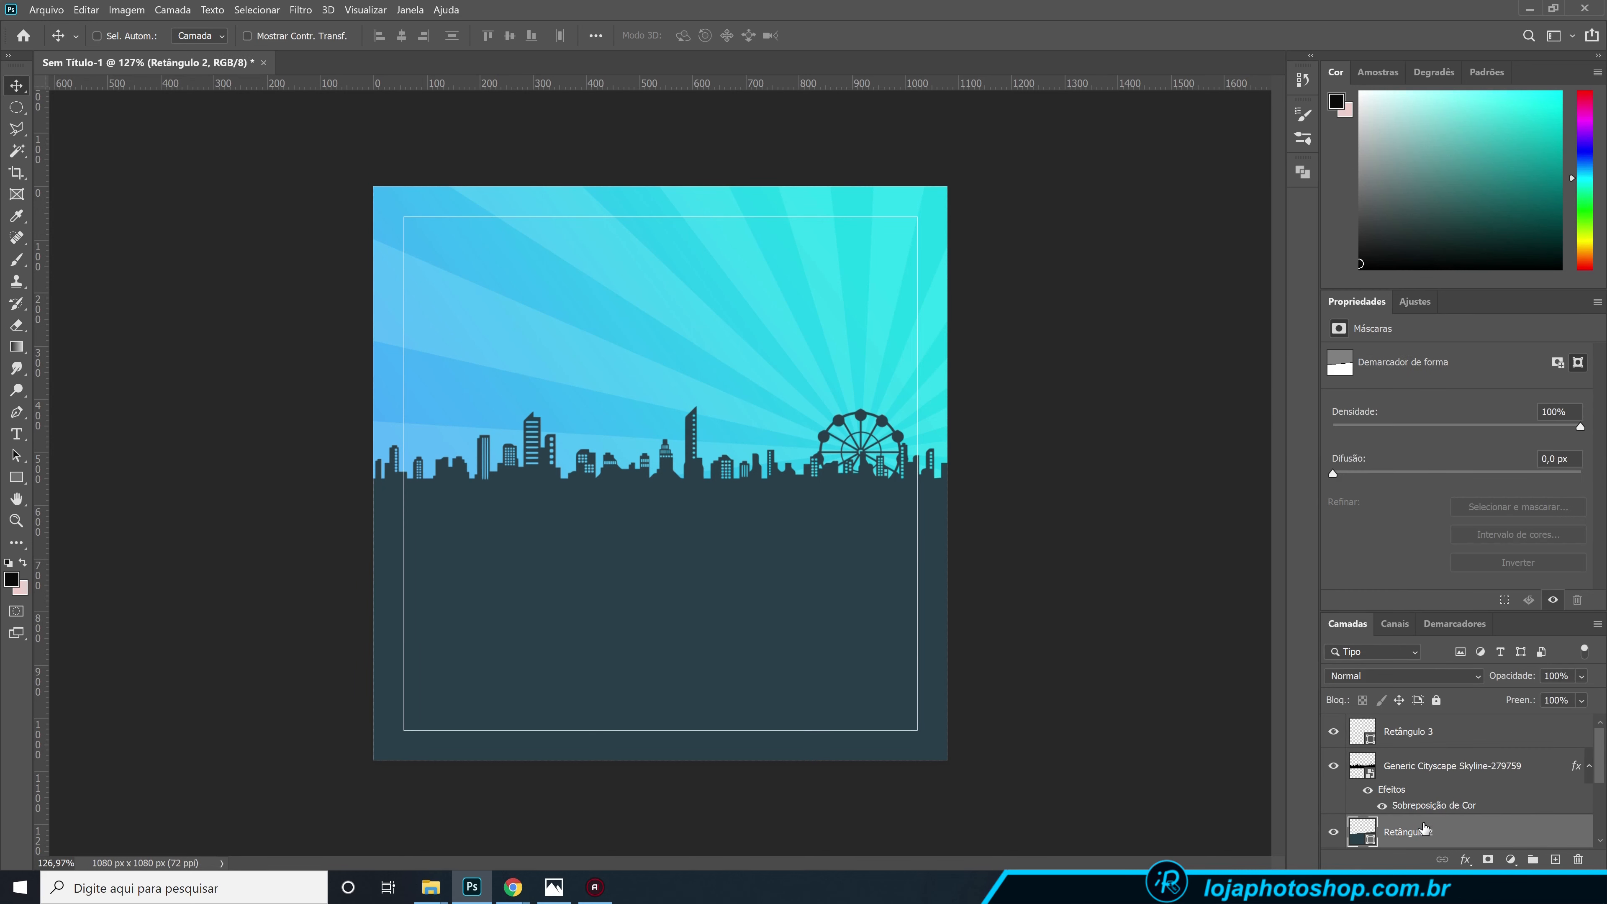